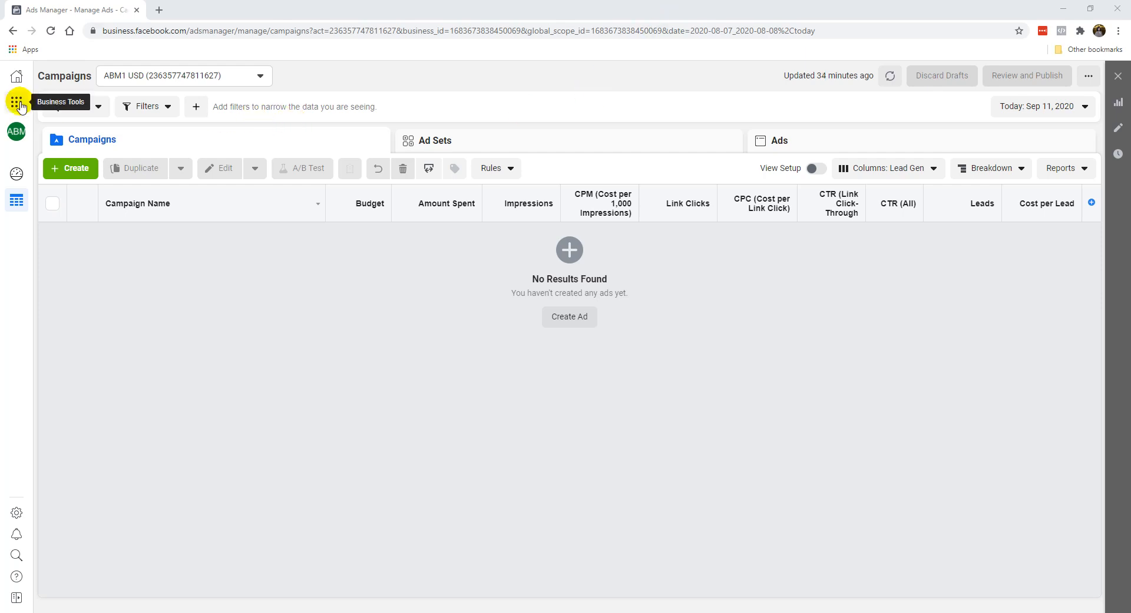
# Step: Go to the Business Manager home page and open Ads Manager for the account from there
pyautogui.moveTo(189, 36); pyautogui.dragTo(259, 58)
pyautogui.click(150, 363)
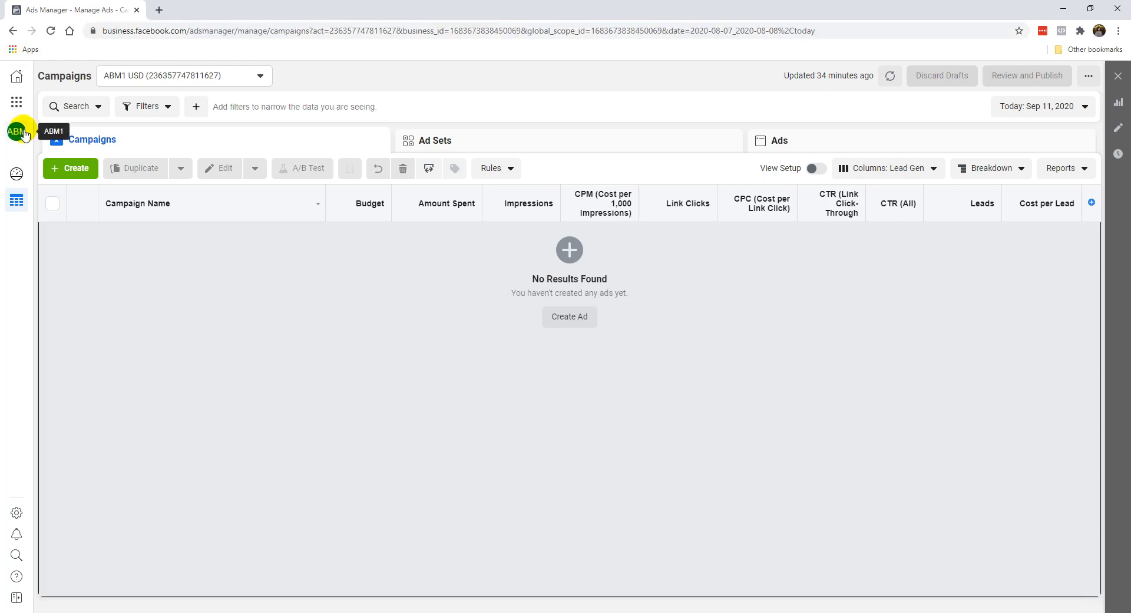
pyautogui.click(18, 81)
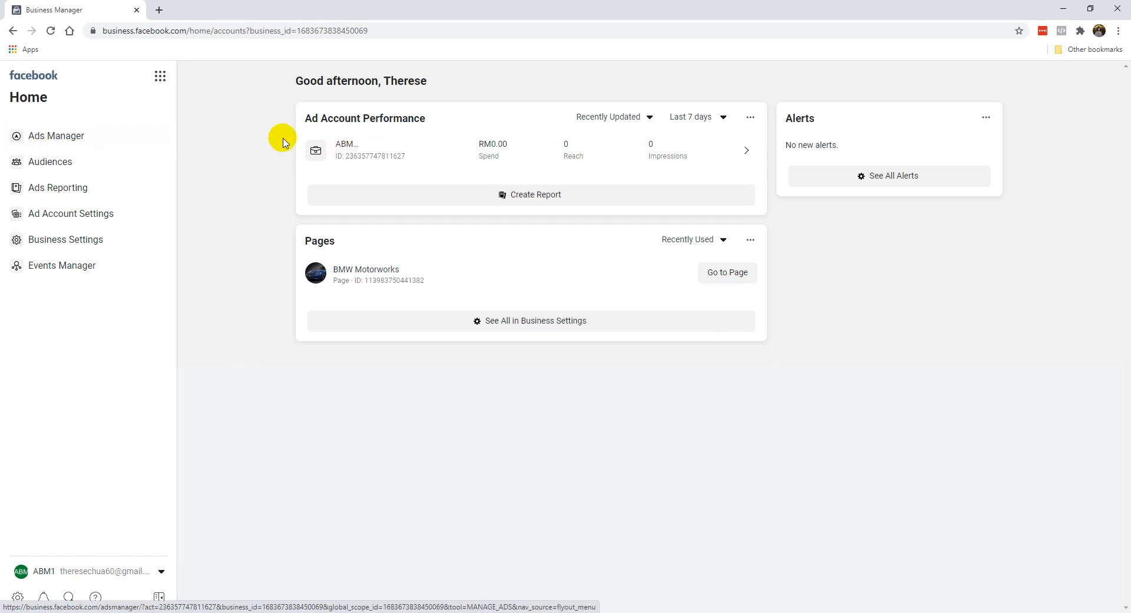
pyautogui.click(79, 142)
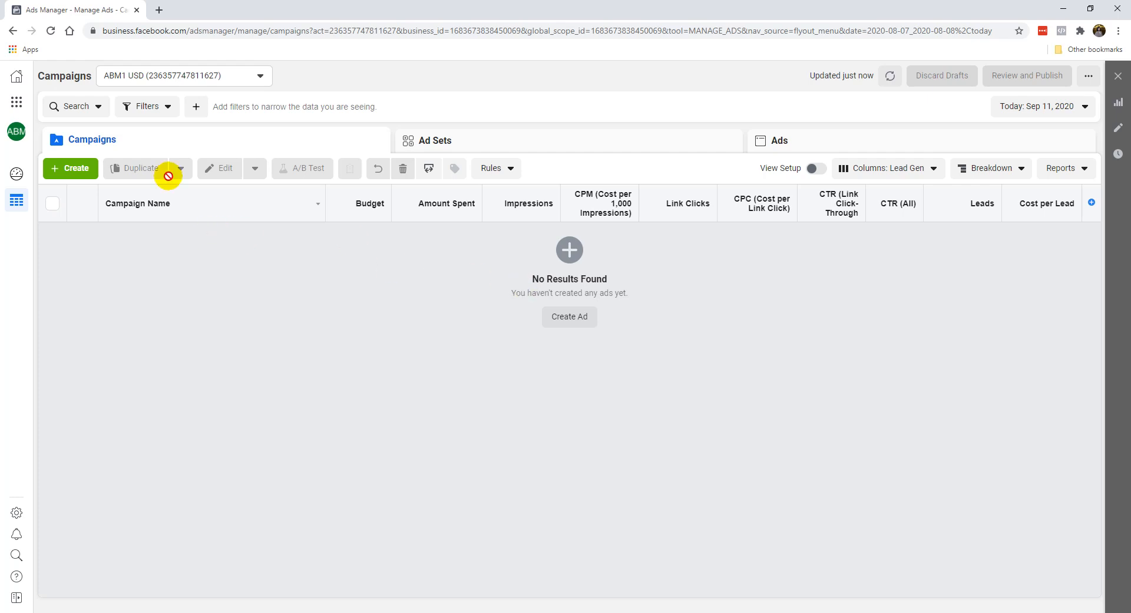
# Step: Start a new campaign with Conversions as the campaign objective
pyautogui.click(77, 176)
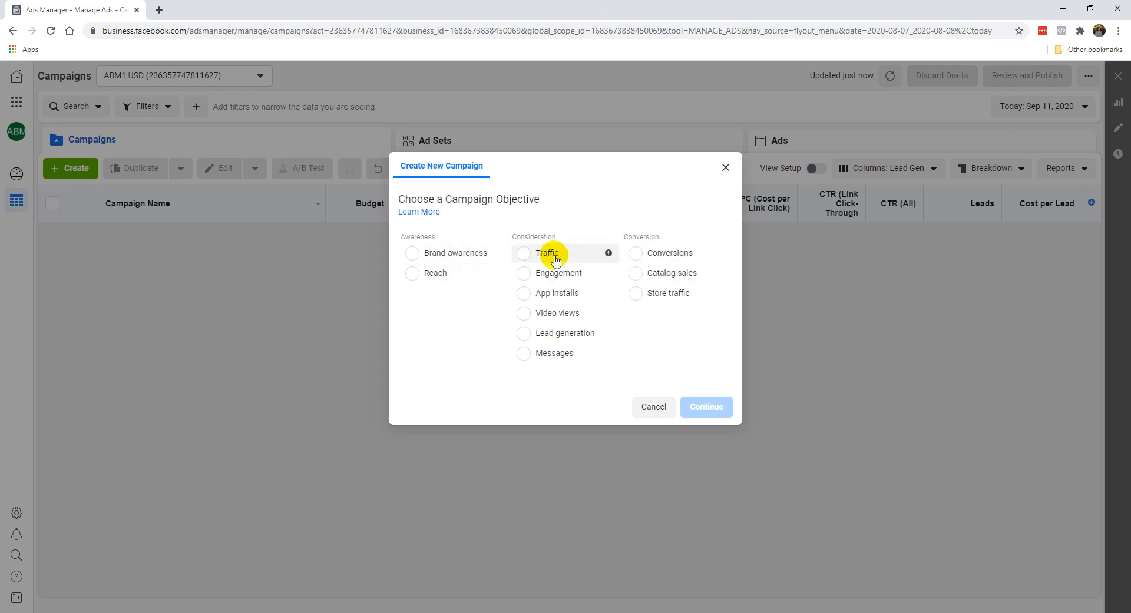
pyautogui.click(566, 334)
pyautogui.click(678, 216)
pyautogui.moveTo(606, 233)
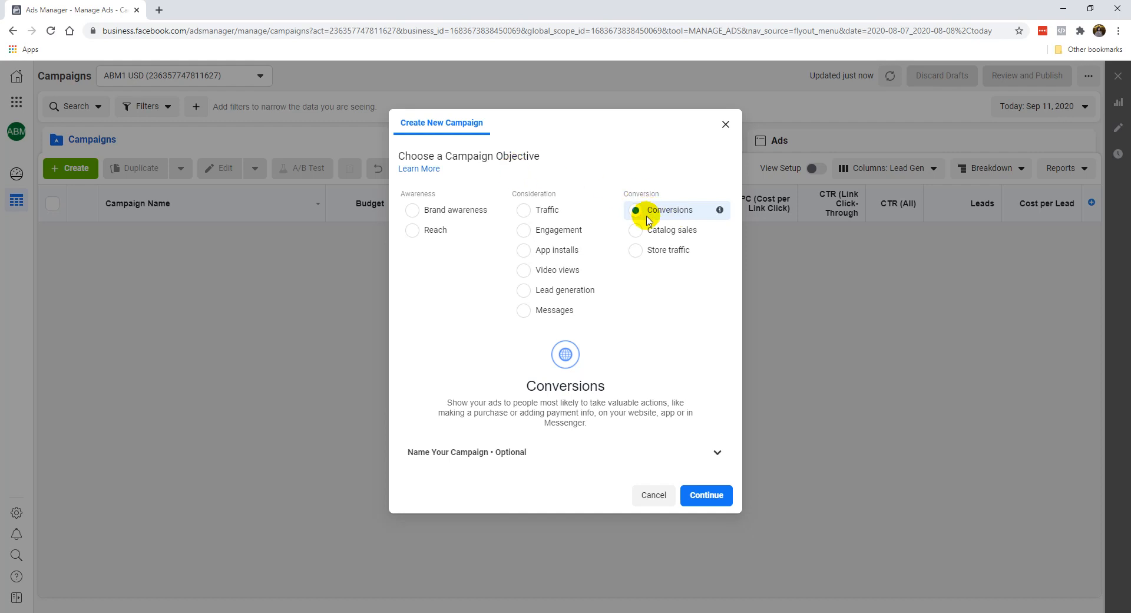
pyautogui.moveTo(605, 209)
# Step: Name the new campaign "Conversions - PDF Book"
pyautogui.click(492, 454)
pyautogui.scroll(-2, 503, 383)
pyautogui.click(505, 408)
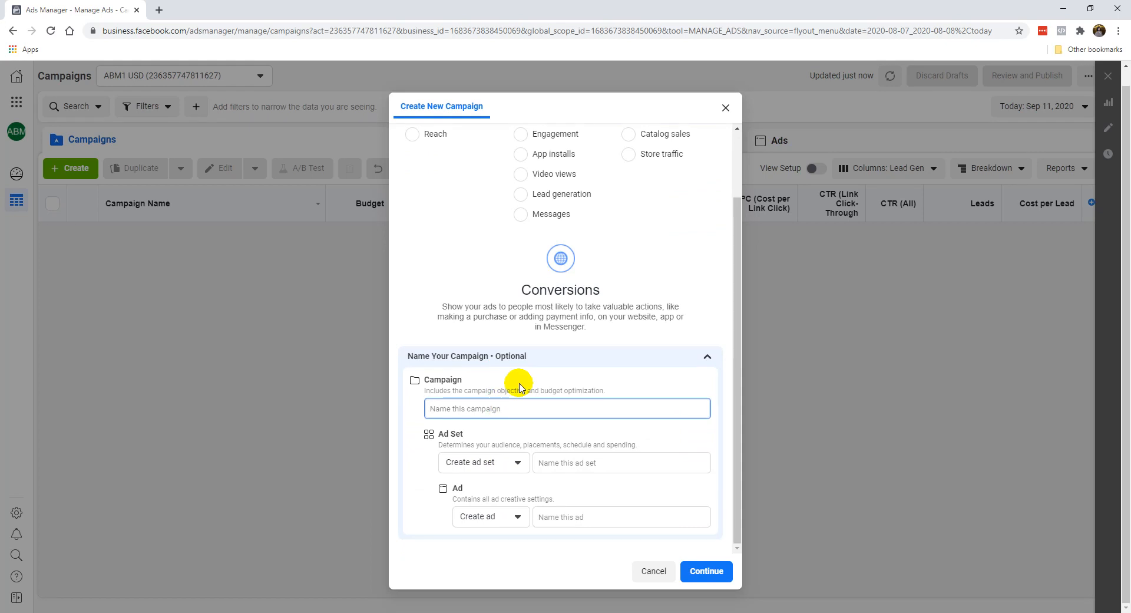
pyautogui.write('PDF Book')
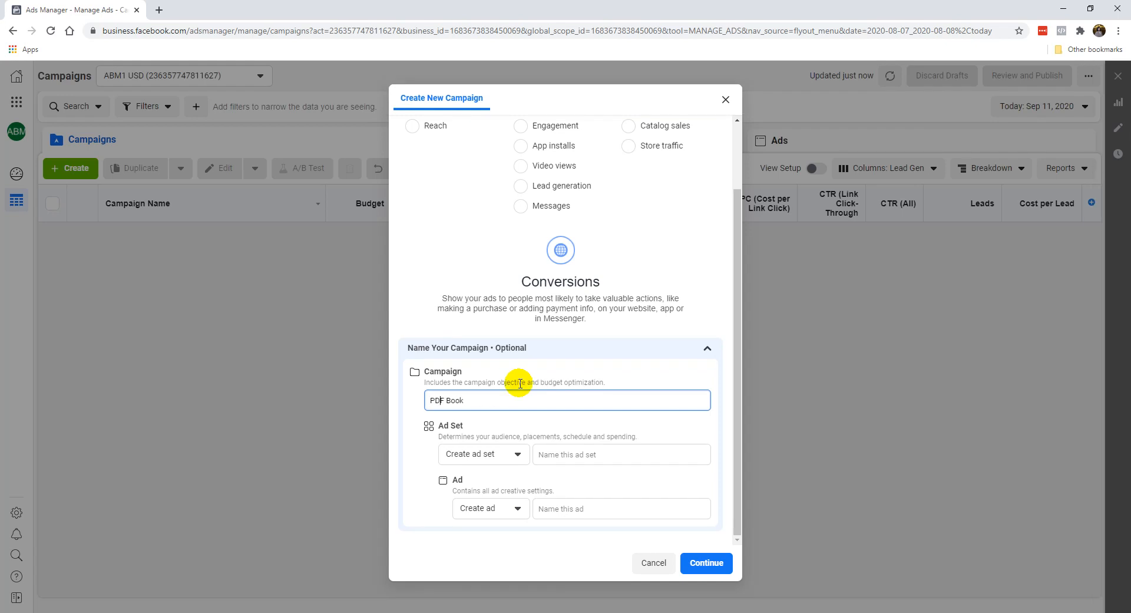
pyautogui.write('onversions -')
pyautogui.scroll(3, 527, 247)
pyautogui.scroll(-3, 466, 359)
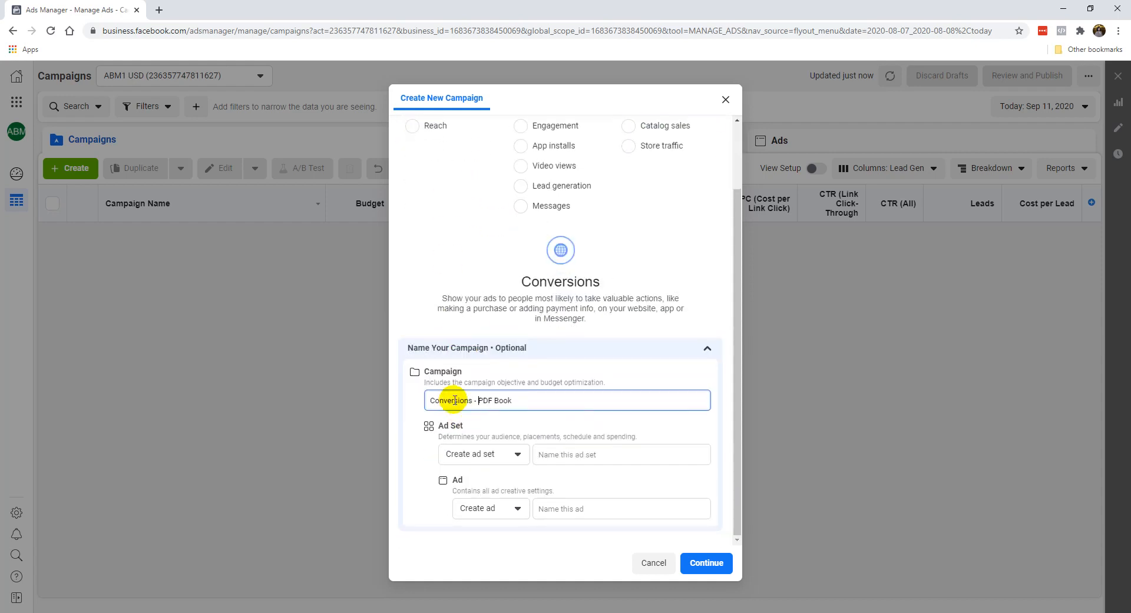
pyautogui.click(436, 400)
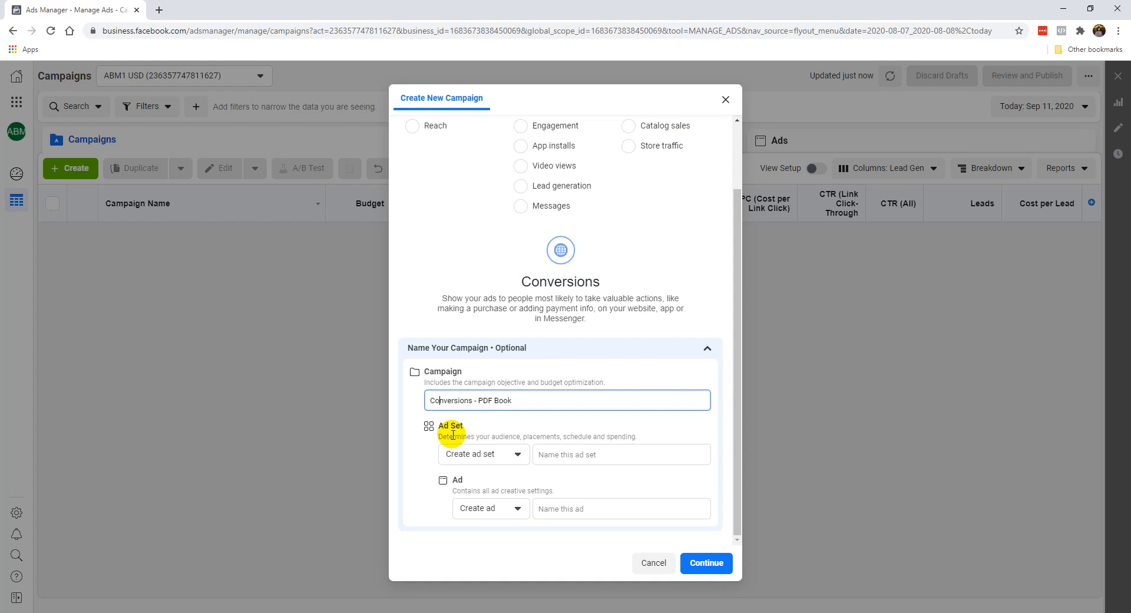
# Step: Set the new campaign to skip ad set creation and continue to its draft settings
pyautogui.click(460, 455)
pyautogui.click(423, 459)
pyautogui.click(448, 456)
pyautogui.click(462, 501)
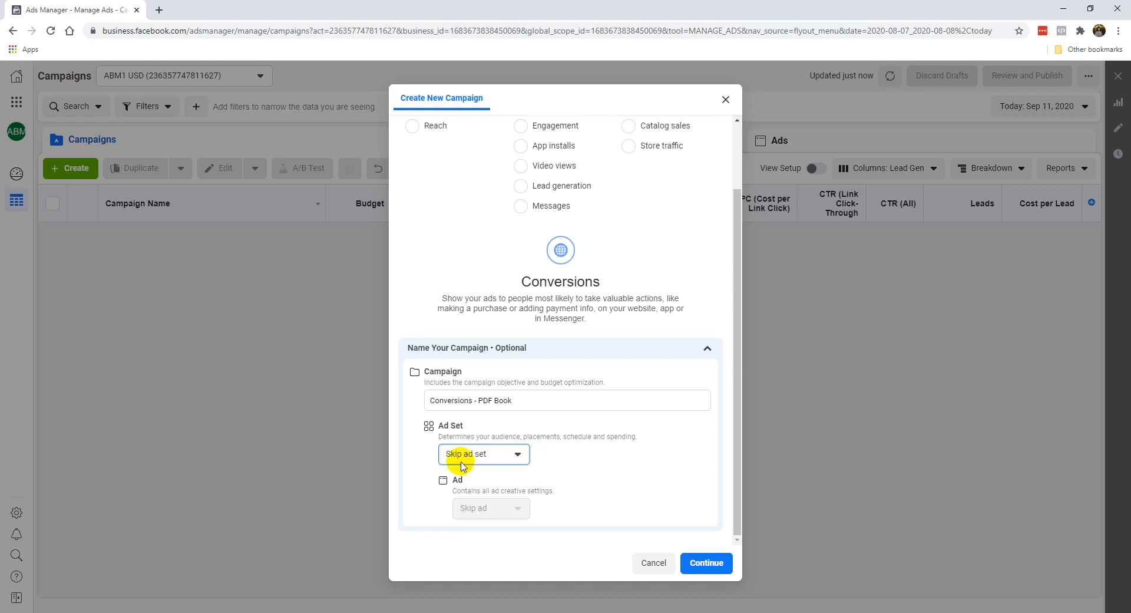
pyautogui.click(707, 562)
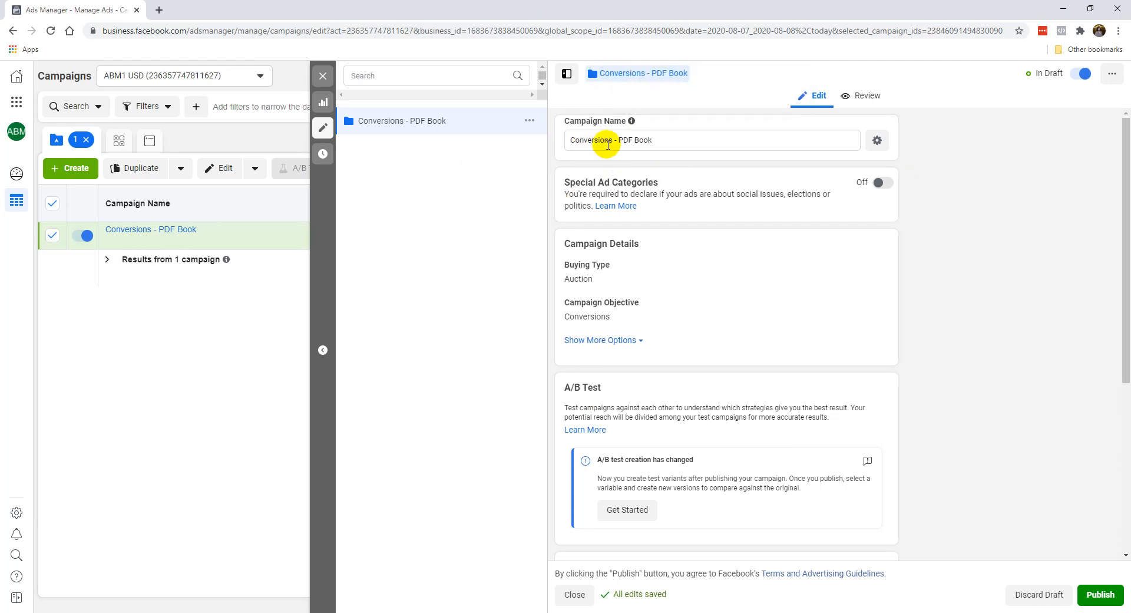
# Step: Turn off Campaign Budget Optimization for the draft campaign
pyautogui.moveTo(634, 124)
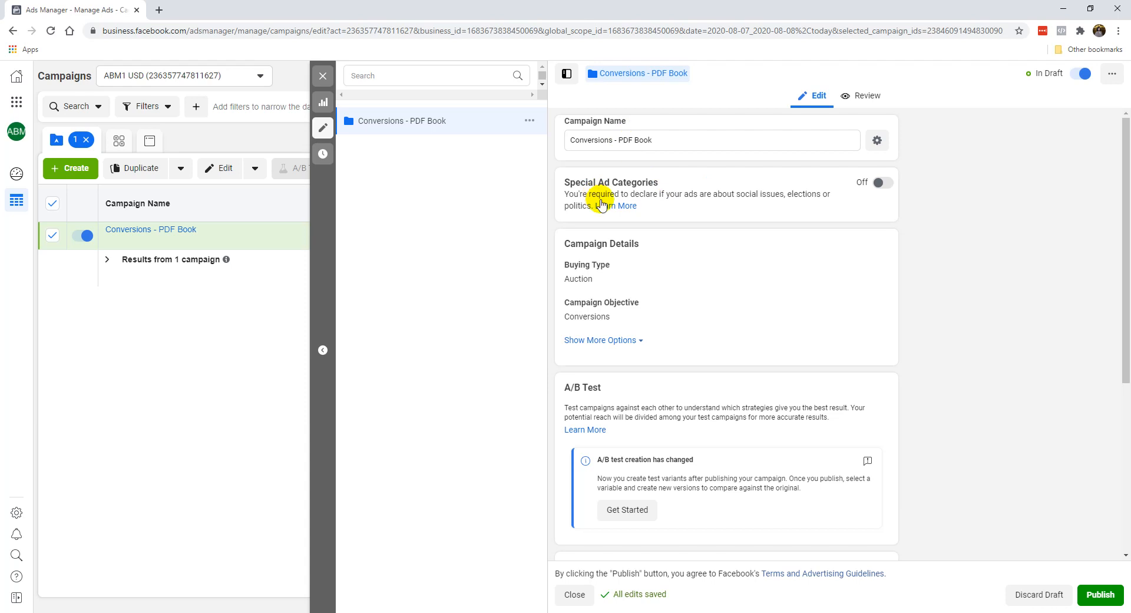
pyautogui.scroll(-5, 687, 294)
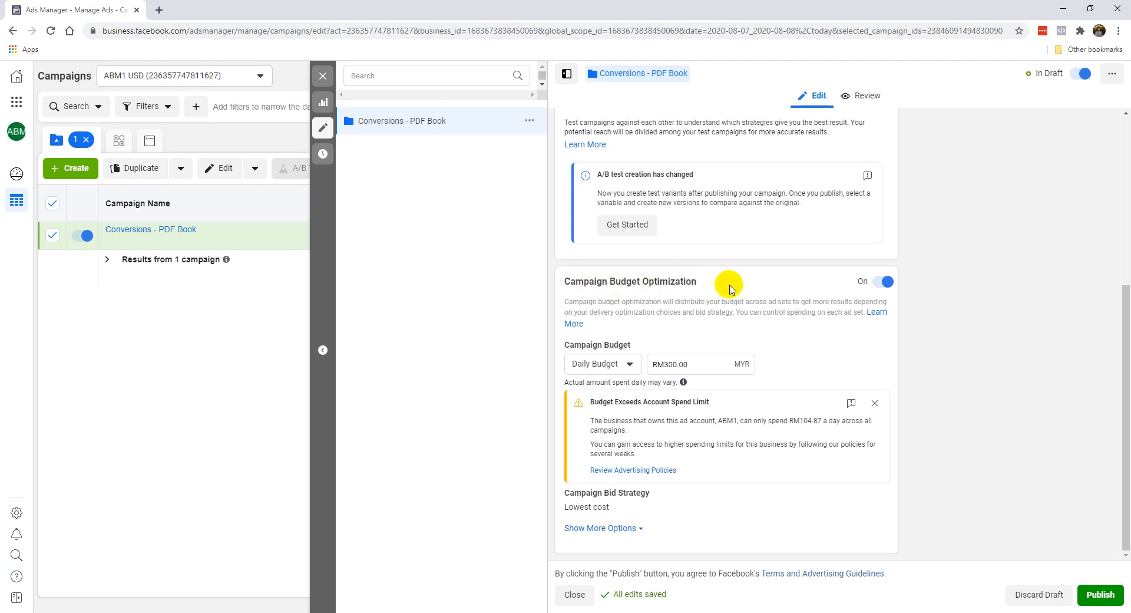
pyautogui.click(878, 284)
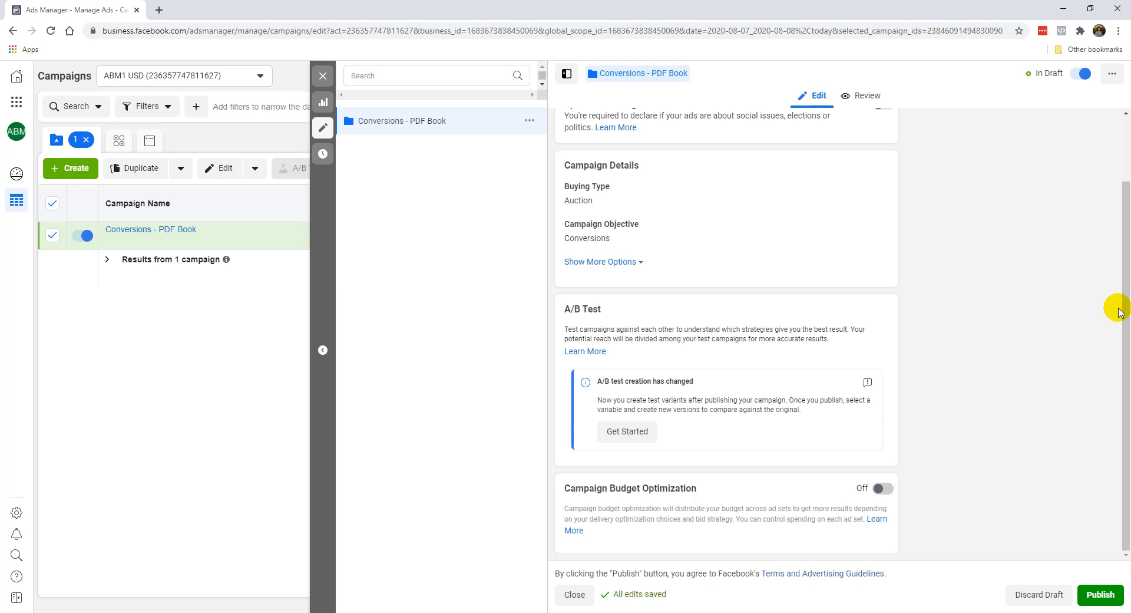
# Step: Review the campaign settings, publish the campaign and close its editor
pyautogui.scroll(2, 766, 366)
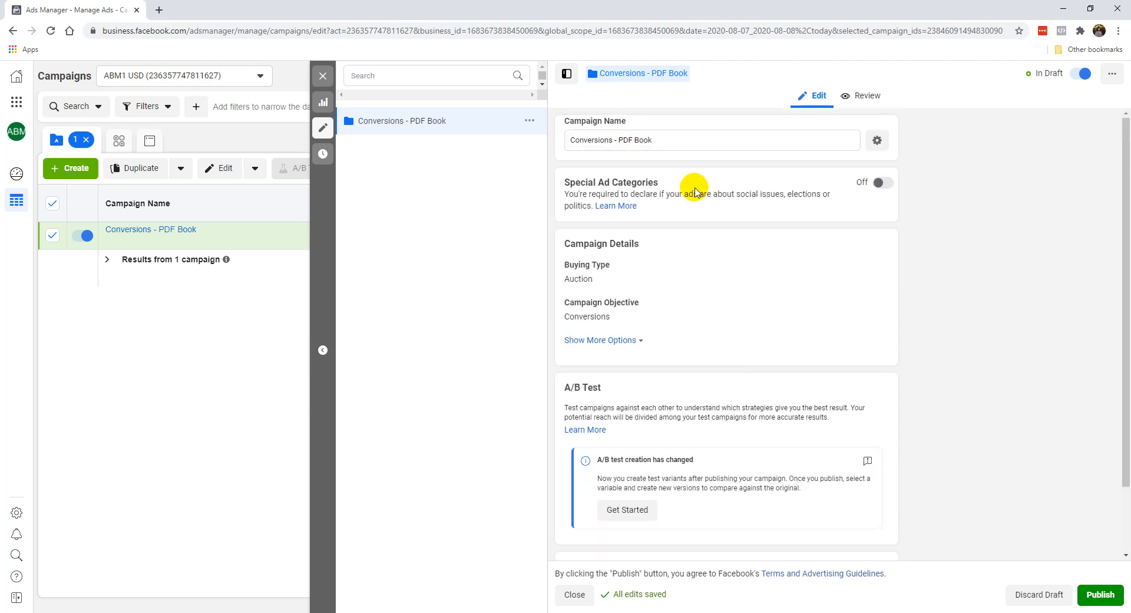
pyautogui.scroll(-1, 671, 369)
pyautogui.scroll(-1, 671, 368)
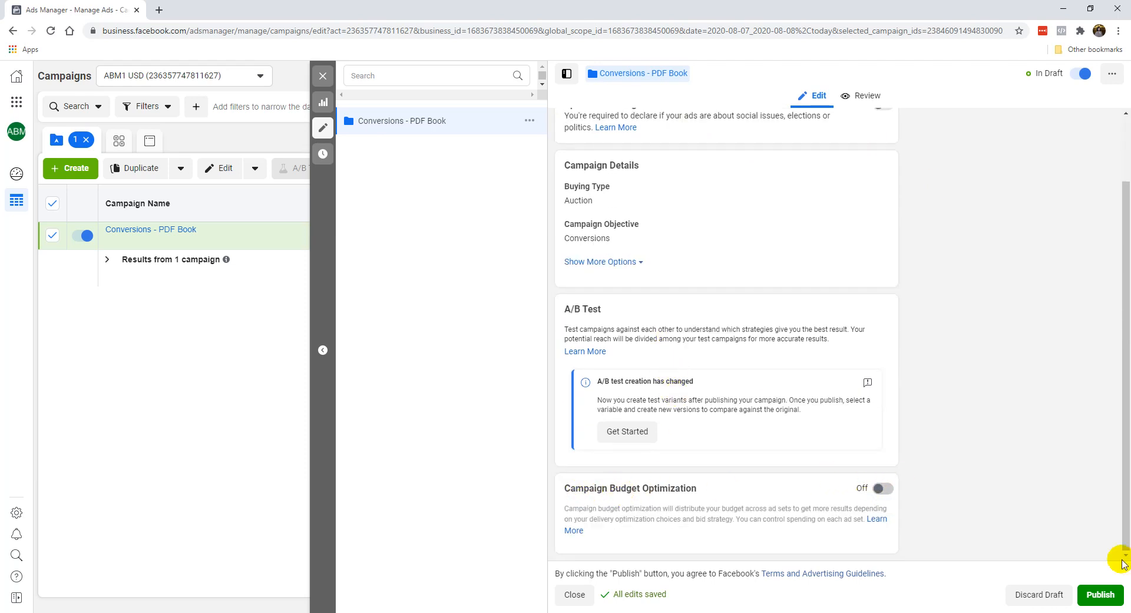
pyautogui.click(1100, 594)
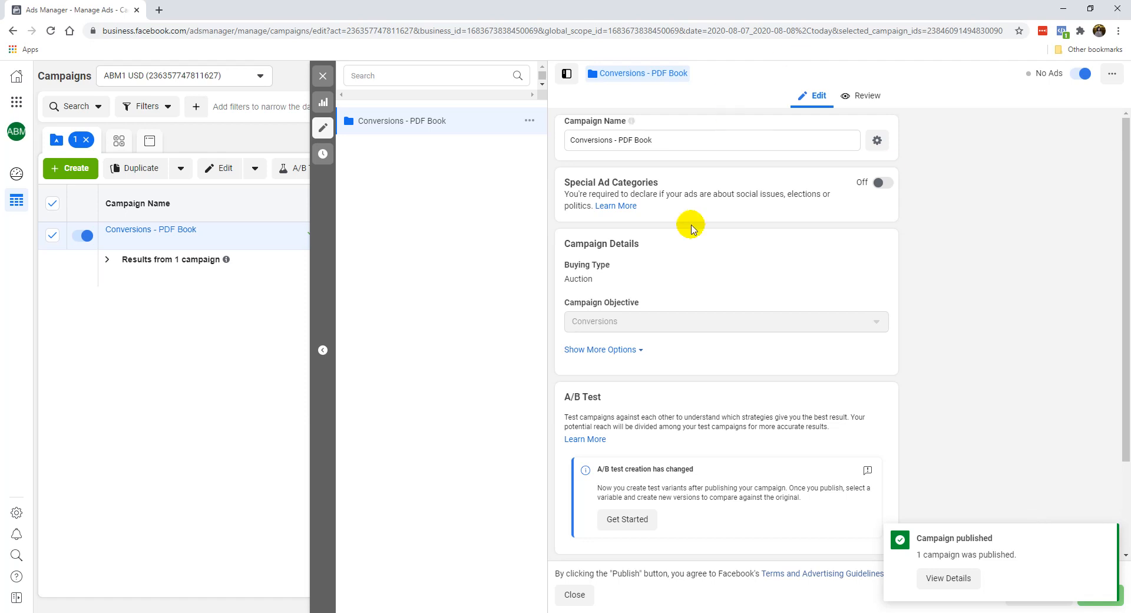
pyautogui.click(323, 78)
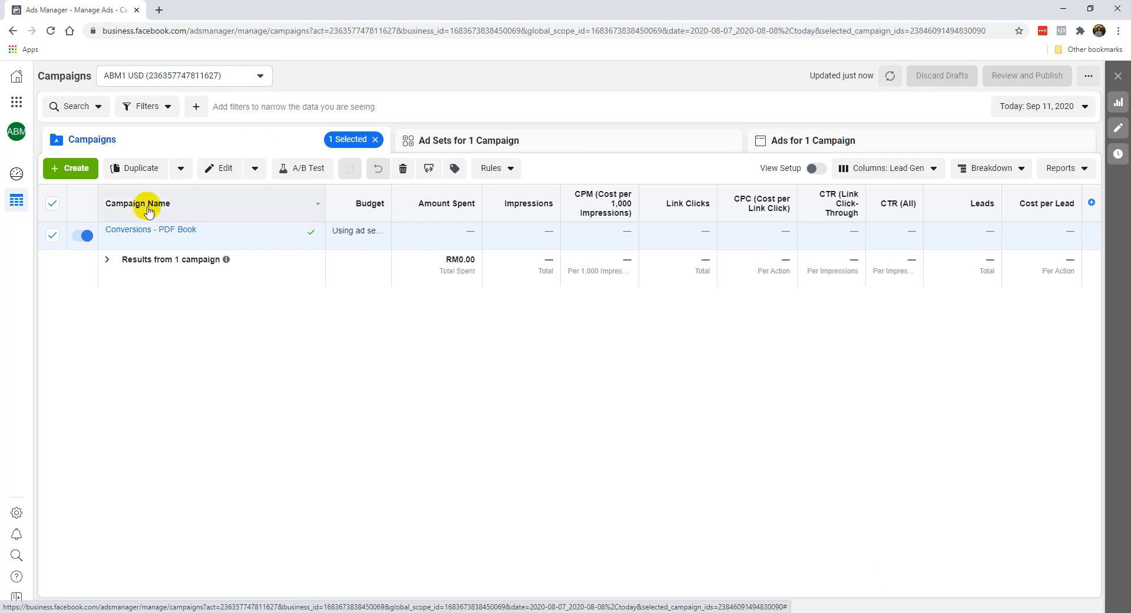
# Step: Select only the Conversions - PDF Book campaign and open its list of ad sets
pyautogui.click(52, 203)
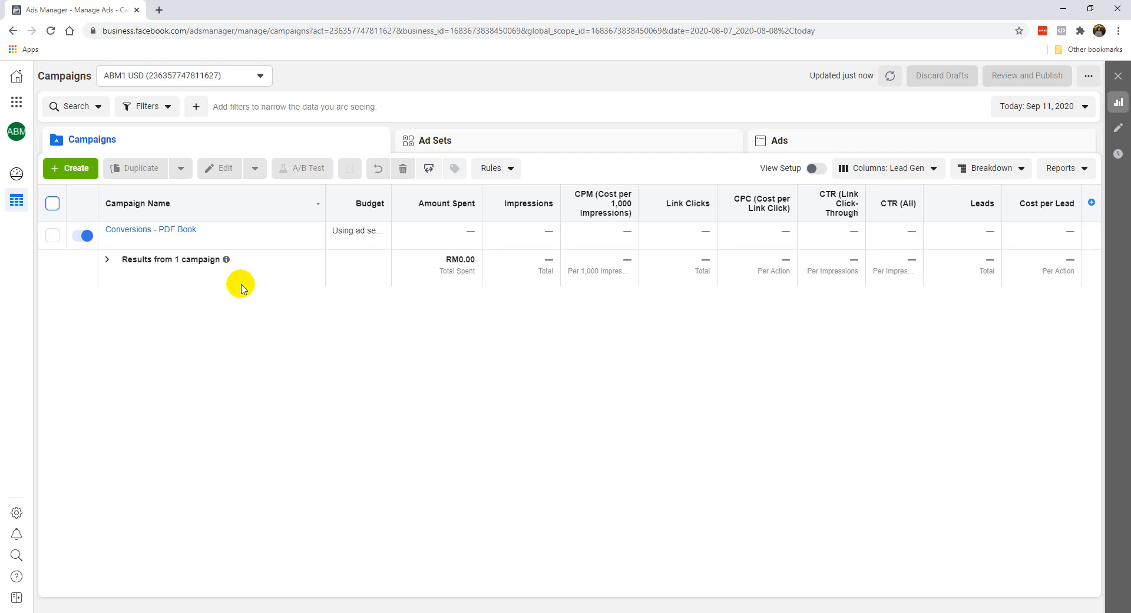
pyautogui.click(52, 236)
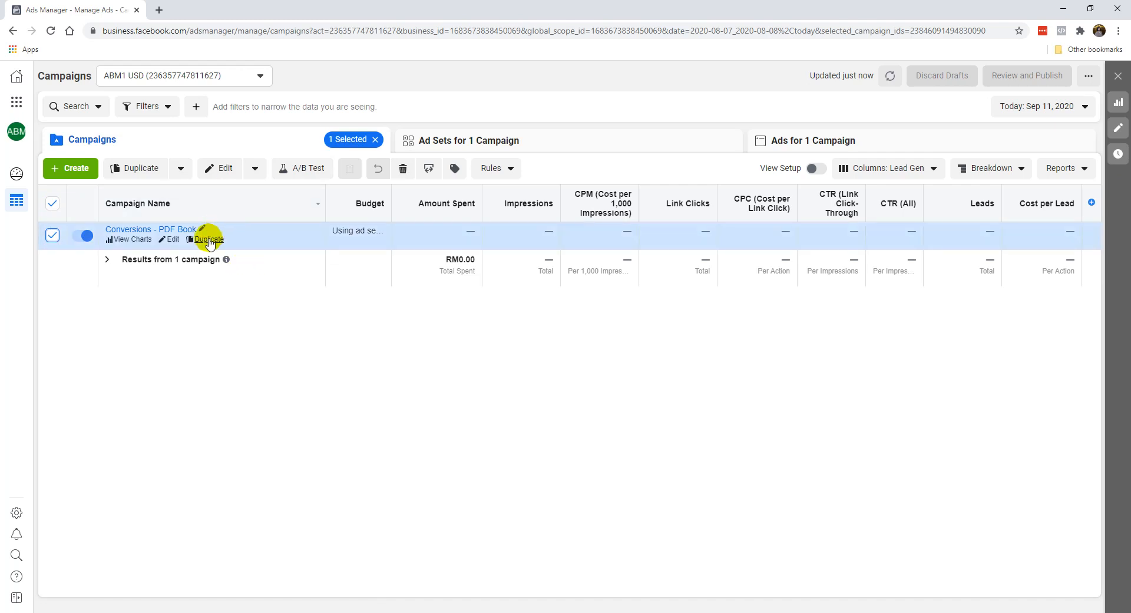
pyautogui.click(542, 145)
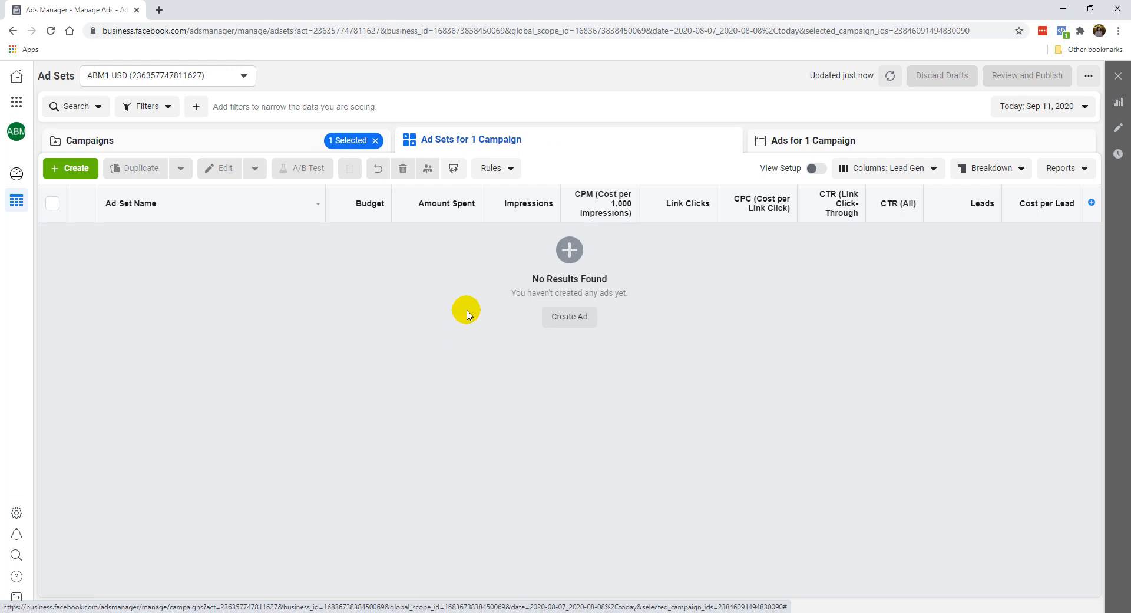
# Step: Create a new ad set named "Test" with an unnamed ad in the Conversions - PDF Book campaign
pyautogui.click(84, 169)
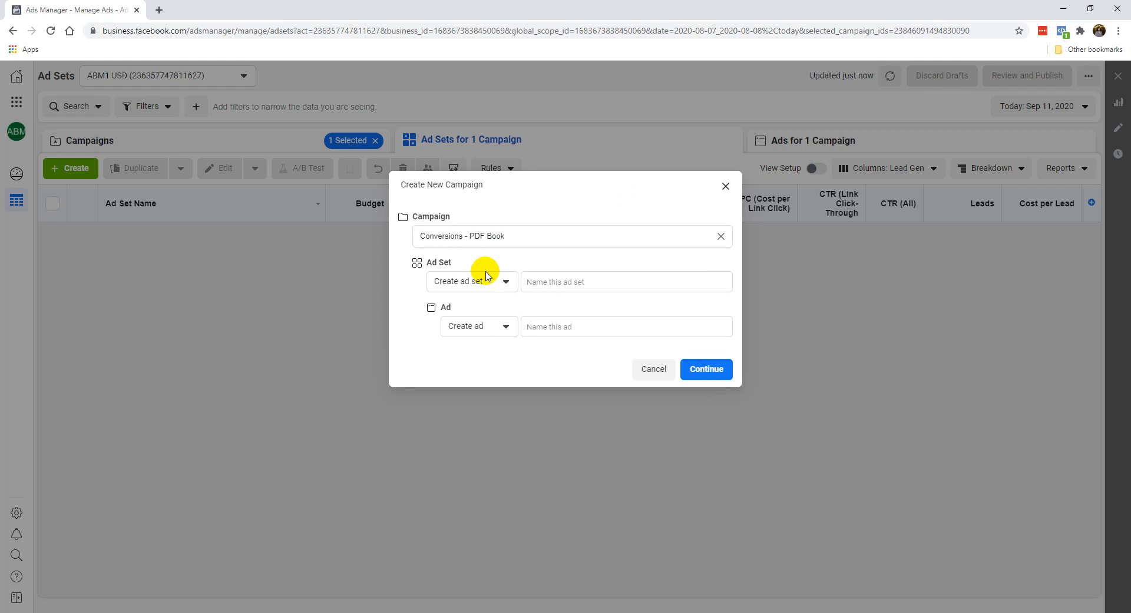
pyautogui.click(547, 282)
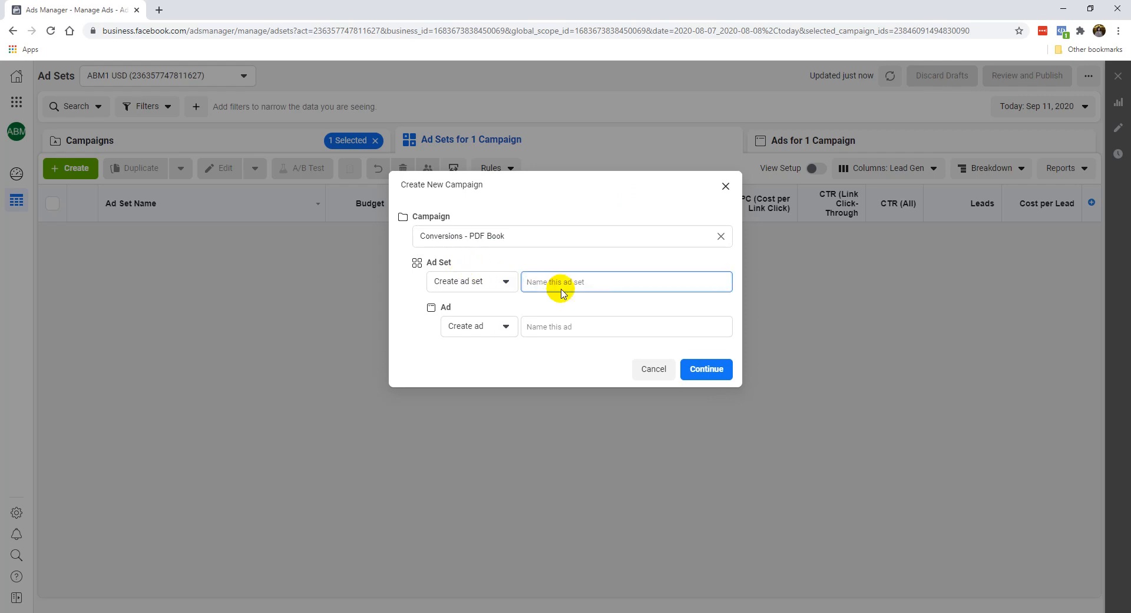
pyautogui.click(496, 281)
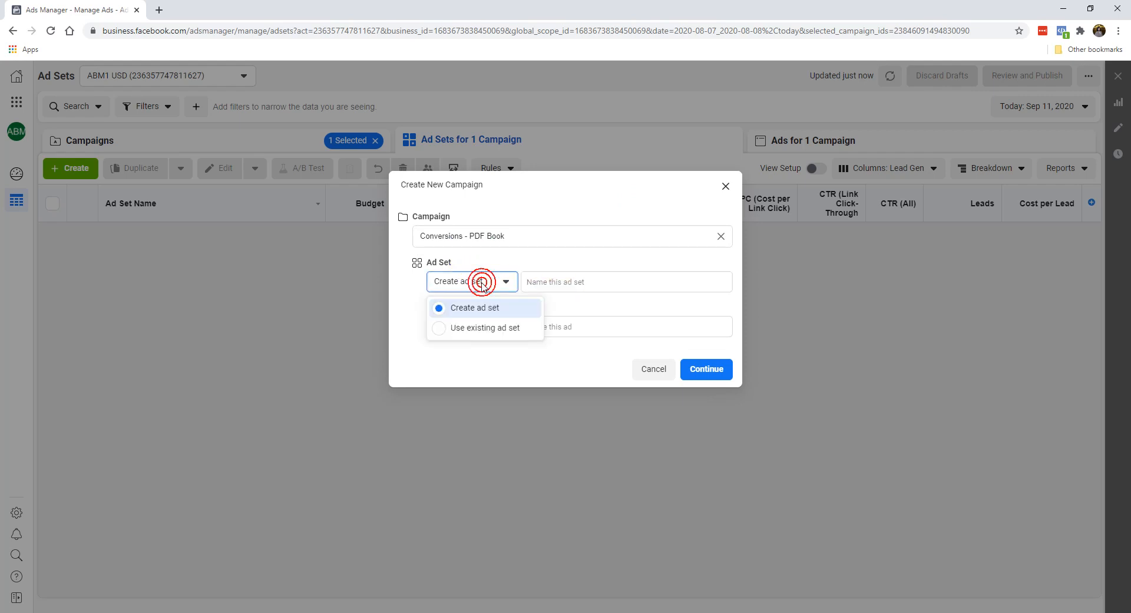
pyautogui.click(502, 280)
pyautogui.click(557, 276)
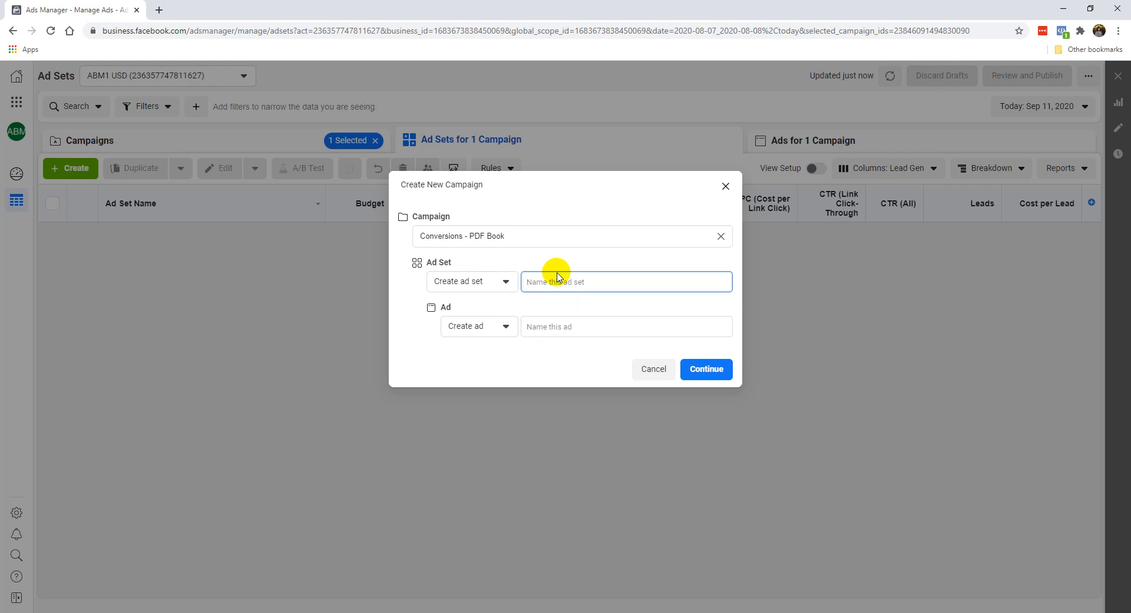
pyautogui.write('Tws')
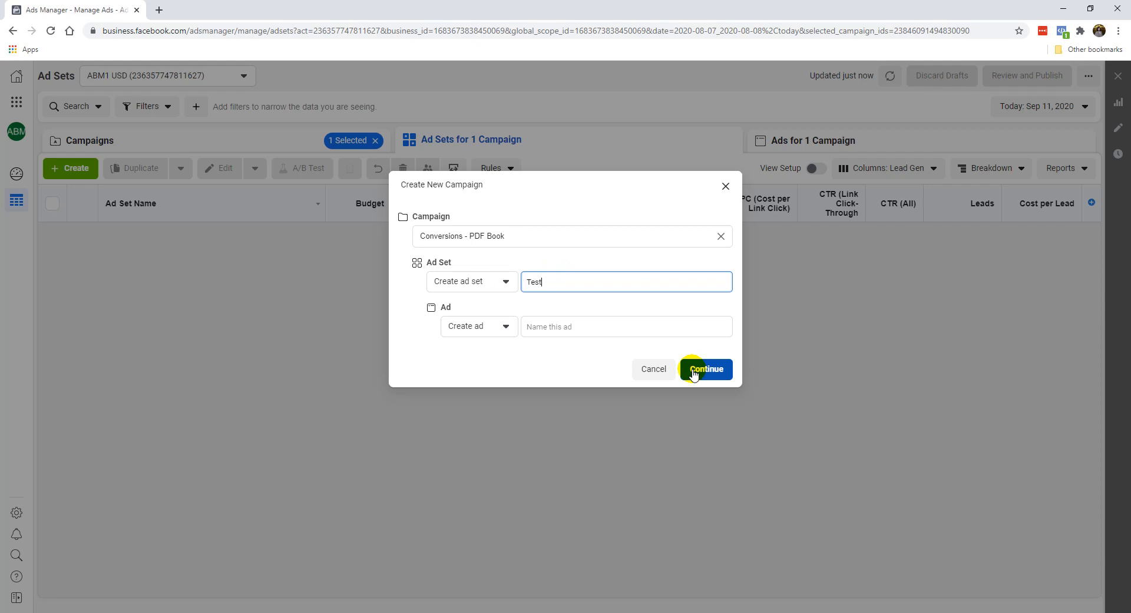
pyautogui.click(694, 373)
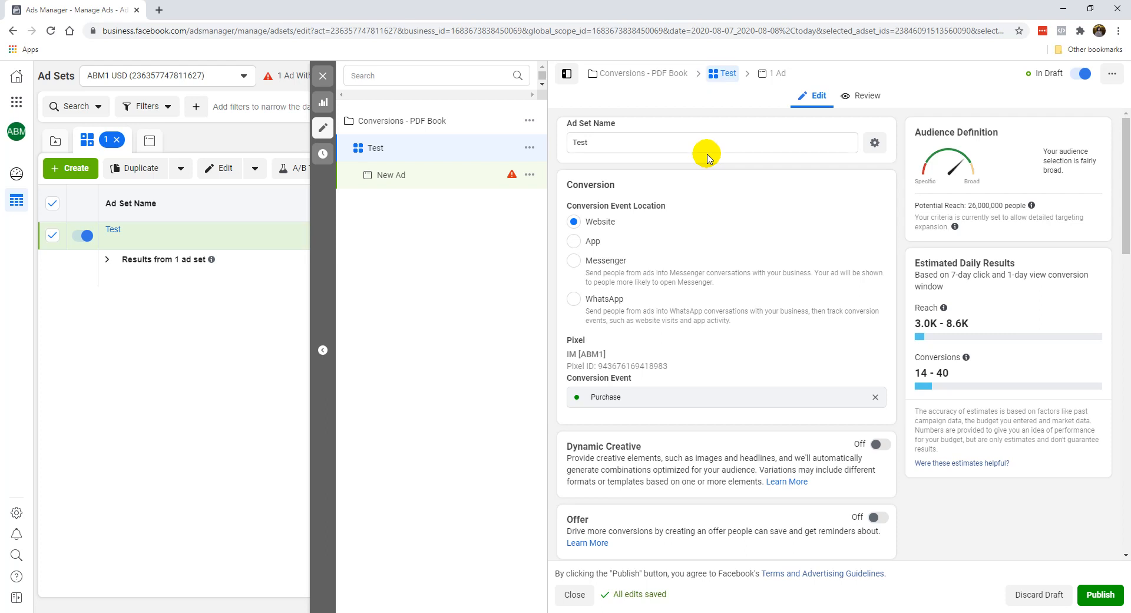
# Step: Change the Test ad set's conversion event to Lead
pyautogui.click(609, 141)
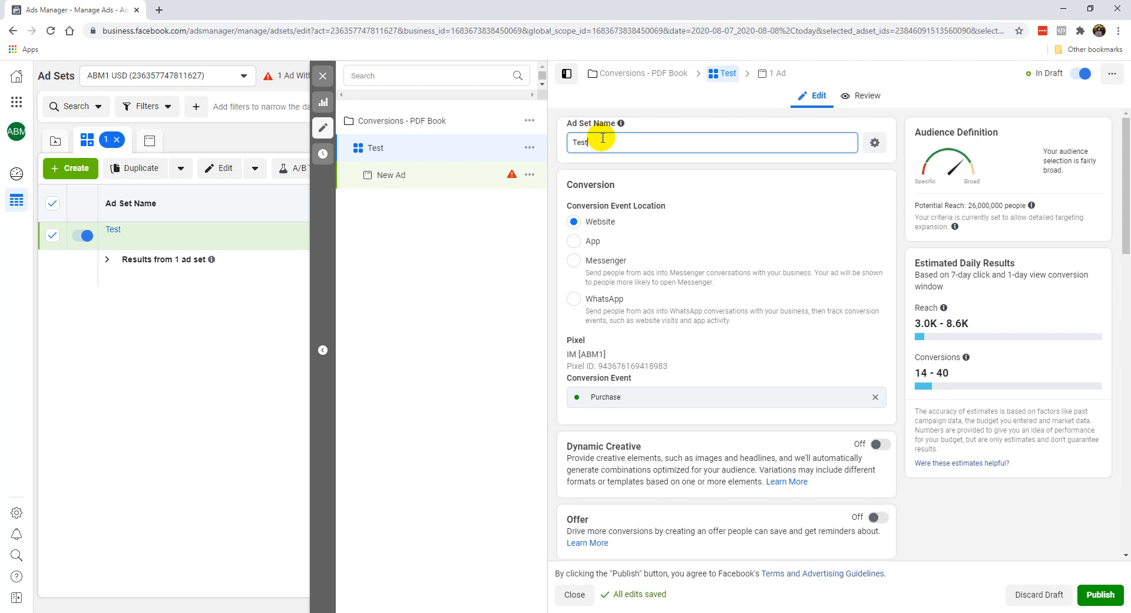
pyautogui.click(639, 172)
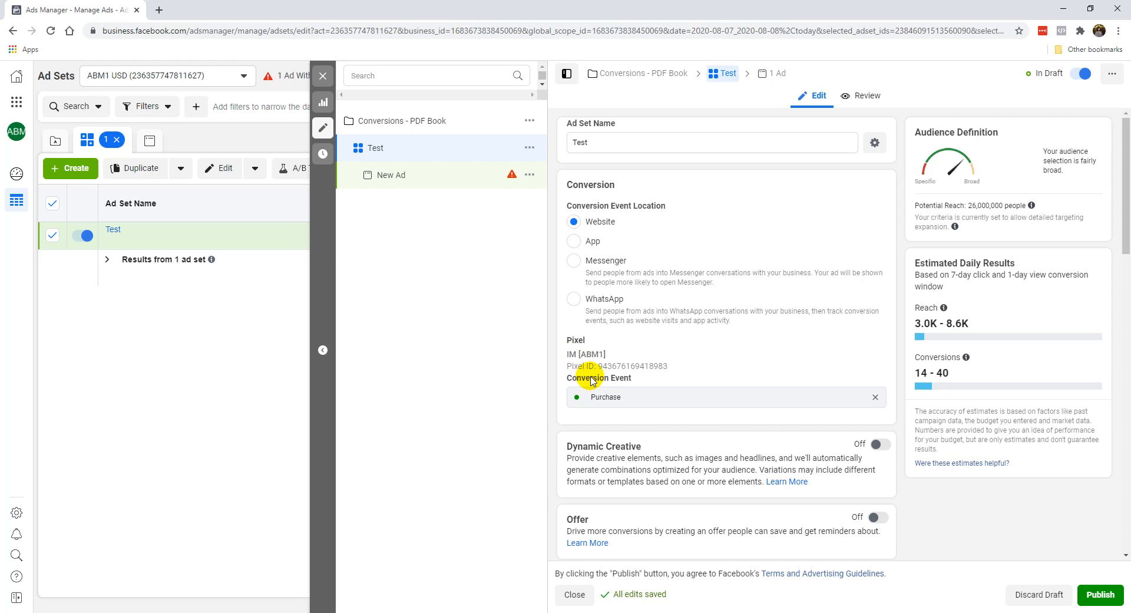
pyautogui.click(874, 397)
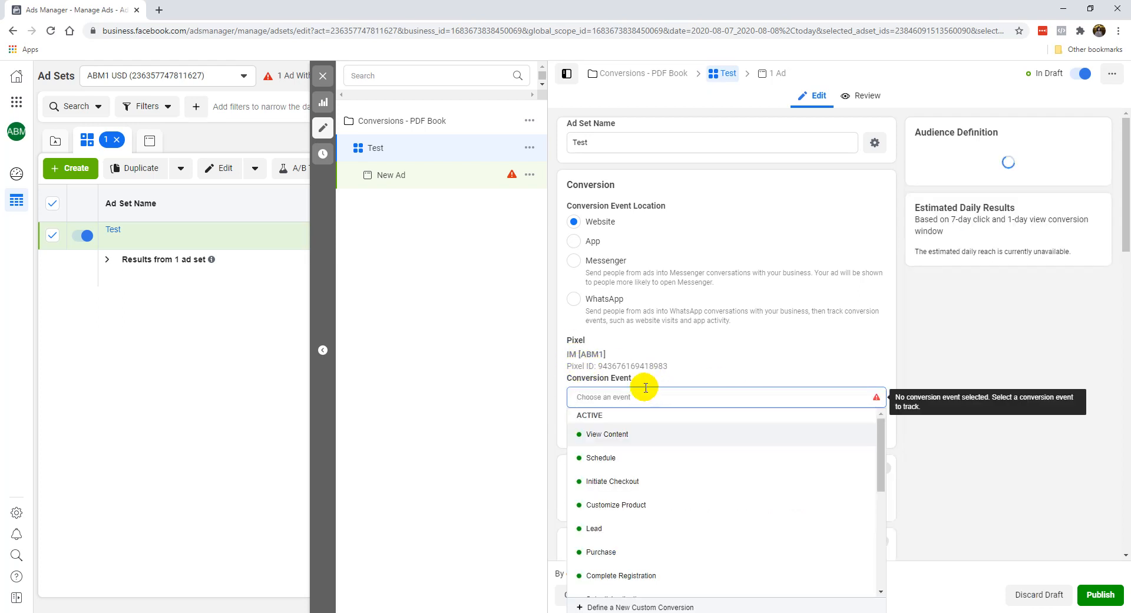
pyautogui.click(607, 528)
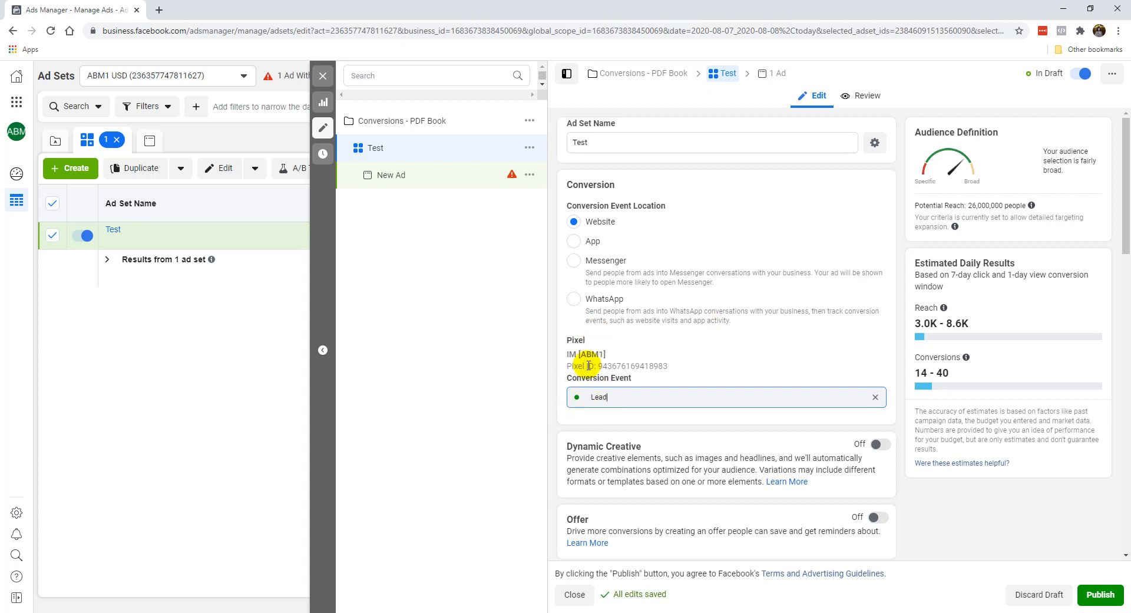
# Step: Replace the ad set's conversion event with the inactive event Add to Cart
pyautogui.click(876, 396)
pyautogui.scroll(-3, 766, 450)
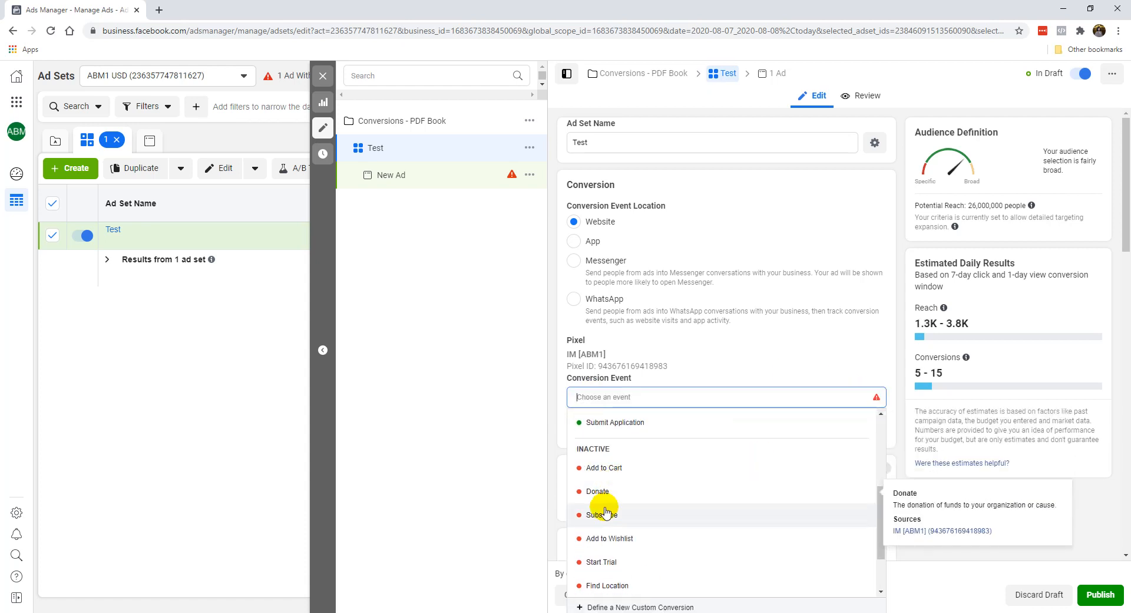
pyautogui.click(601, 468)
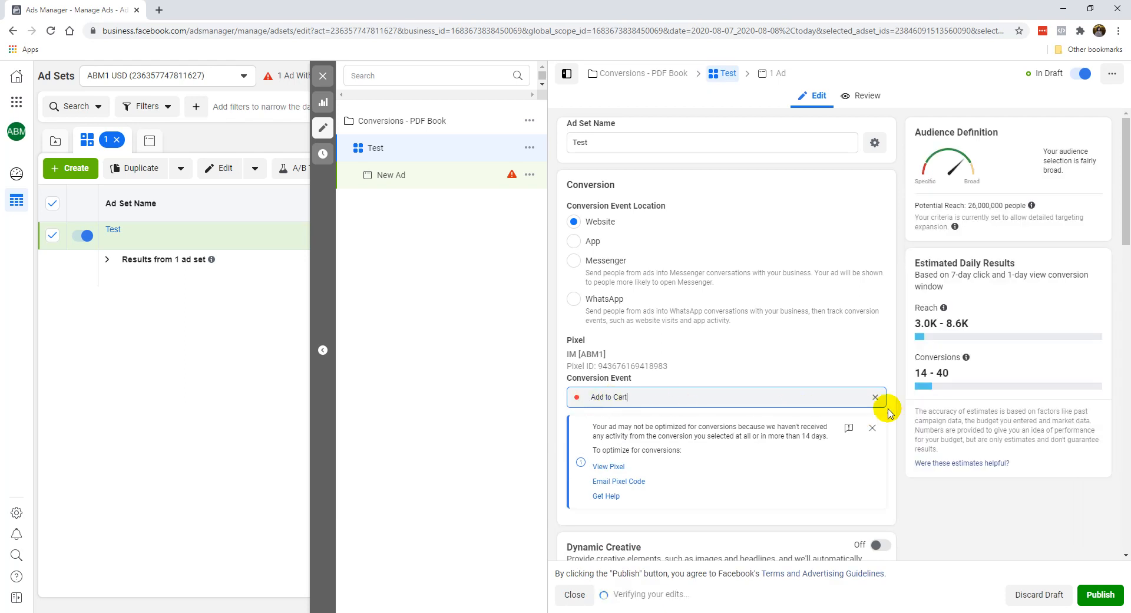
# Step: Try Lead and Purchase in turn as the Test ad set's conversion event
pyautogui.click(875, 397)
pyautogui.click(613, 529)
pyautogui.click(875, 397)
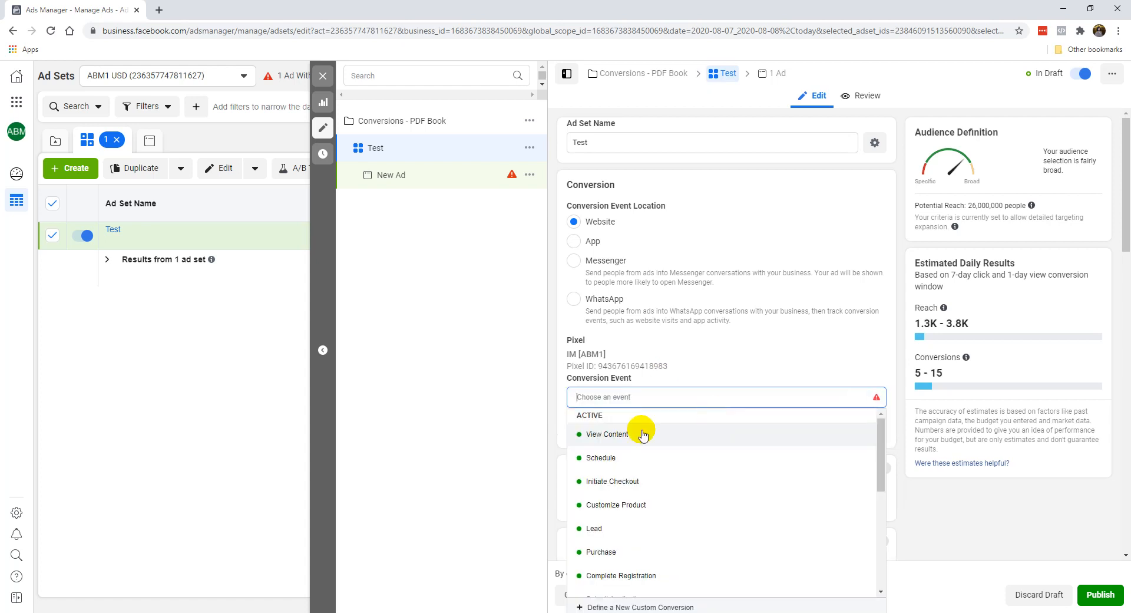
pyautogui.click(607, 554)
# Step: Replace the ad set's Purchase conversion event with the active event Lead
pyautogui.click(875, 397)
pyautogui.click(612, 528)
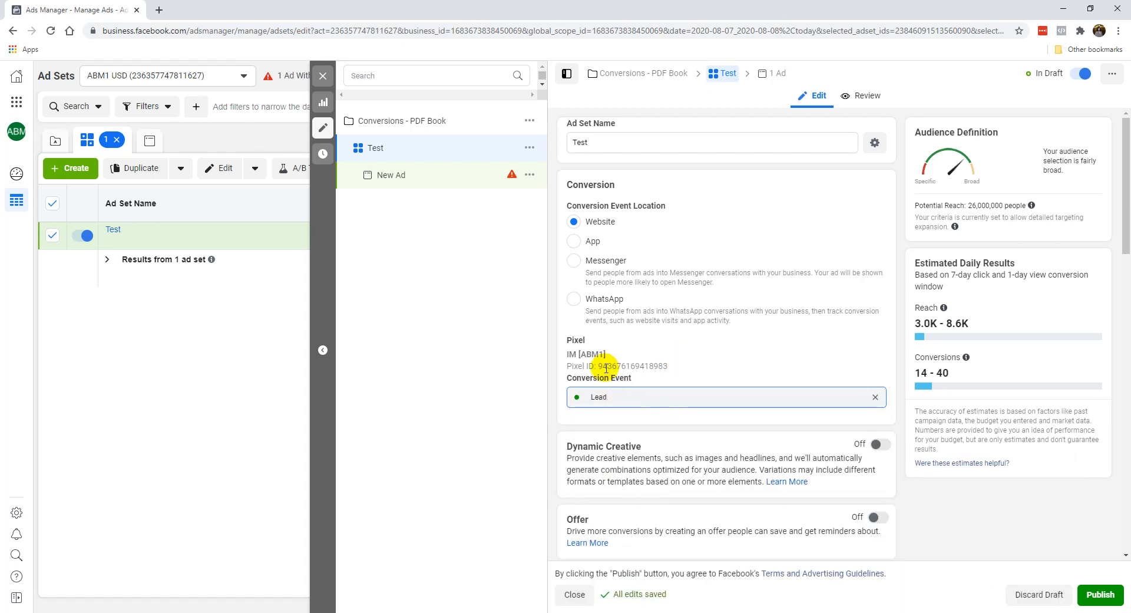
# Step: Expand the additional schedule options and review the ad set's Budget & Schedule and Audience settings
pyautogui.scroll(-3, 626, 348)
pyautogui.scroll(-1, 625, 335)
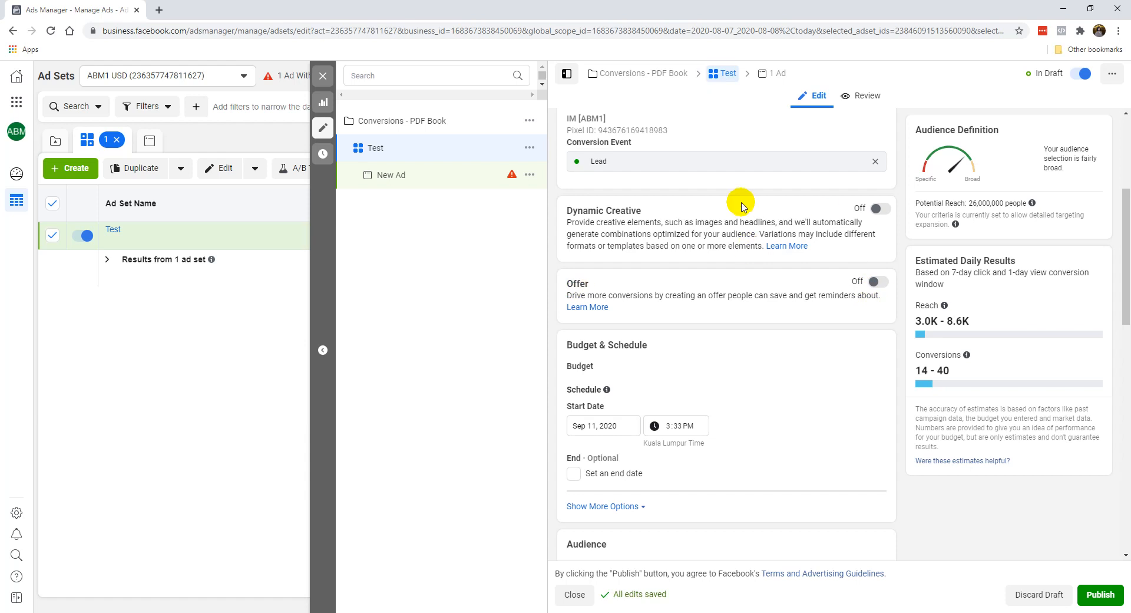
pyautogui.scroll(-2, 710, 357)
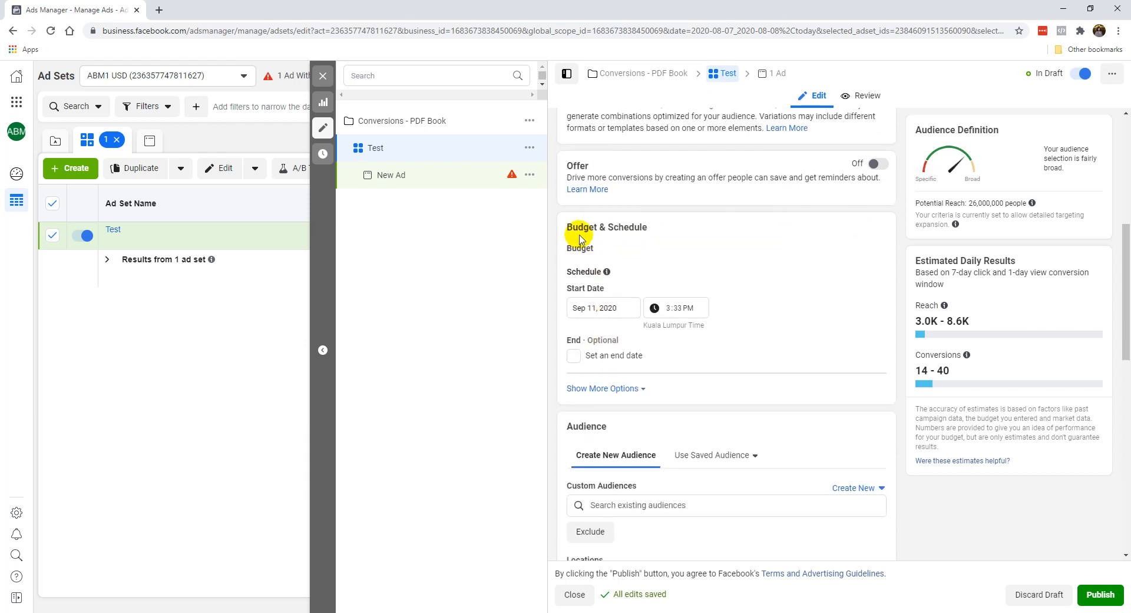
pyautogui.click(599, 390)
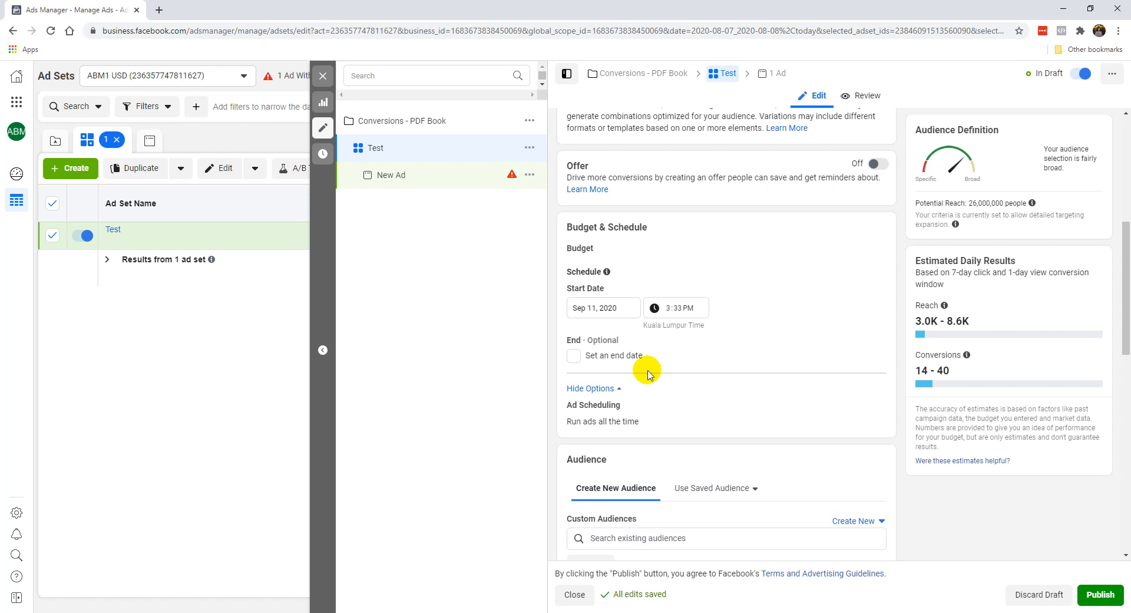
pyautogui.scroll(-3, 750, 332)
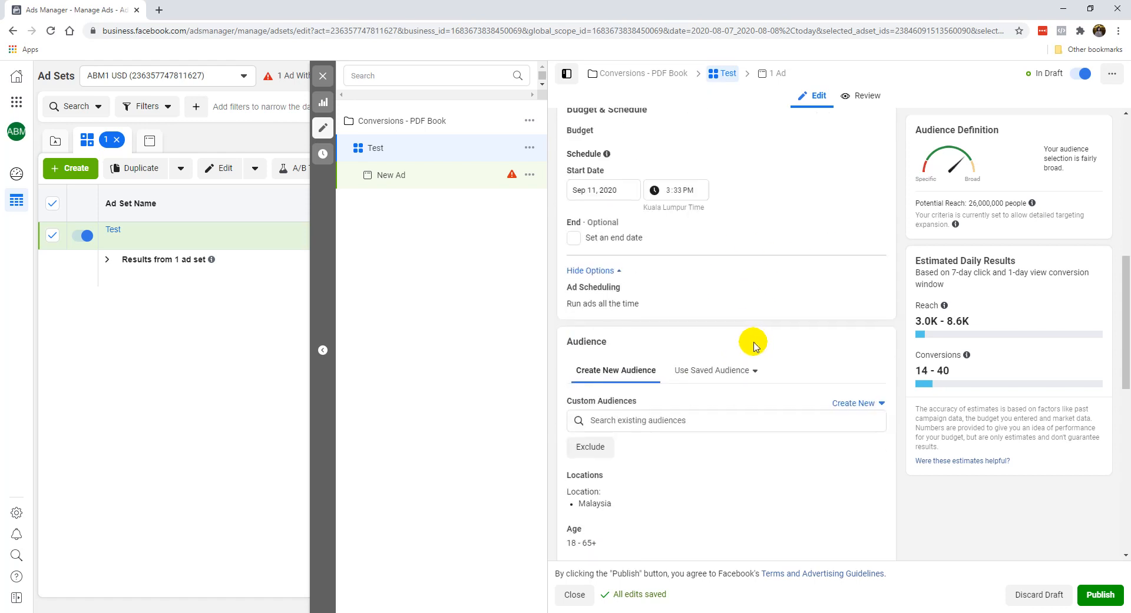
pyautogui.scroll(-1, 737, 333)
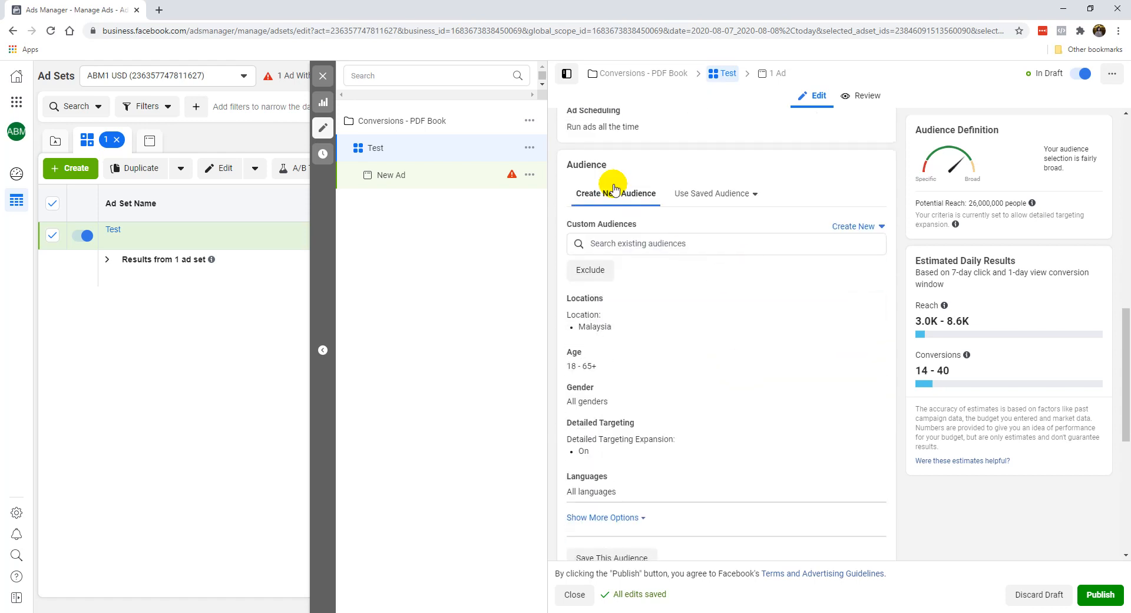
pyautogui.scroll(-1, 636, 277)
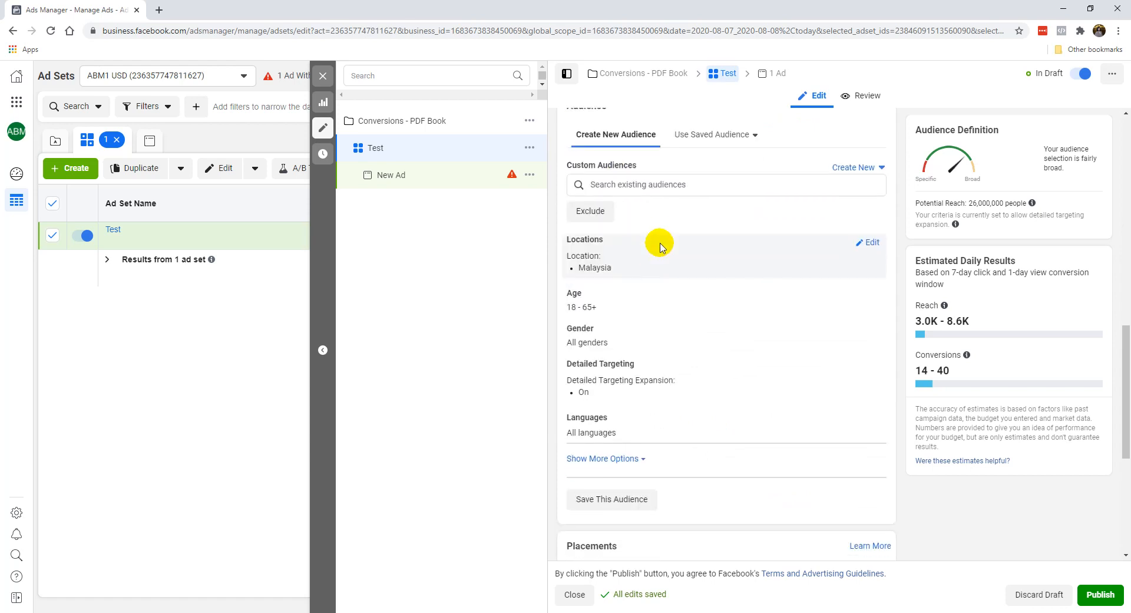
pyautogui.scroll(1, 660, 233)
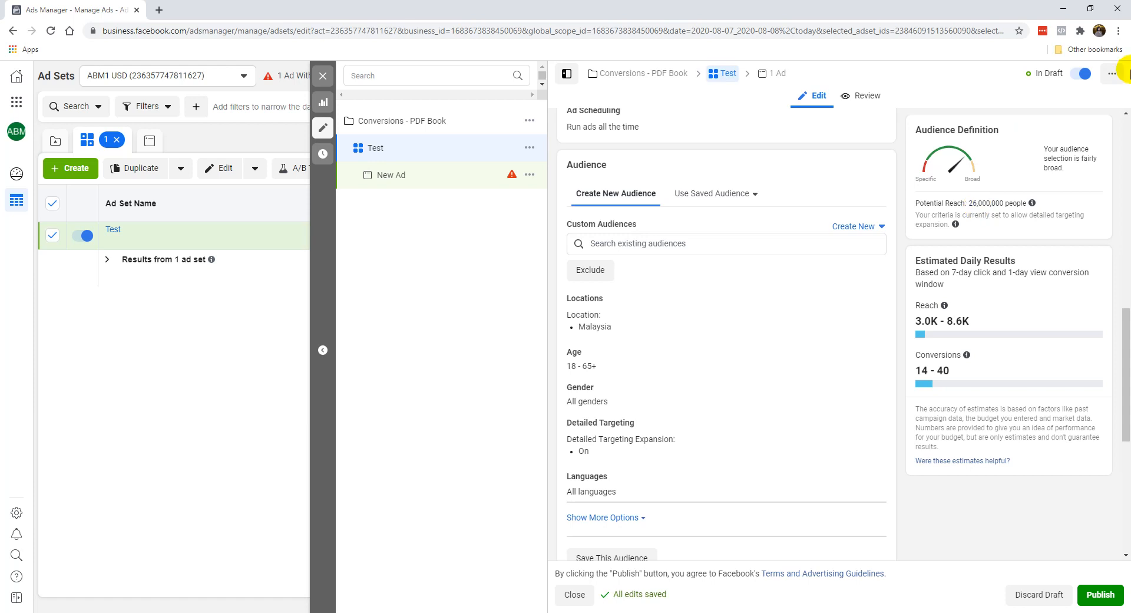
# Step: Replace Malaysia with United States as the audience's included location
pyautogui.moveTo(853, 306)
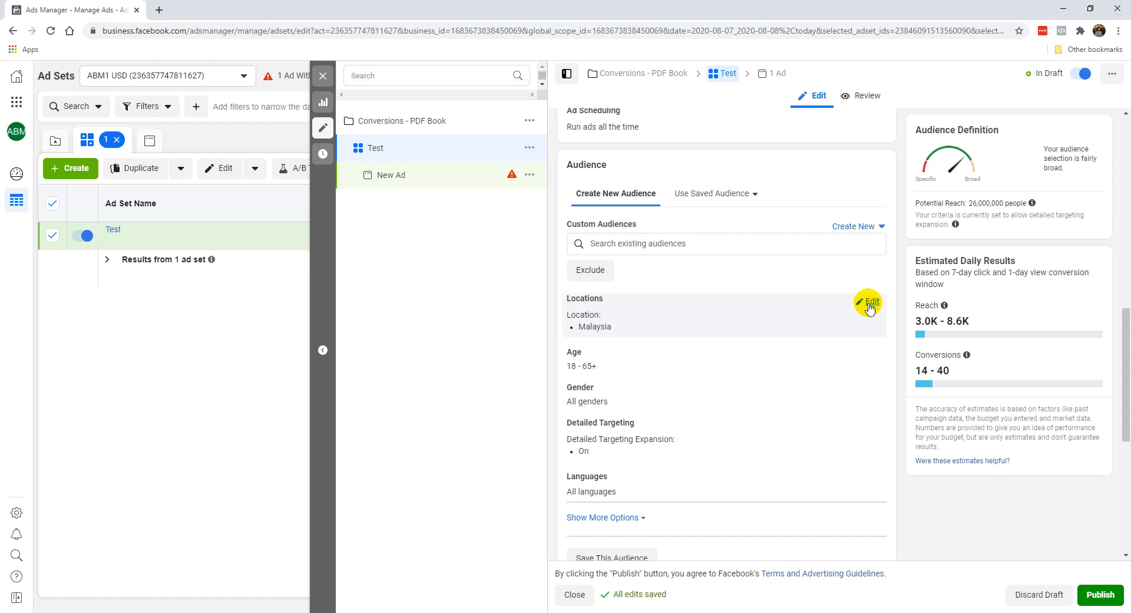
pyautogui.click(870, 304)
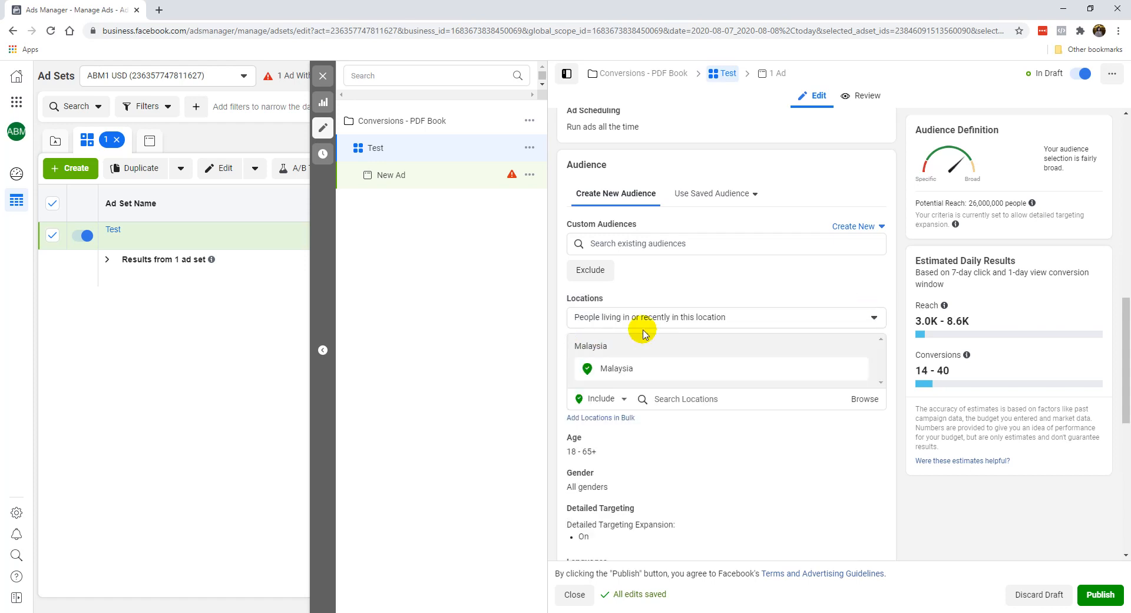
pyautogui.click(857, 368)
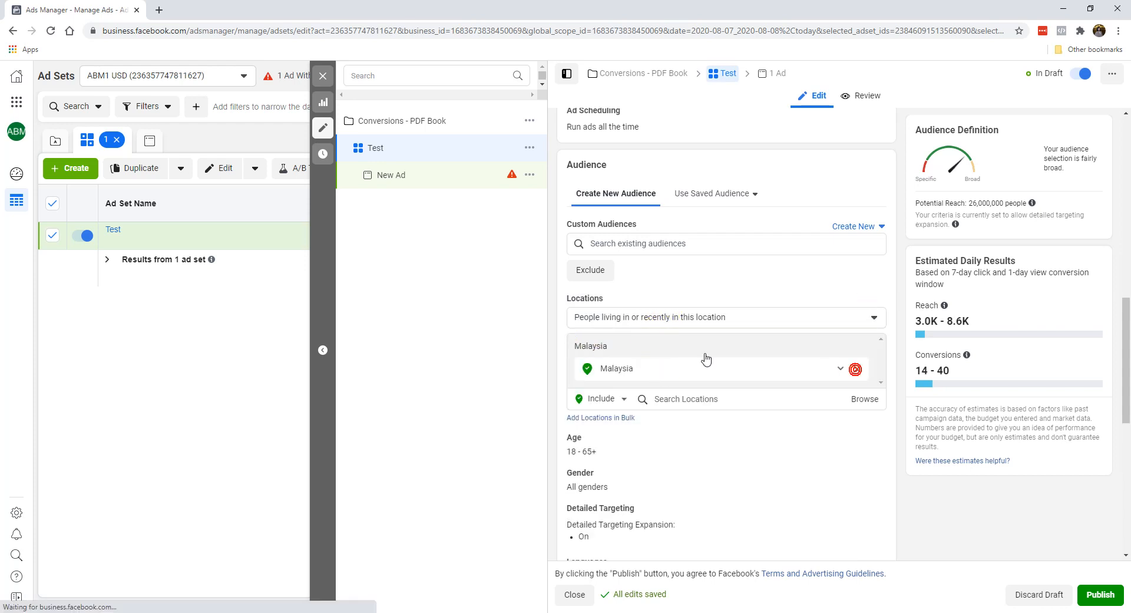
pyautogui.click(766, 377)
pyautogui.write('united states')
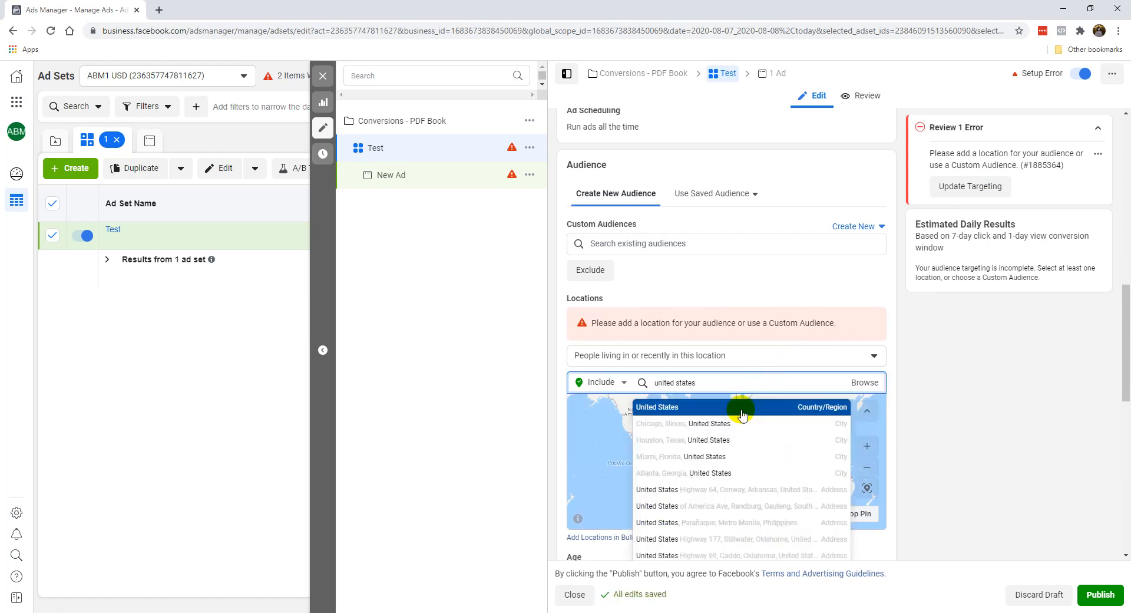
pyautogui.click(740, 409)
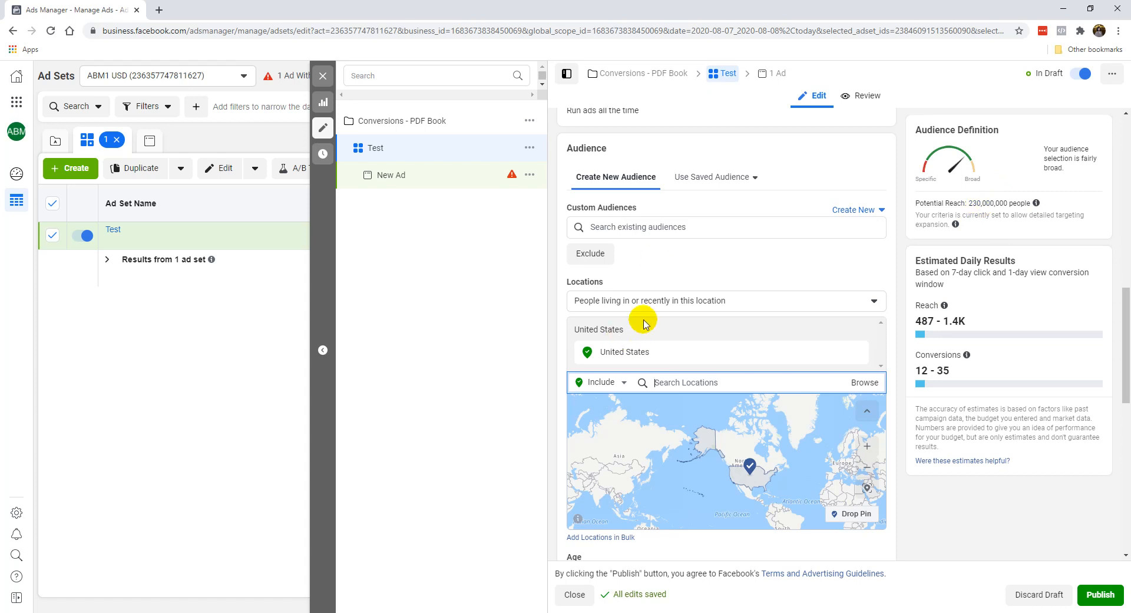
# Step: Limit the United States location targeting to "People living in this location"
pyautogui.scroll(-1, 654, 271)
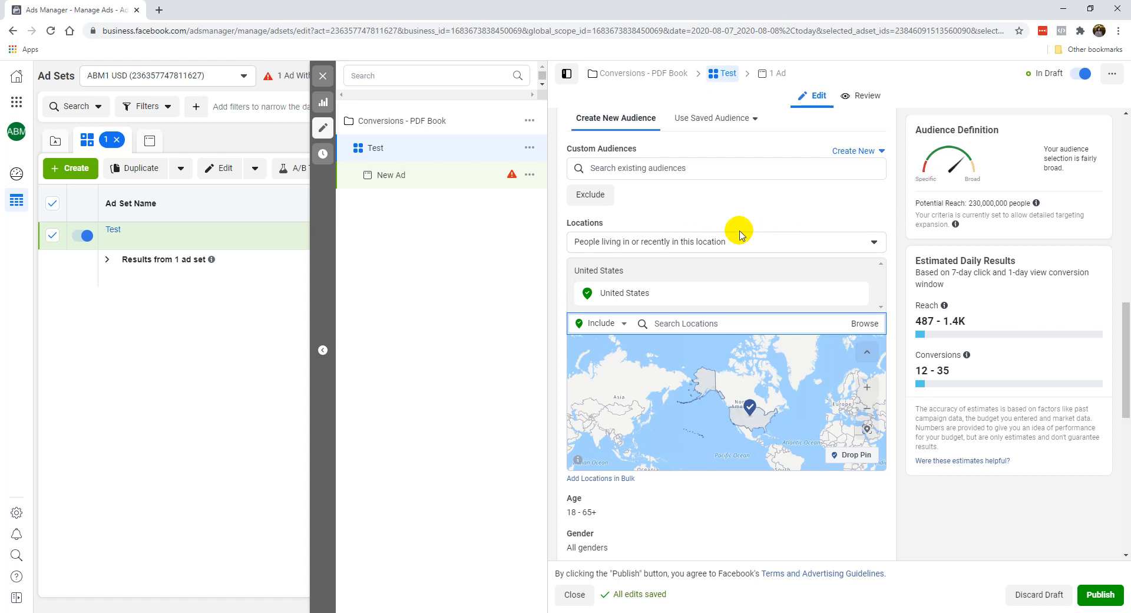
pyautogui.click(680, 248)
pyautogui.click(665, 242)
pyautogui.click(619, 247)
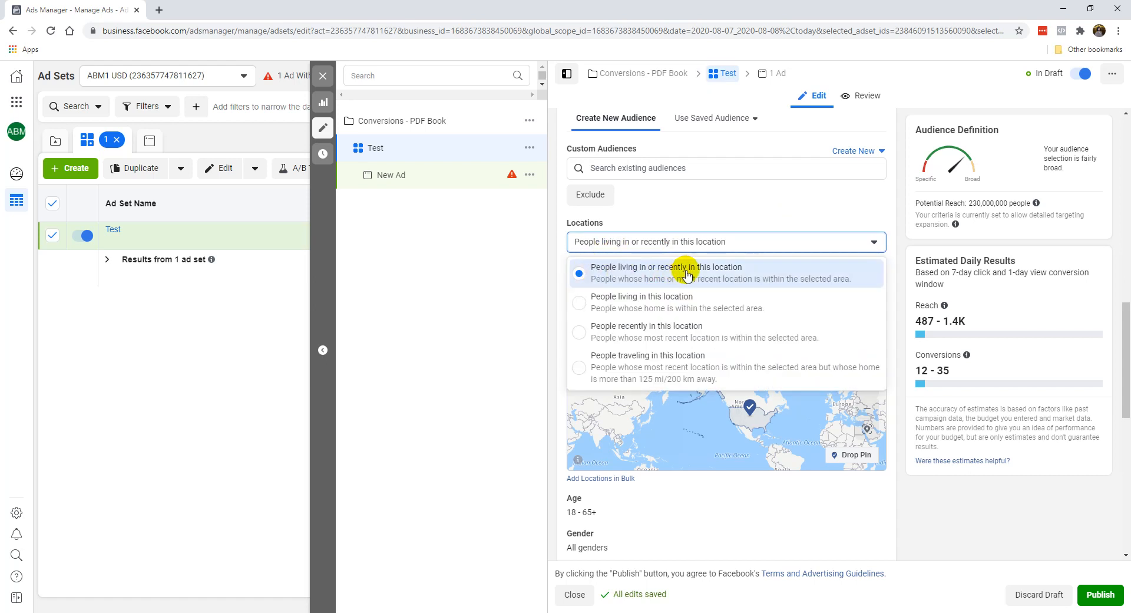
pyautogui.click(683, 309)
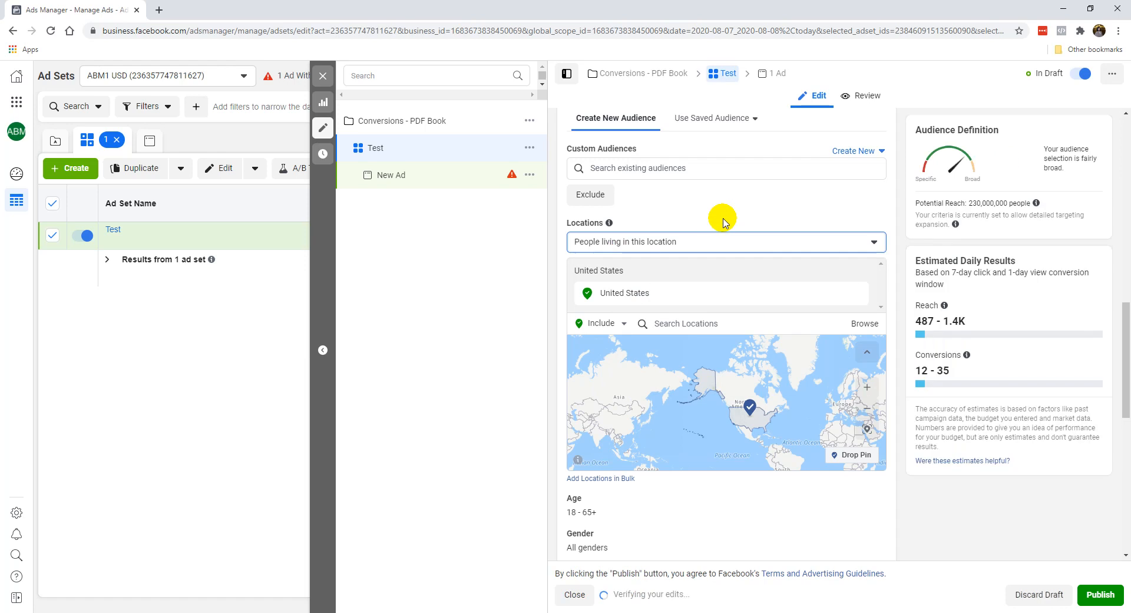
# Step: Try the location option "People living in or recently in this location", and switch back to "People living in this location"
pyautogui.click(697, 239)
pyautogui.click(703, 234)
pyautogui.click(710, 236)
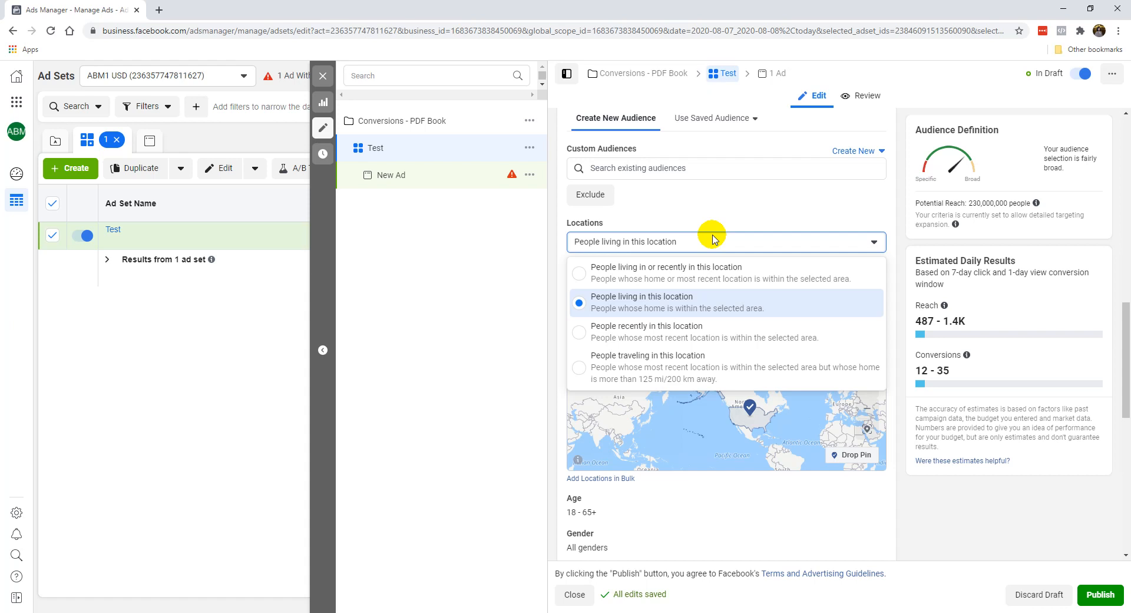
pyautogui.click(694, 270)
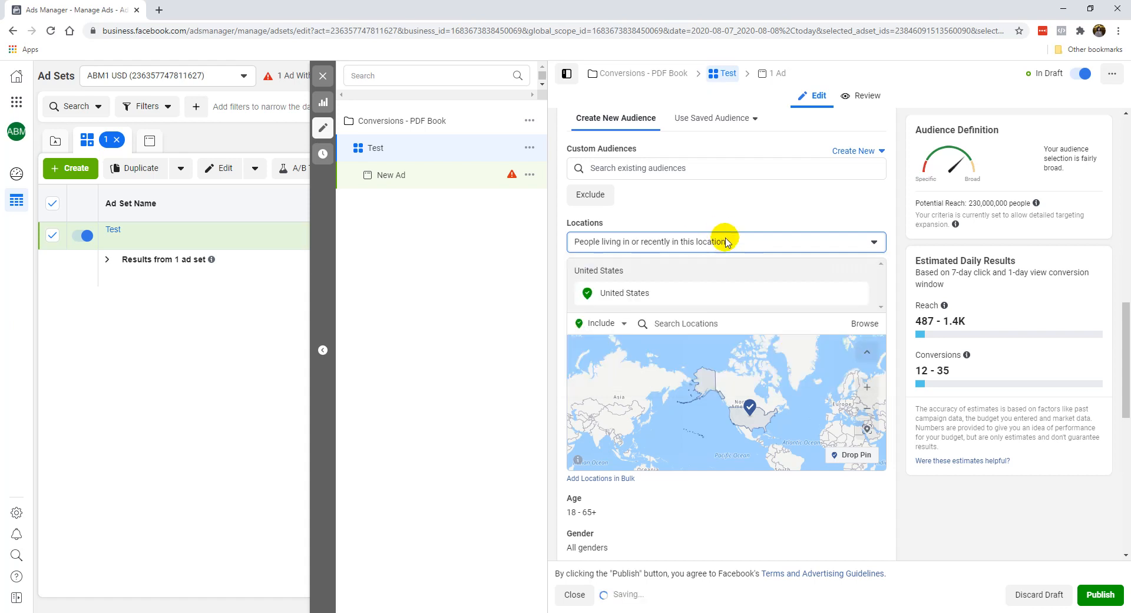
pyautogui.click(728, 244)
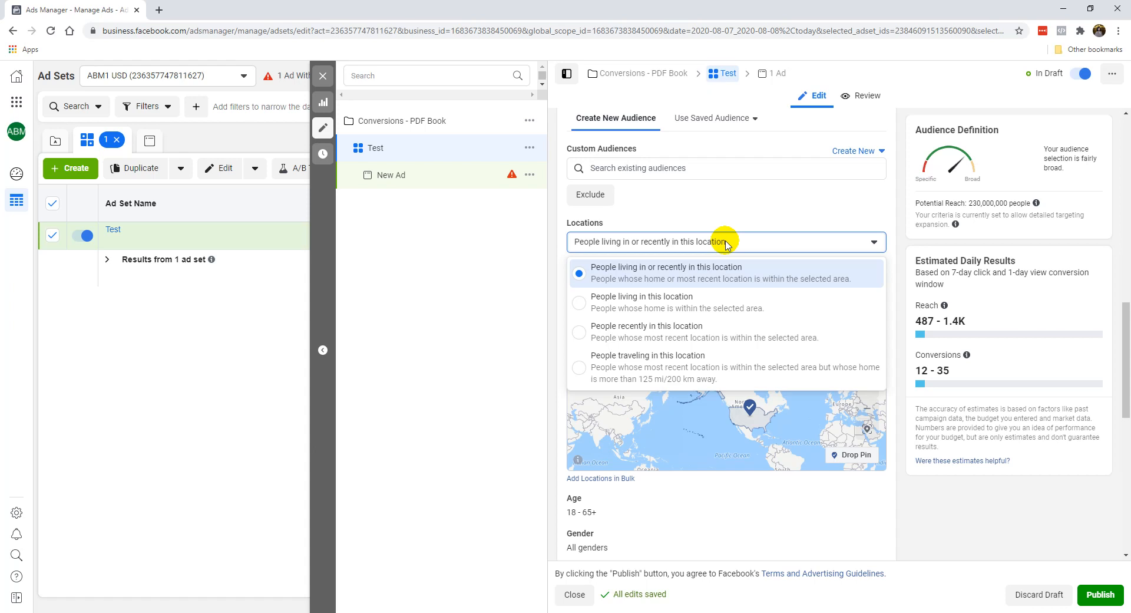
pyautogui.click(641, 302)
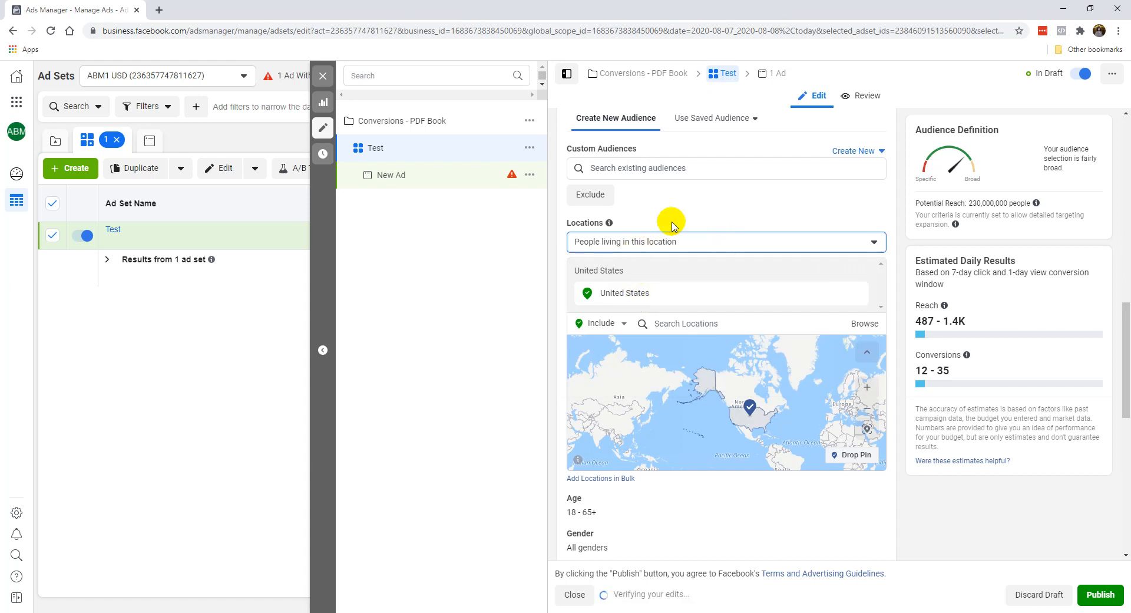
# Step: Set the audience's age range to a minimum of 27 and a maximum of 55
pyautogui.scroll(-4, 557, 328)
pyautogui.click(870, 264)
pyautogui.click(590, 286)
pyautogui.scroll(-2, 619, 391)
pyautogui.scroll(2, 626, 393)
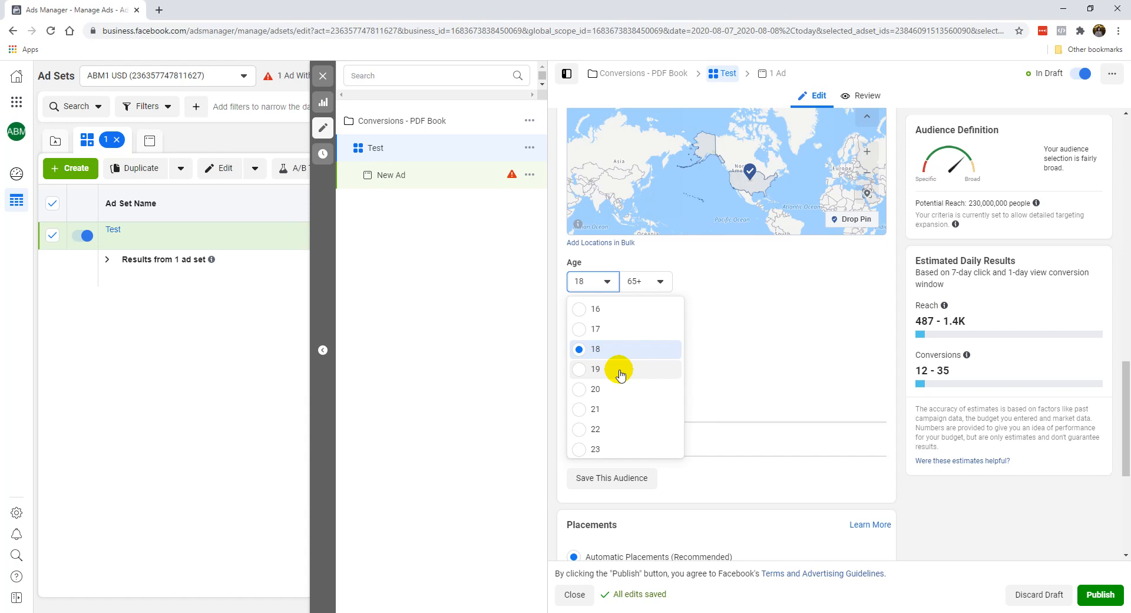
pyautogui.scroll(-3, 624, 380)
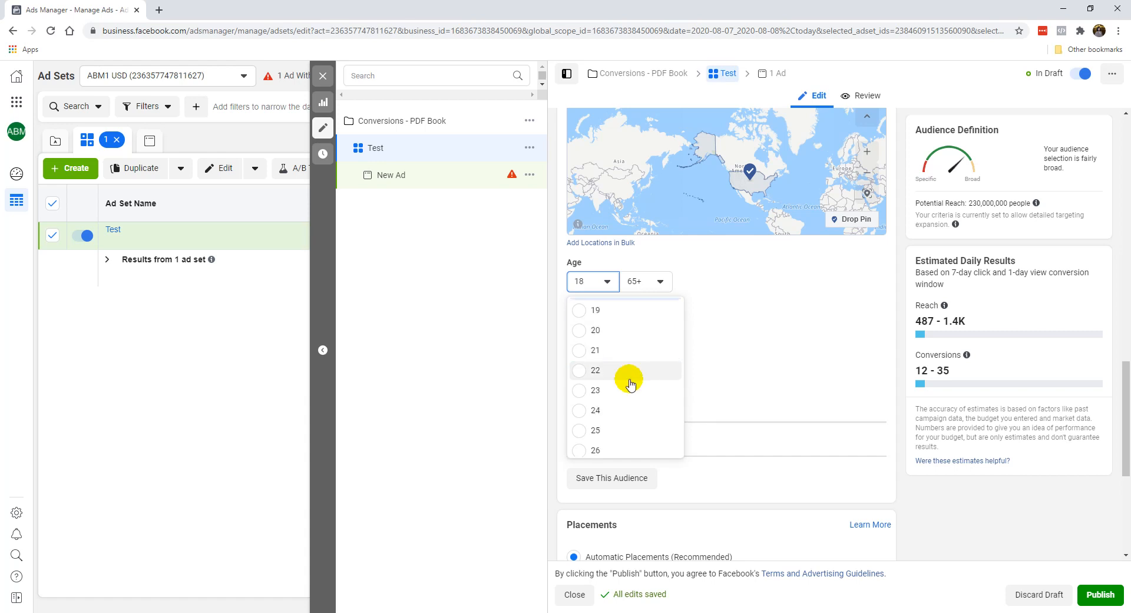
pyautogui.scroll(-3, 631, 386)
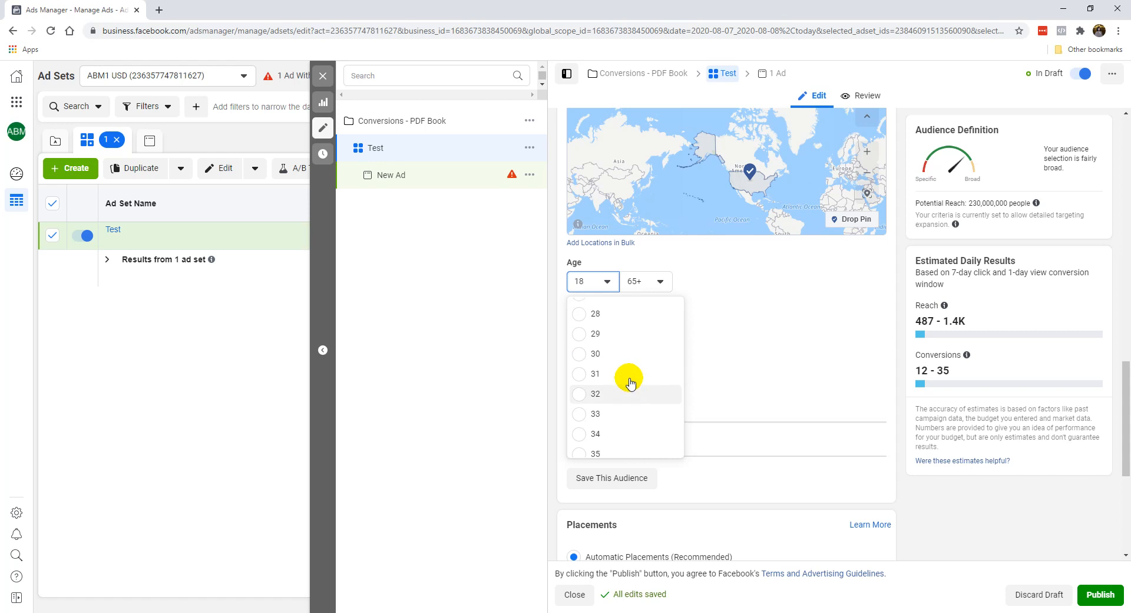
pyautogui.scroll(1, 623, 353)
pyautogui.click(619, 353)
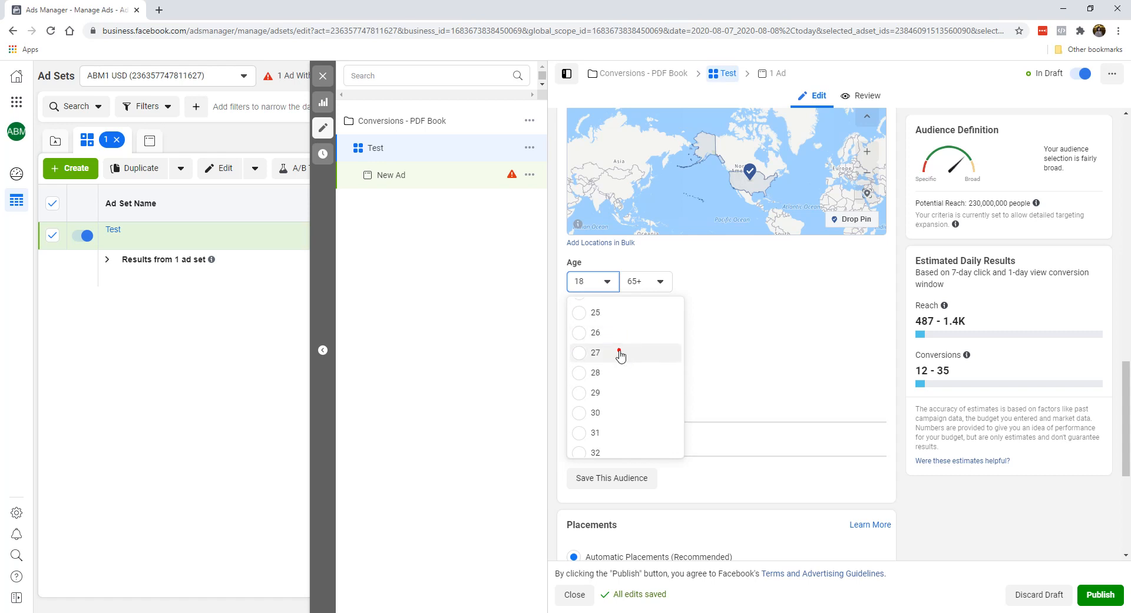
pyautogui.click(649, 279)
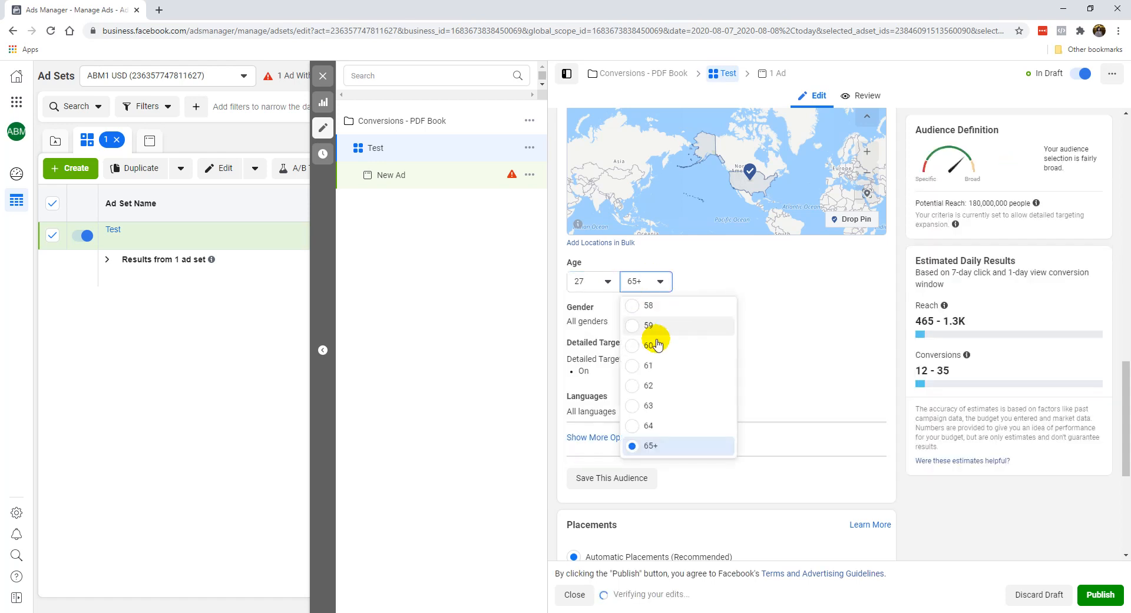
pyautogui.scroll(3, 662, 352)
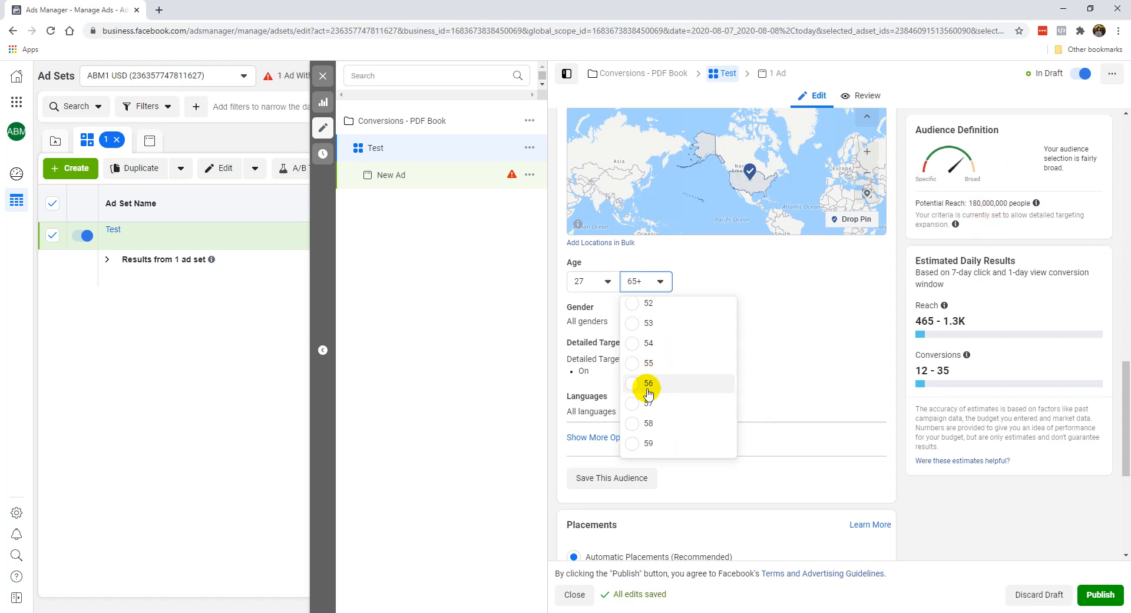
pyautogui.click(663, 364)
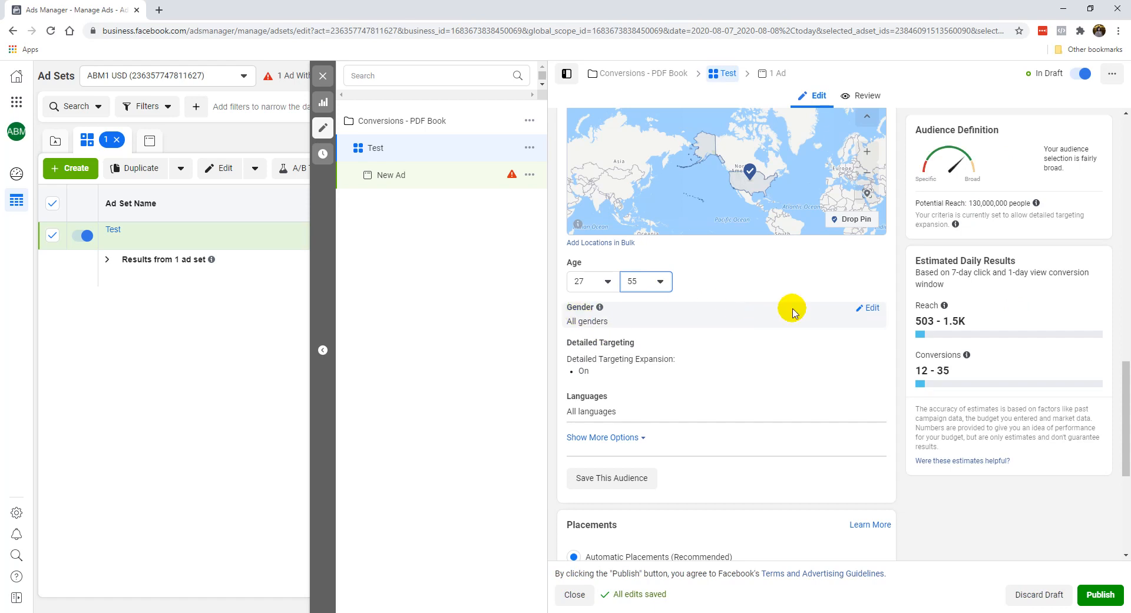
# Step: Try Women as the audience's gender, and return the gender to All
pyautogui.click(862, 306)
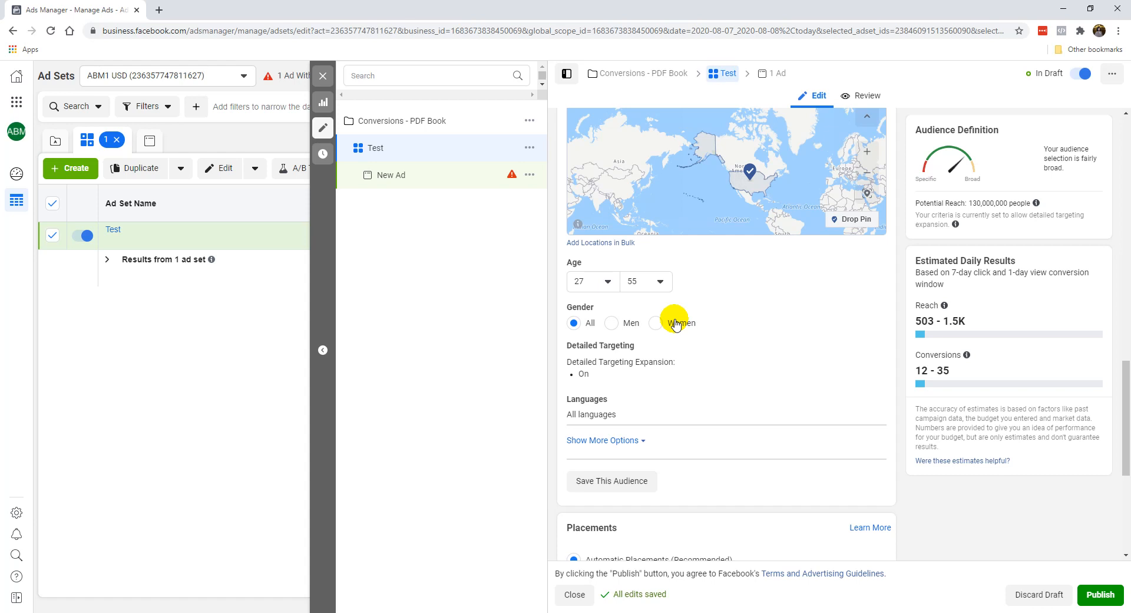
pyautogui.click(654, 325)
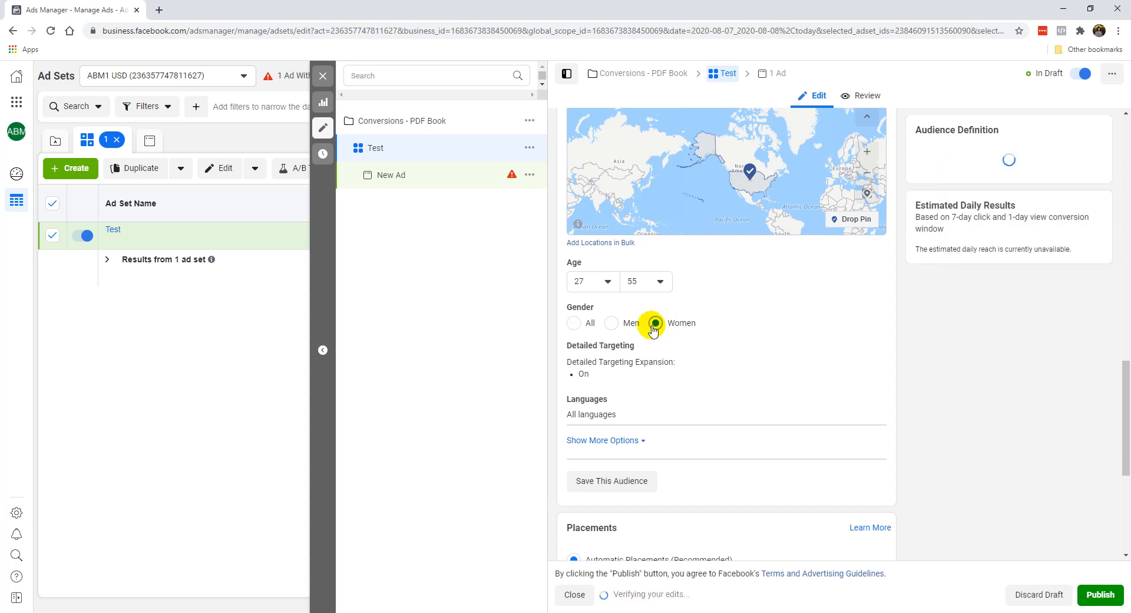
pyautogui.click(574, 324)
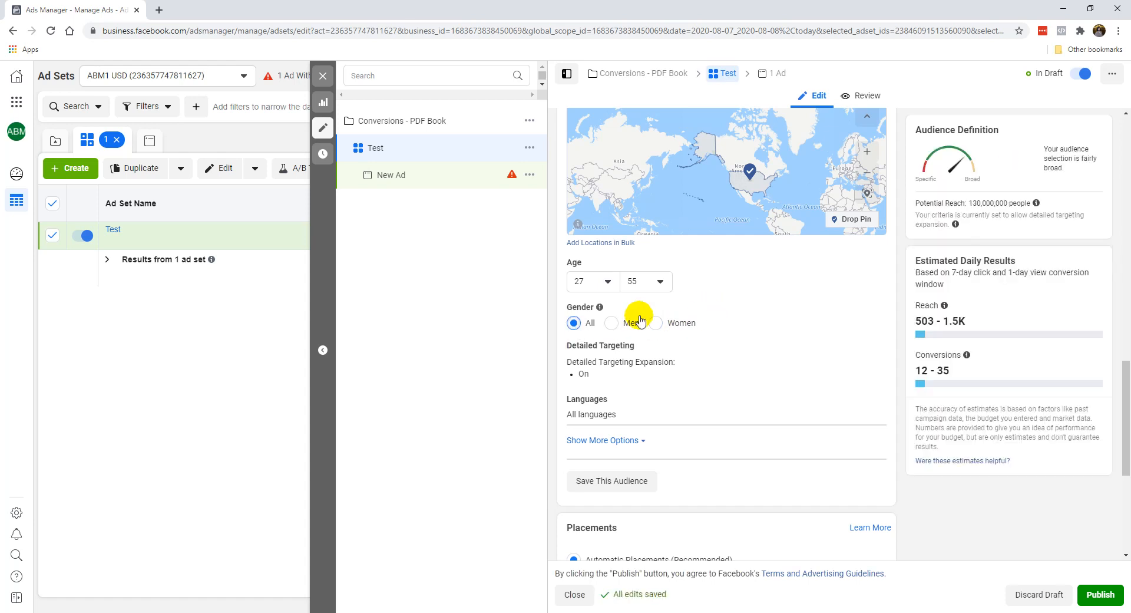
# Step: Open the detailed targeting for editing and turn off Detailed Targeting Expansion
pyautogui.moveTo(610, 367)
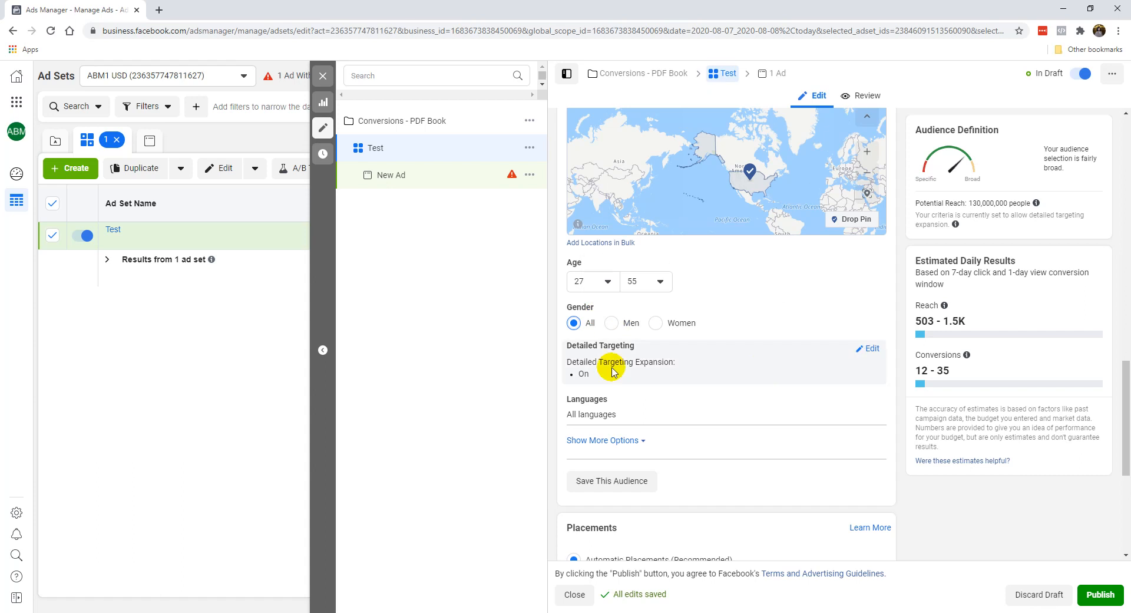
pyautogui.click(866, 349)
pyautogui.scroll(-2, 691, 344)
pyautogui.click(572, 334)
pyautogui.click(574, 328)
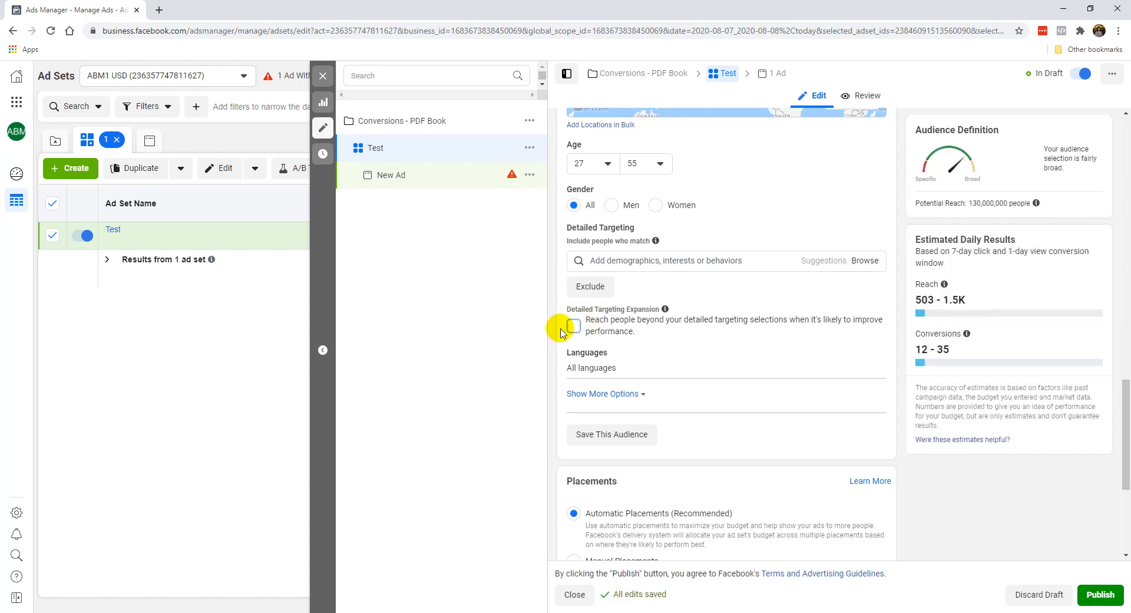
# Step: Set the audience's language to English (All), and check the additional Connections option without changing it
pyautogui.moveTo(613, 356)
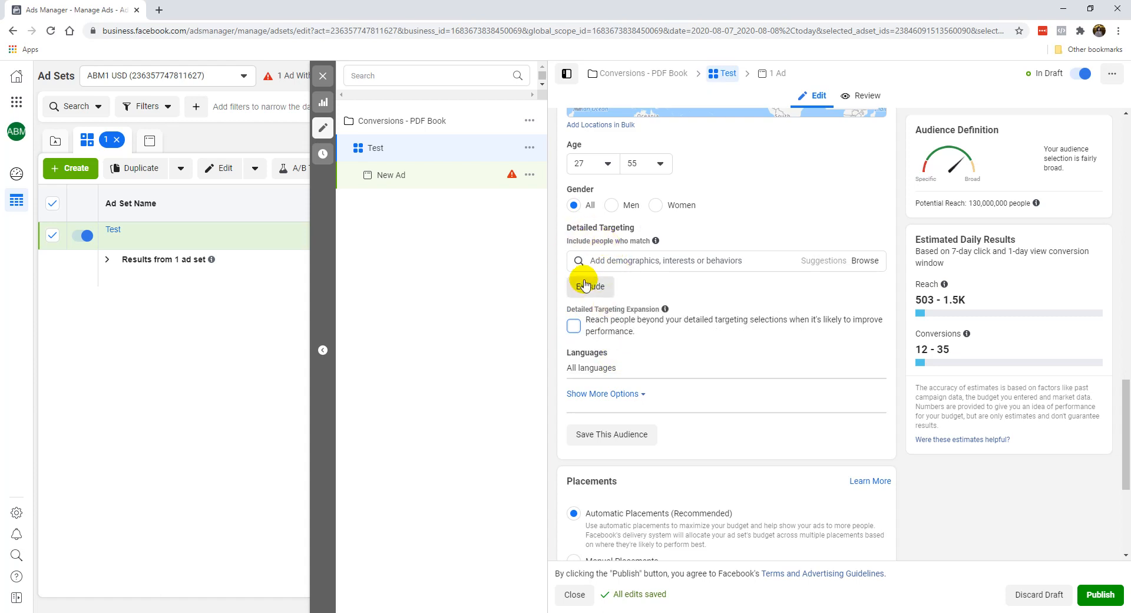
pyautogui.click(870, 356)
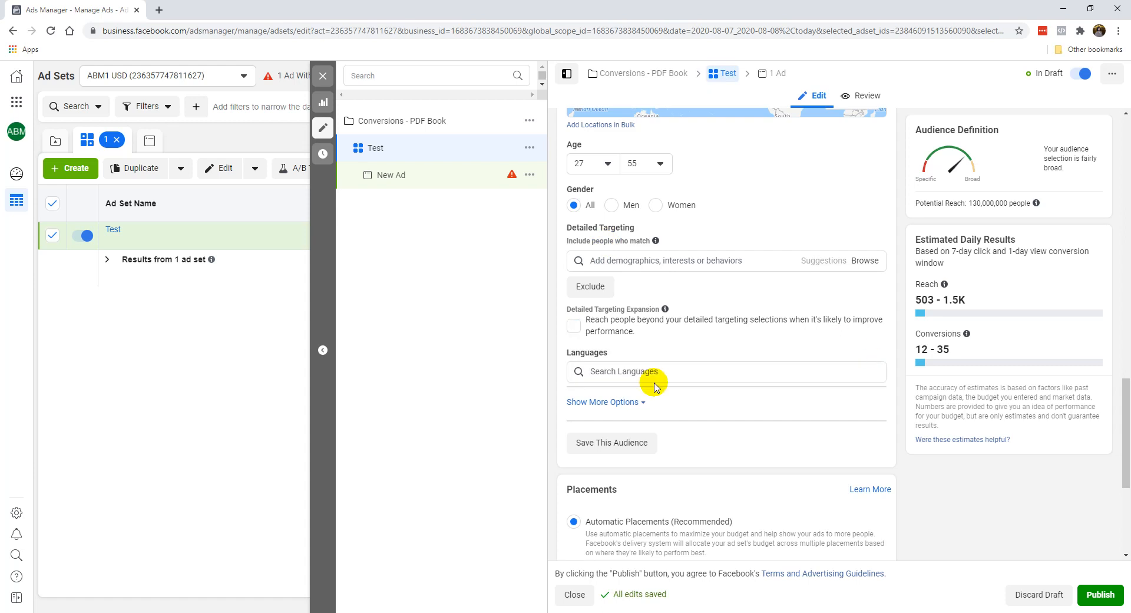
pyautogui.click(638, 372)
pyautogui.write('eng')
pyautogui.click(638, 392)
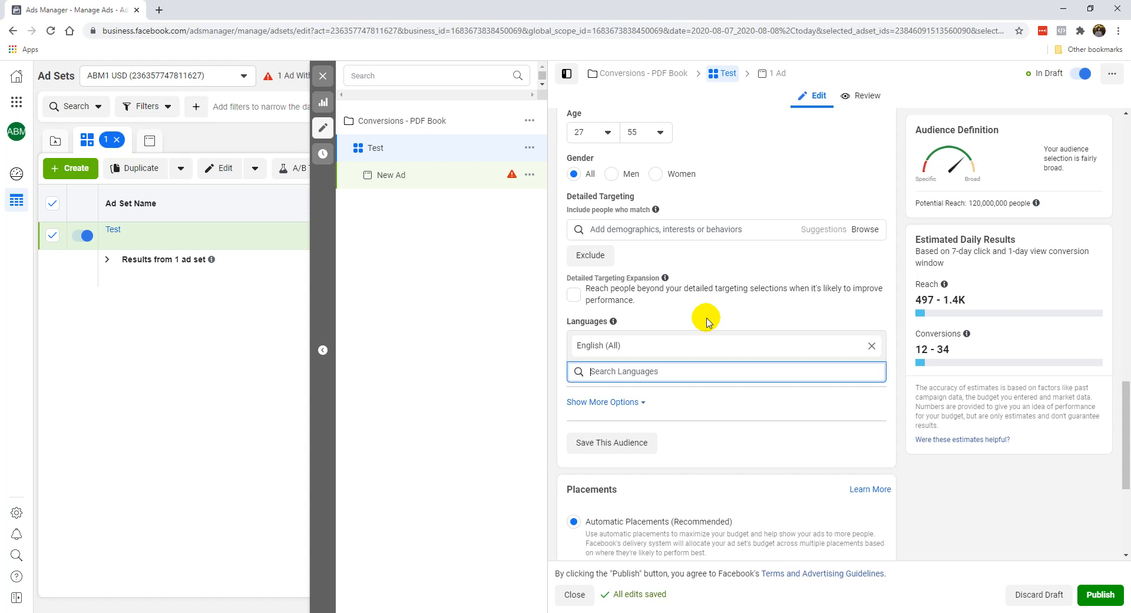
pyautogui.click(622, 401)
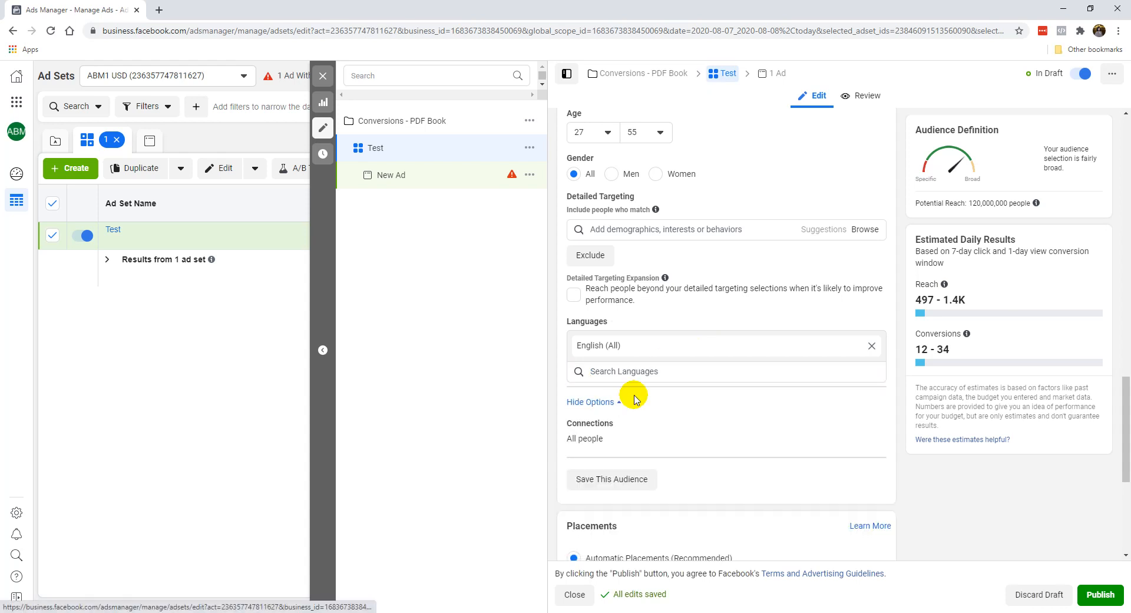
pyautogui.click(588, 402)
pyautogui.scroll(1, 727, 272)
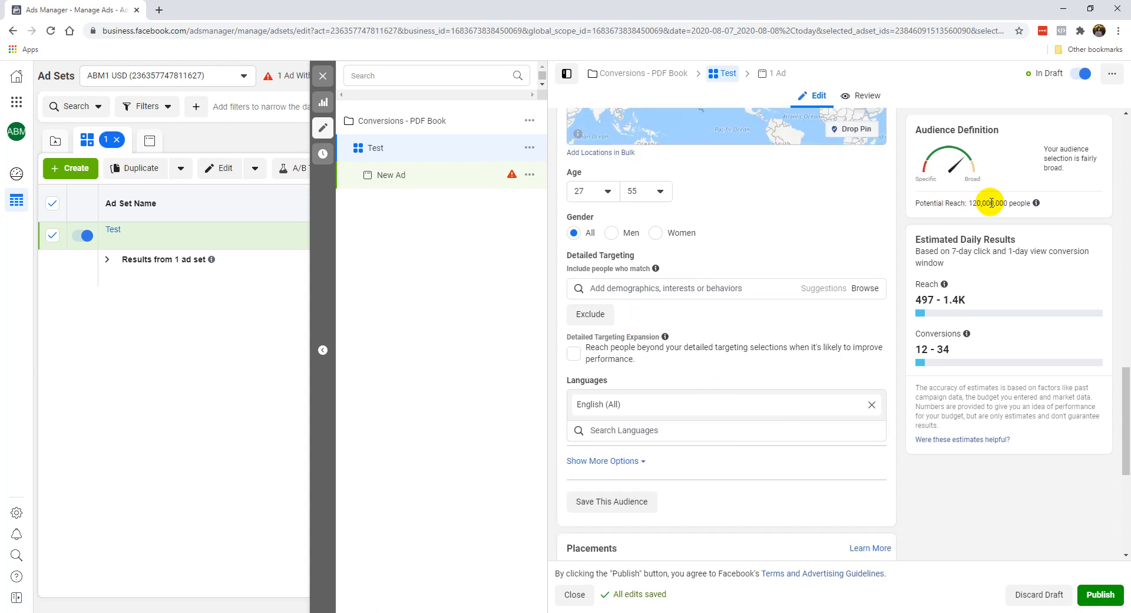
# Step: Add the interest Digital marketing to the audience's detailed targeting
pyautogui.click(701, 282)
pyautogui.scroll(2, 707, 286)
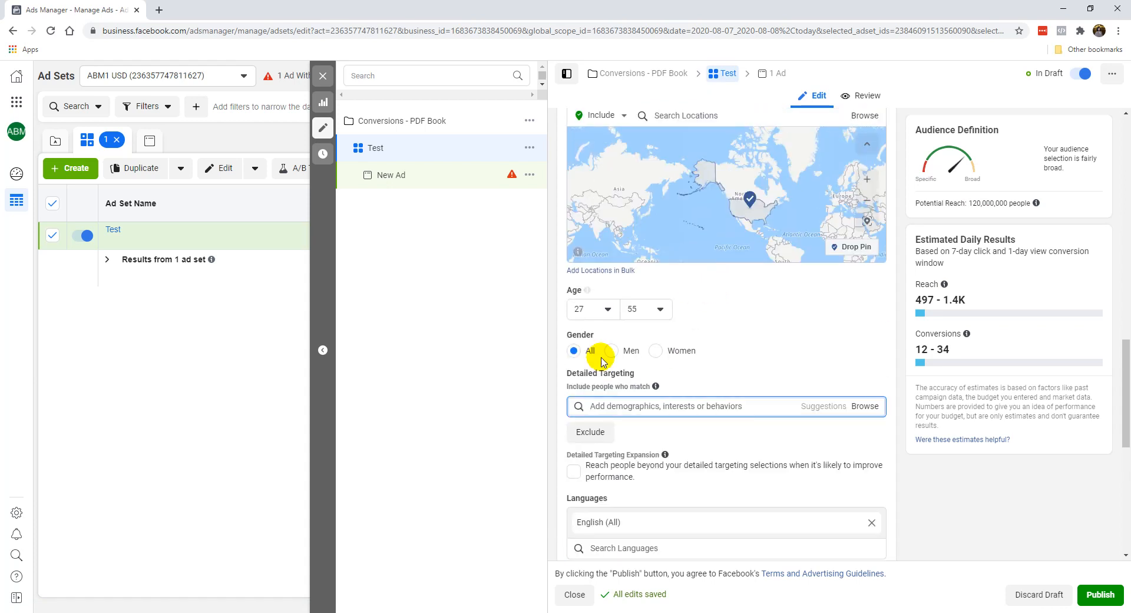
pyautogui.scroll(-1, 593, 376)
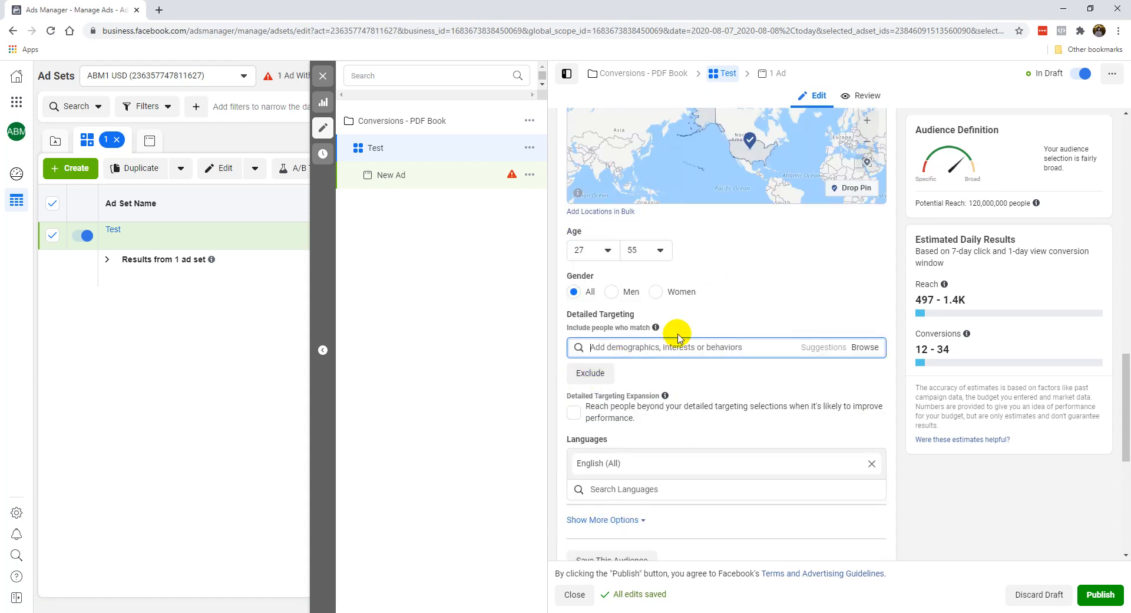
pyautogui.moveTo(657, 332)
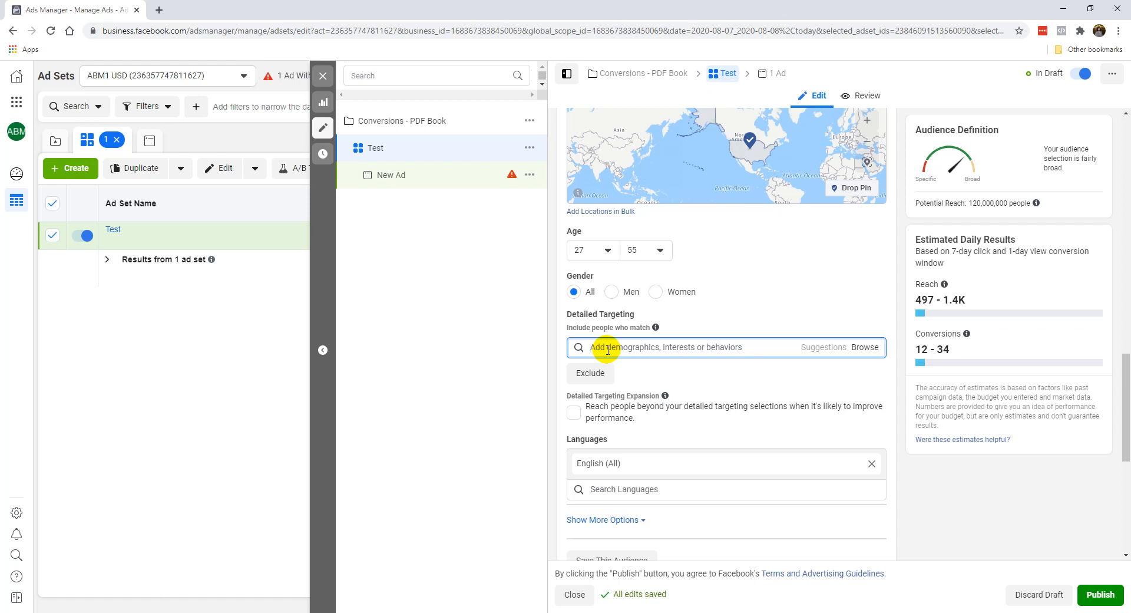
pyautogui.write('digital marketi')
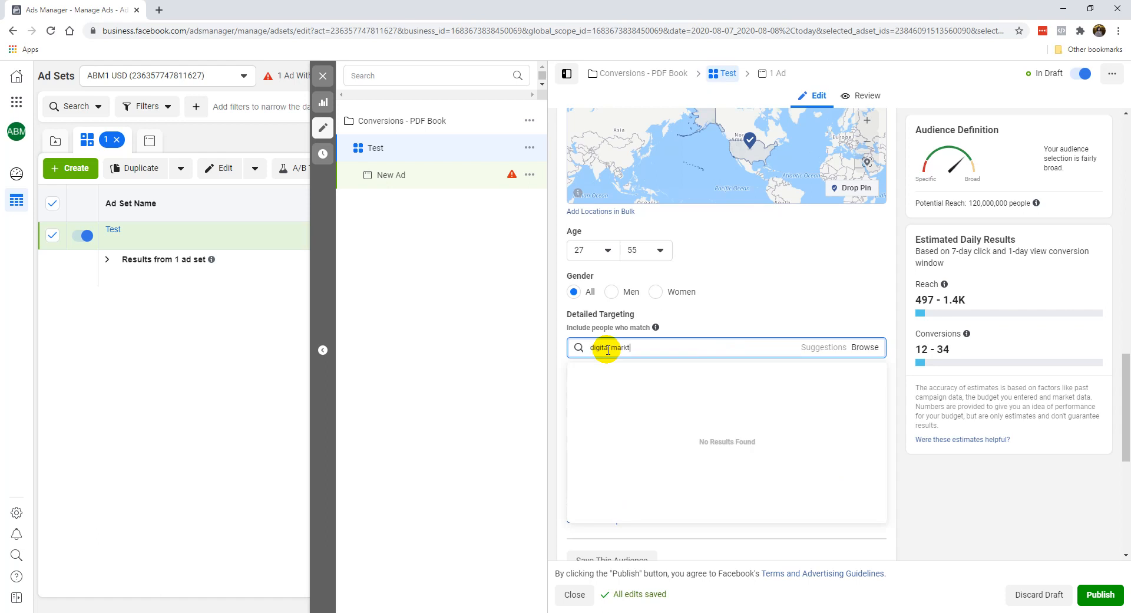
pyautogui.write('ng')
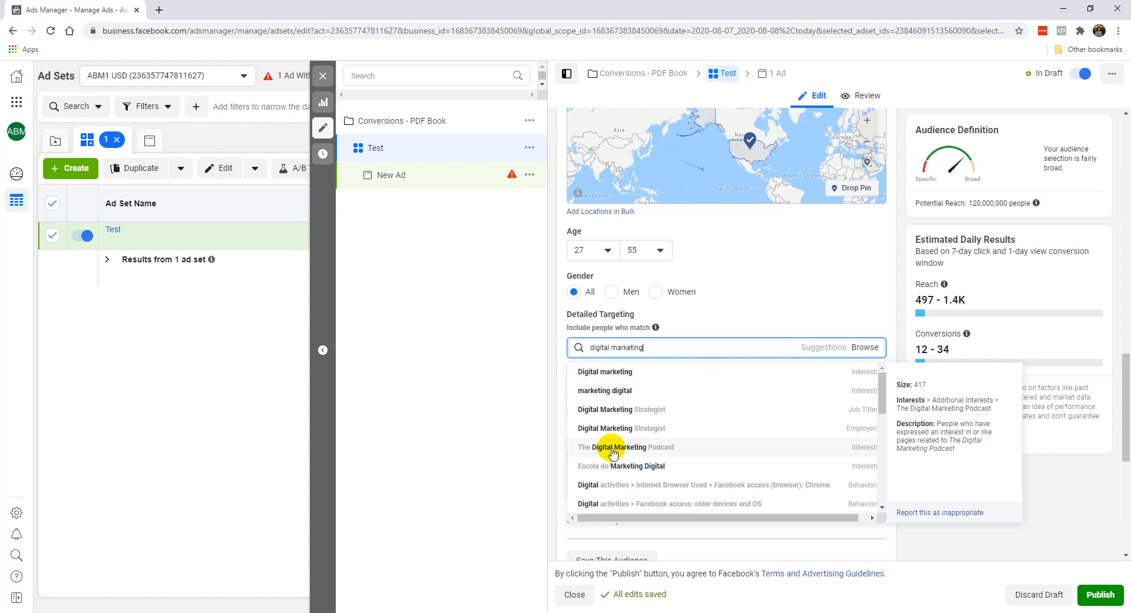
pyautogui.click(626, 376)
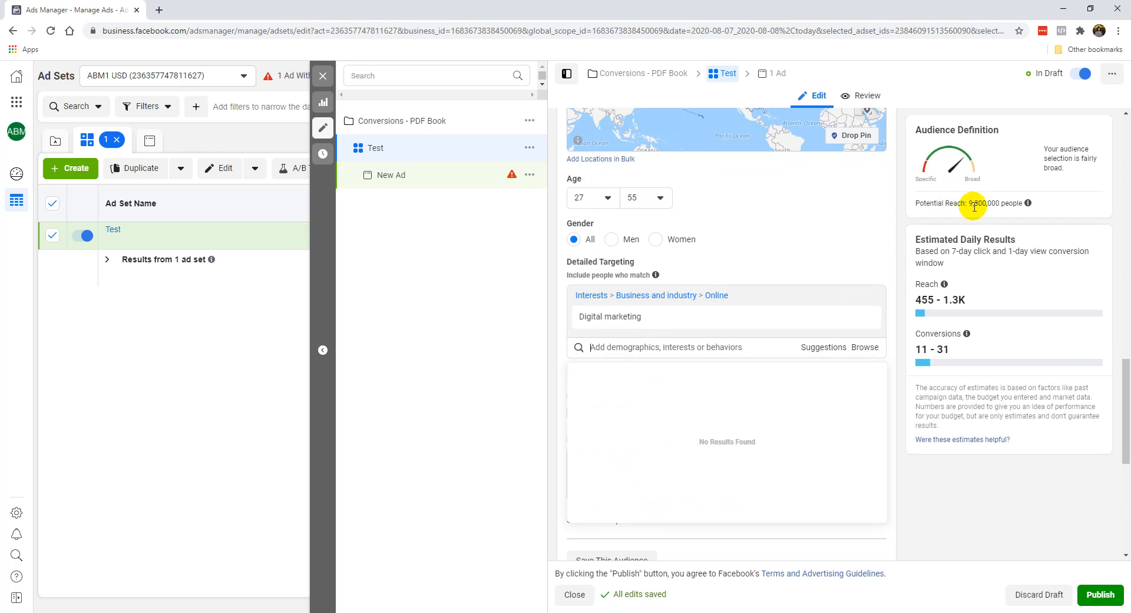
# Step: Replace the Digital marketing interest with the suggested interest Social media marketing in the detailed targeting
pyautogui.moveTo(736, 318)
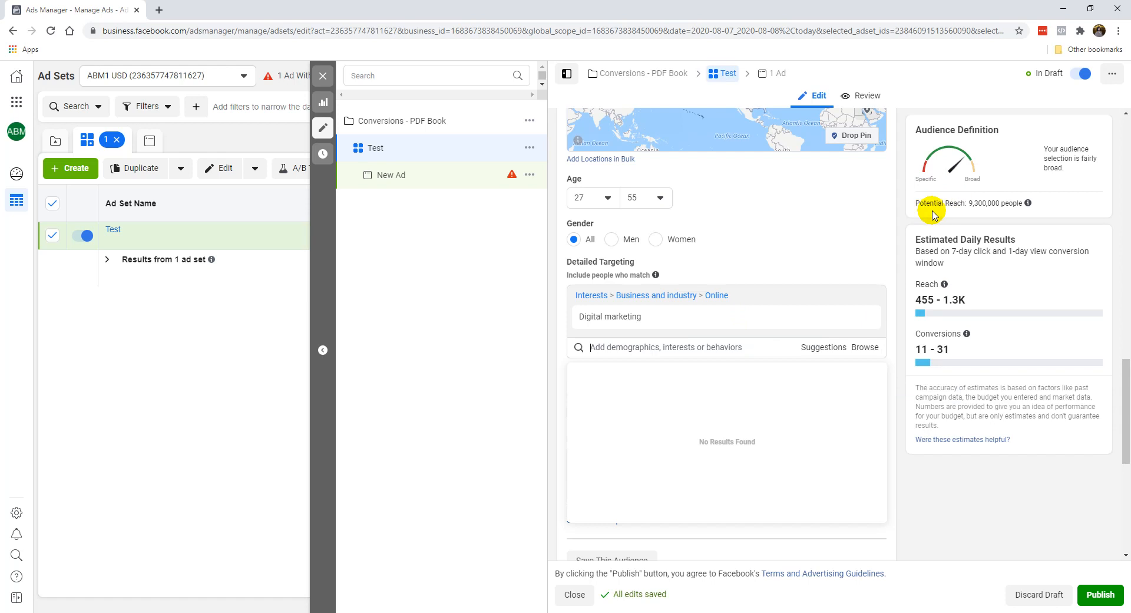
pyautogui.click(821, 352)
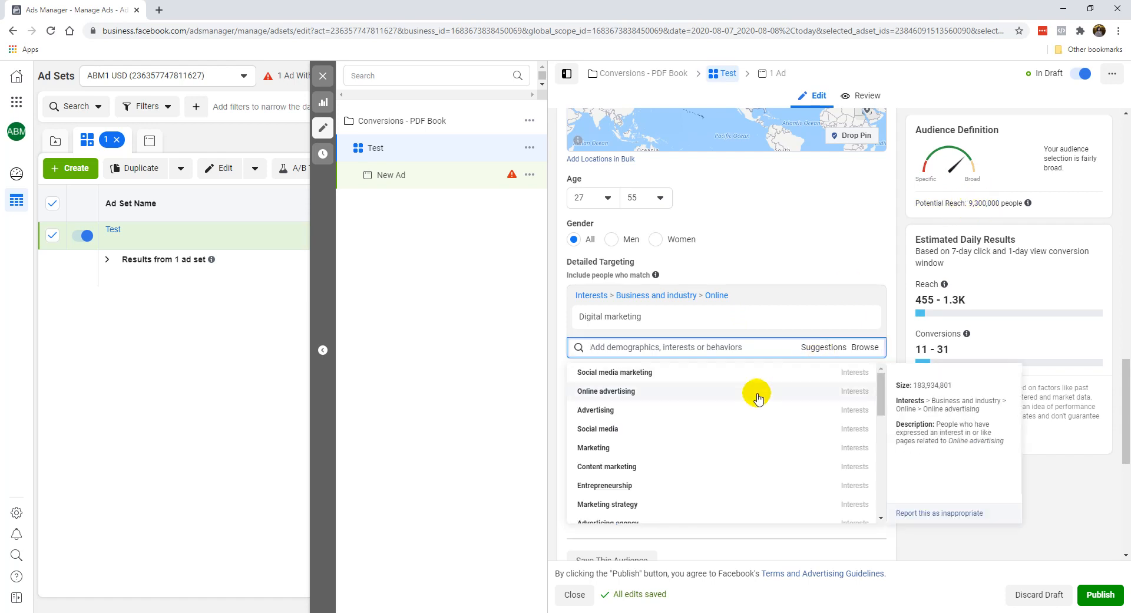
pyautogui.click(650, 376)
pyautogui.click(834, 230)
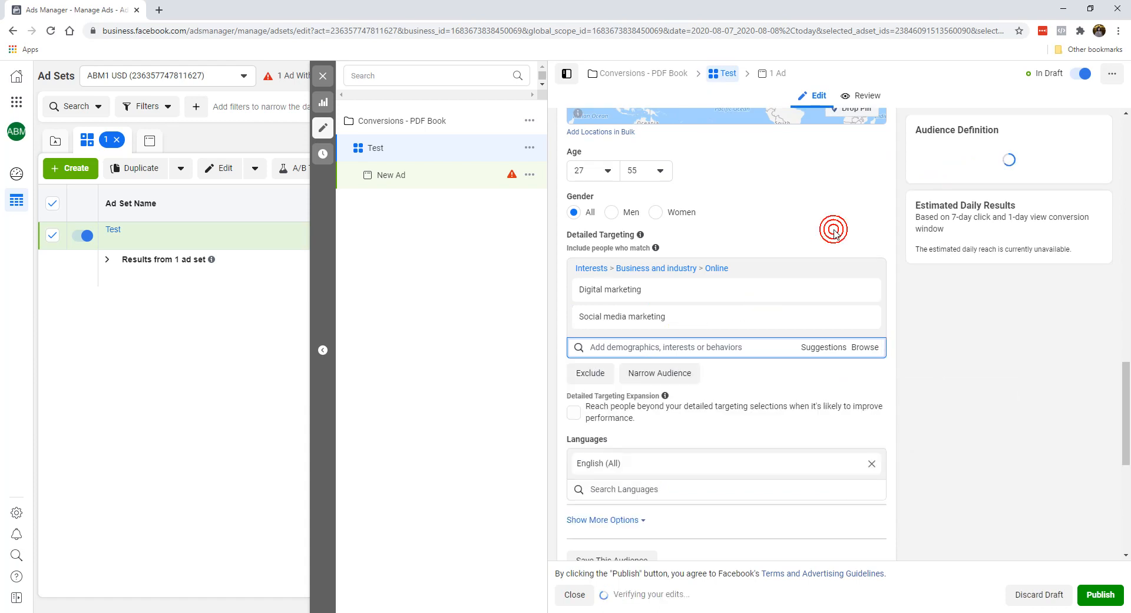
pyautogui.click(865, 291)
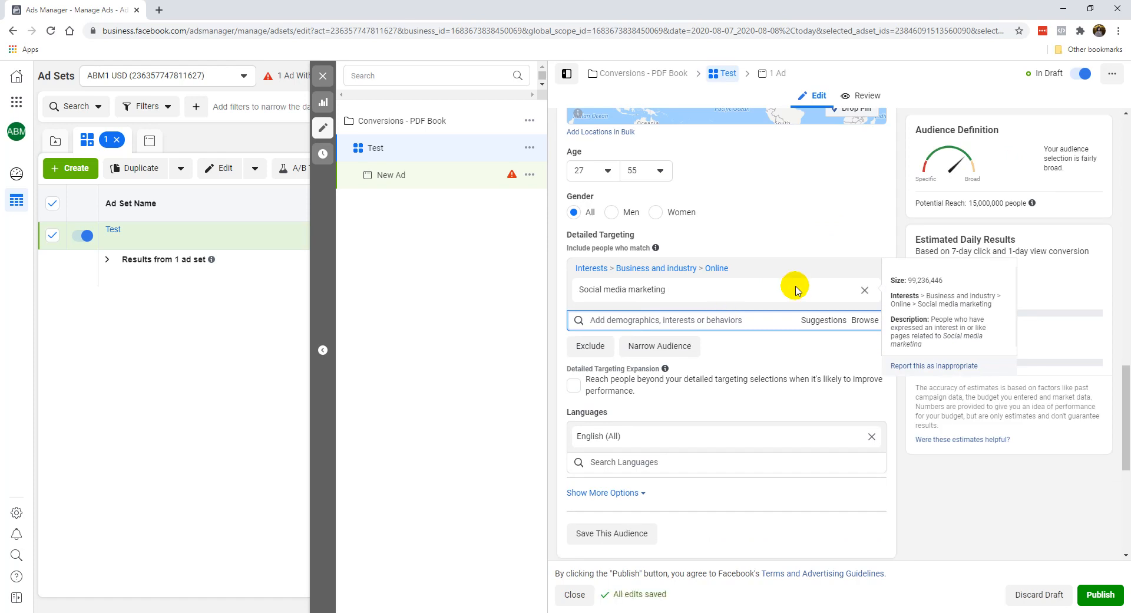
pyautogui.click(716, 320)
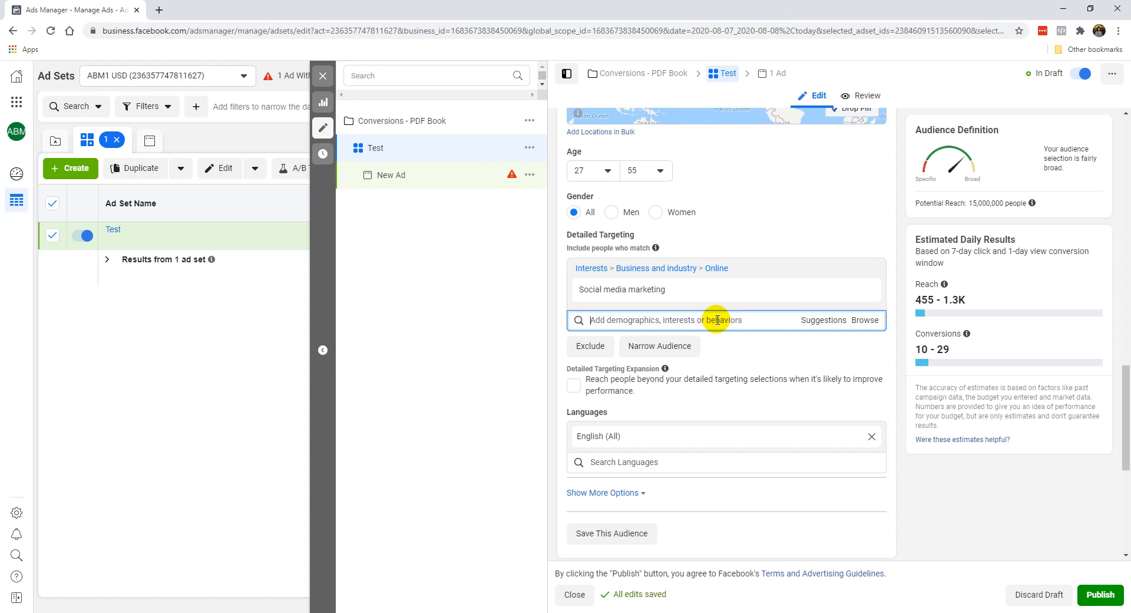
# Step: Narrow the audience's location from the whole country to California
pyautogui.scroll(3, 757, 222)
pyautogui.click(735, 159)
pyautogui.write('california')
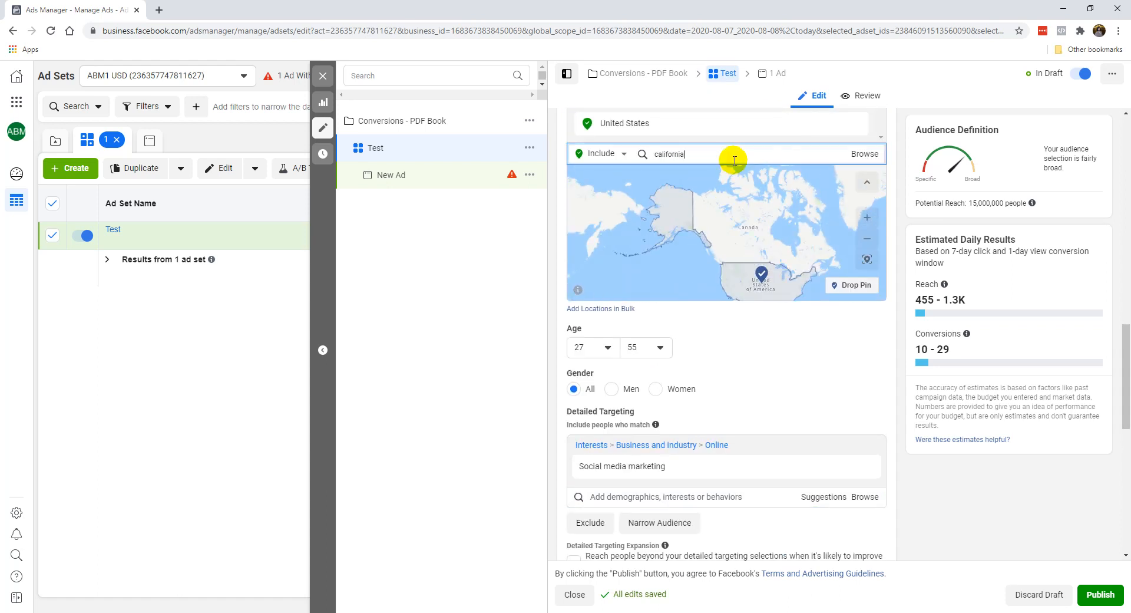
pyautogui.click(736, 171)
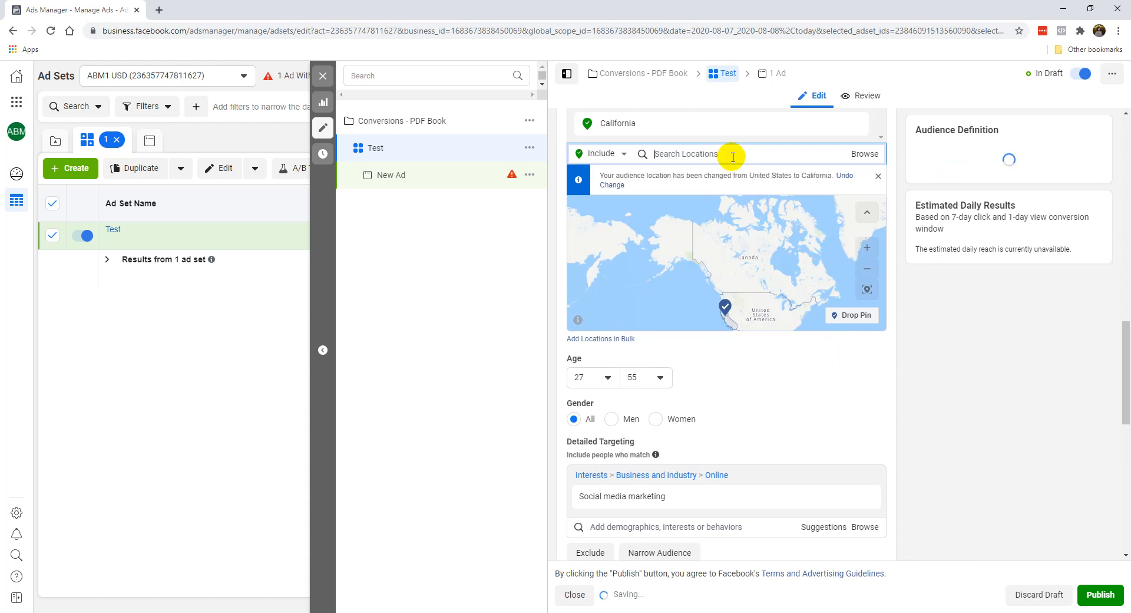
# Step: Try Digital marketing alongside Social media marketing in the detailed targeting, and keep only the Digital marketing interest
pyautogui.scroll(-1, 766, 353)
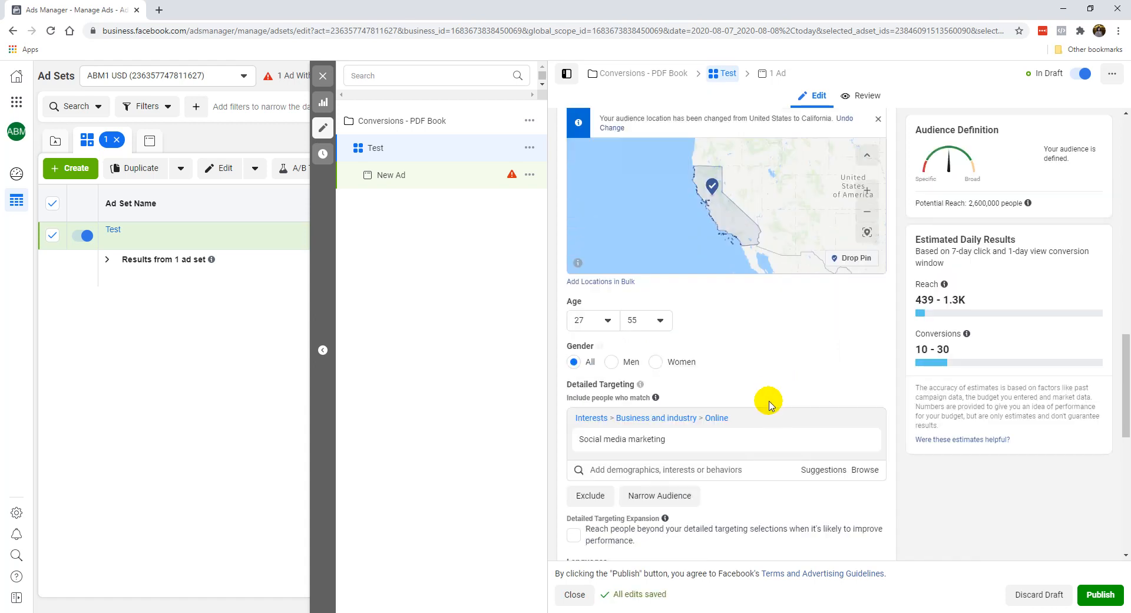
pyautogui.click(811, 465)
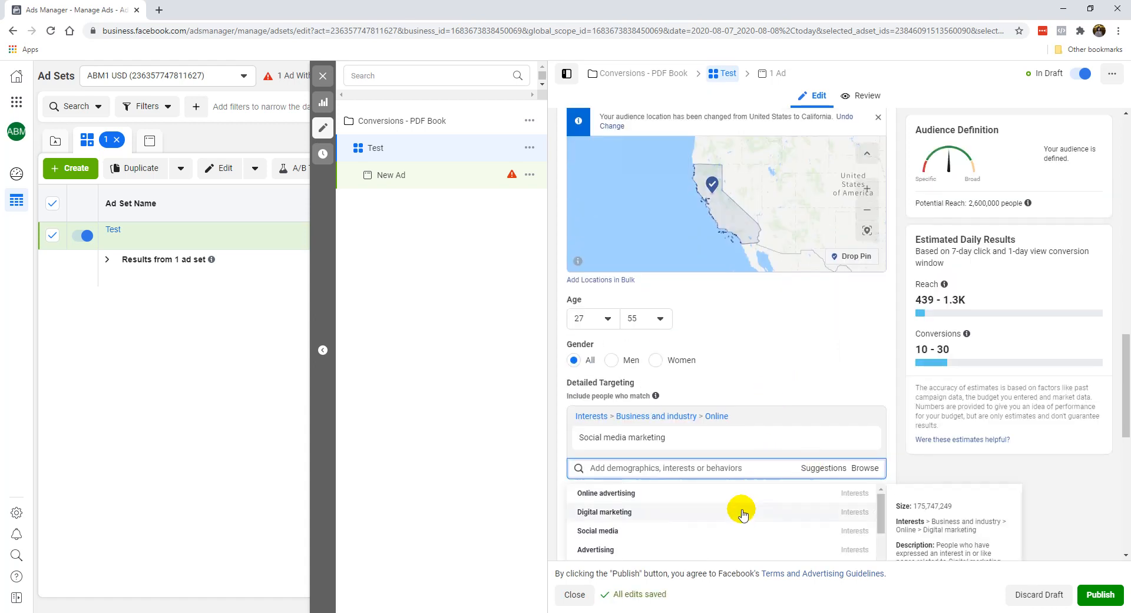
pyautogui.click(760, 511)
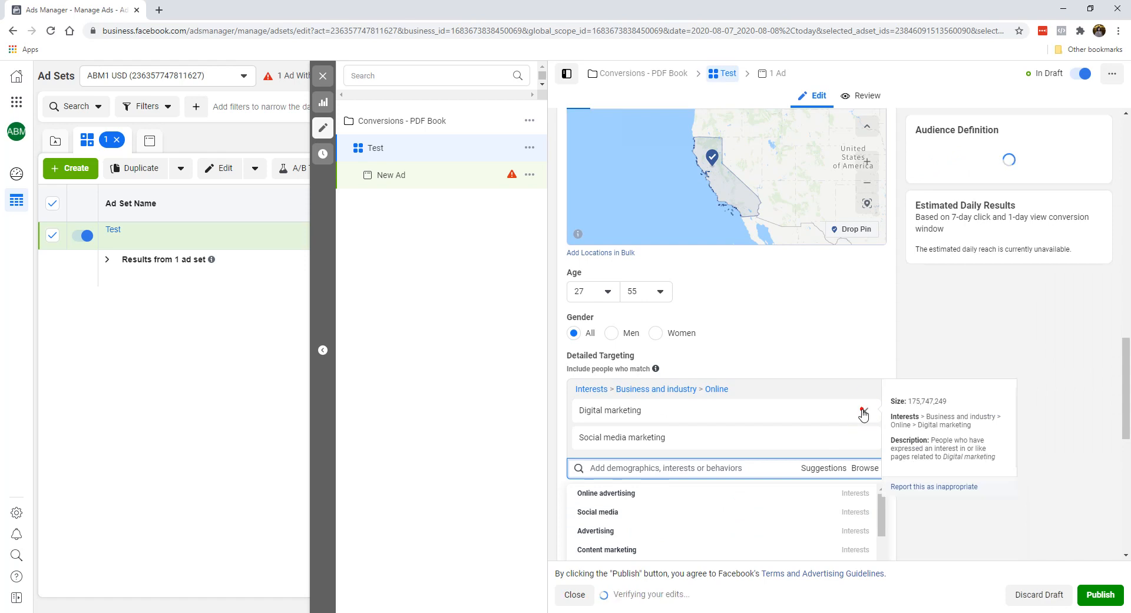
pyautogui.click(861, 409)
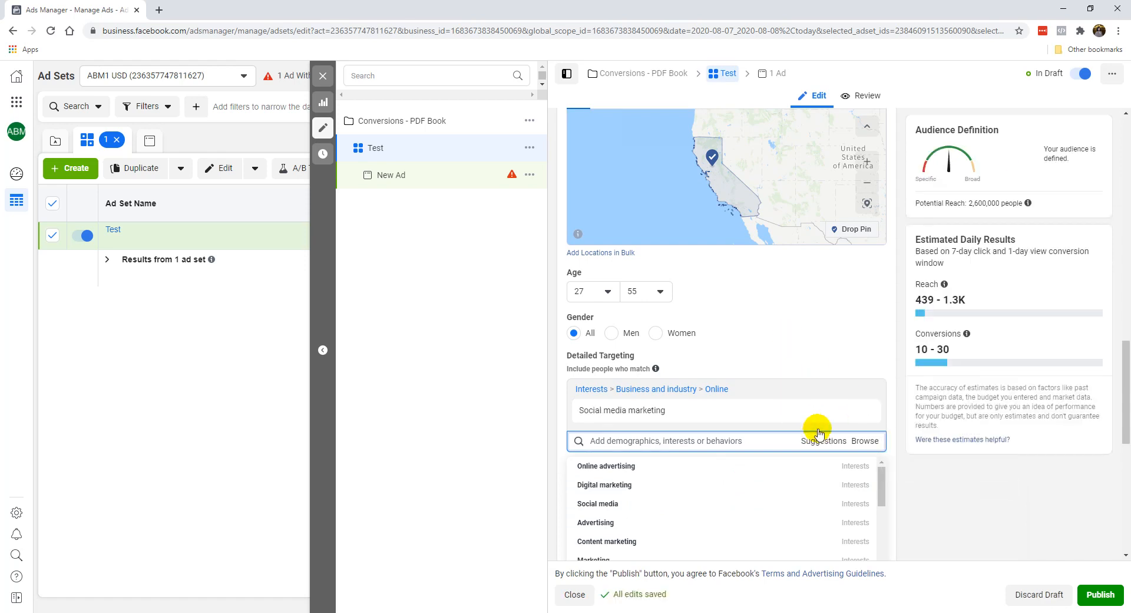
pyautogui.click(747, 486)
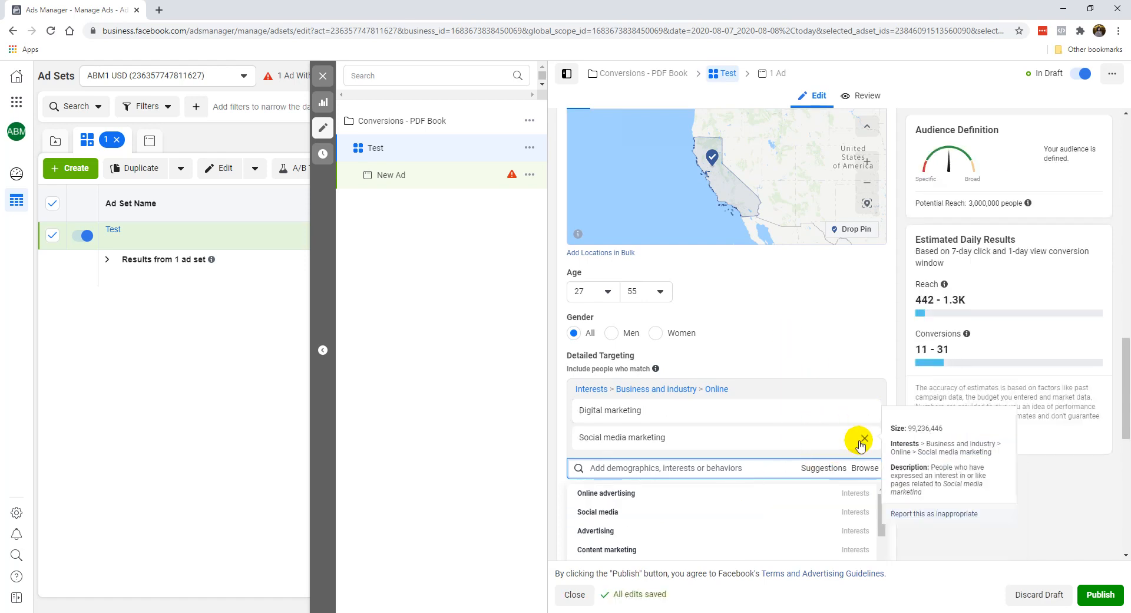
pyautogui.click(864, 437)
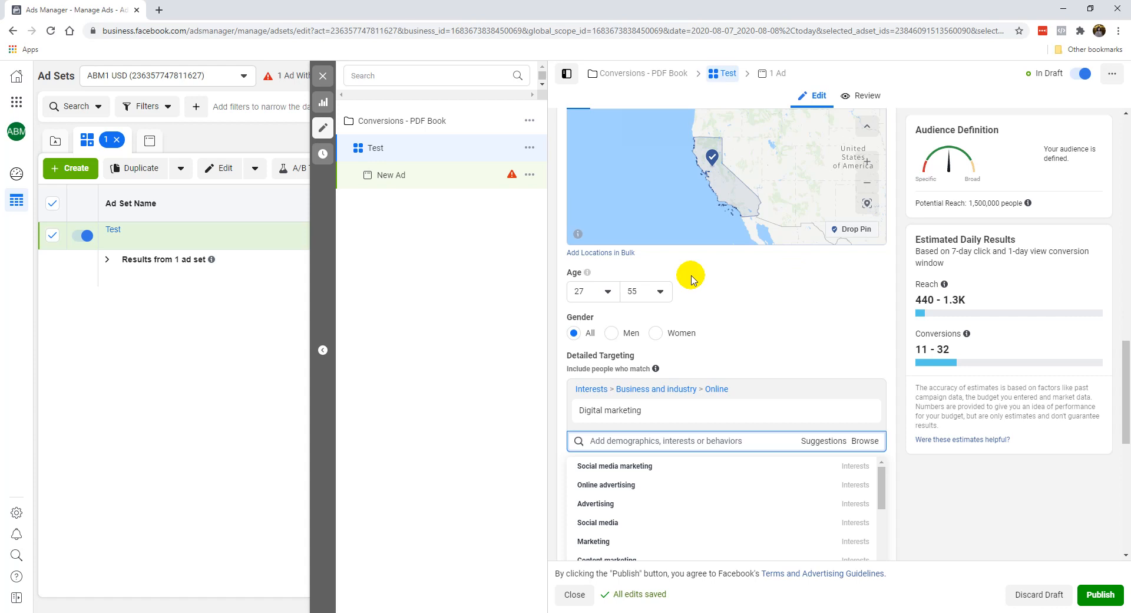
# Step: Set the audience's minimum age to 30
pyautogui.click(643, 292)
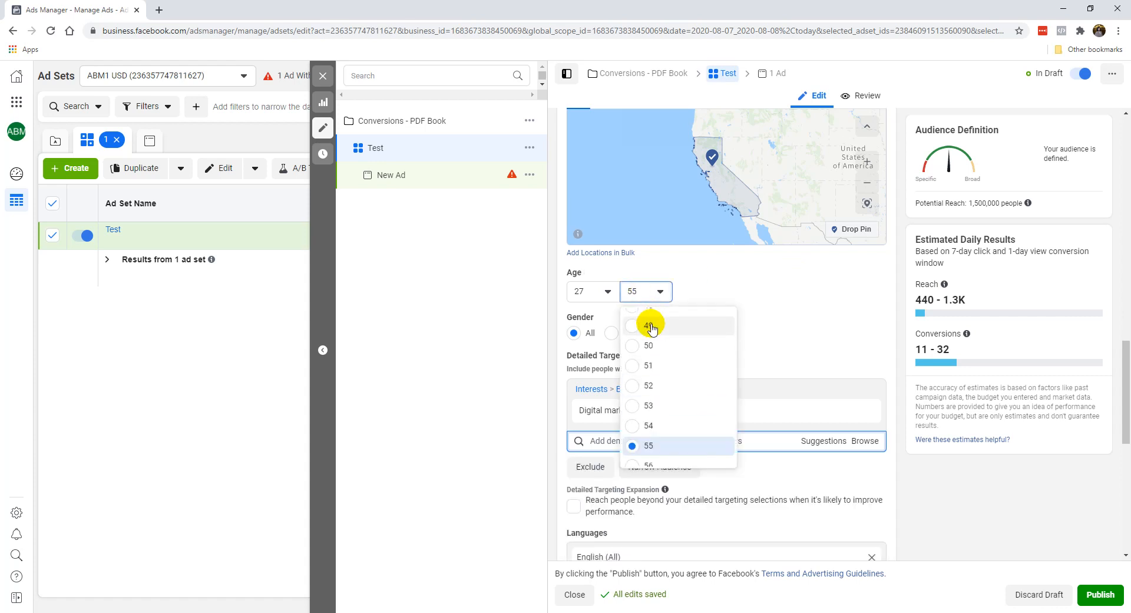
pyautogui.click(594, 291)
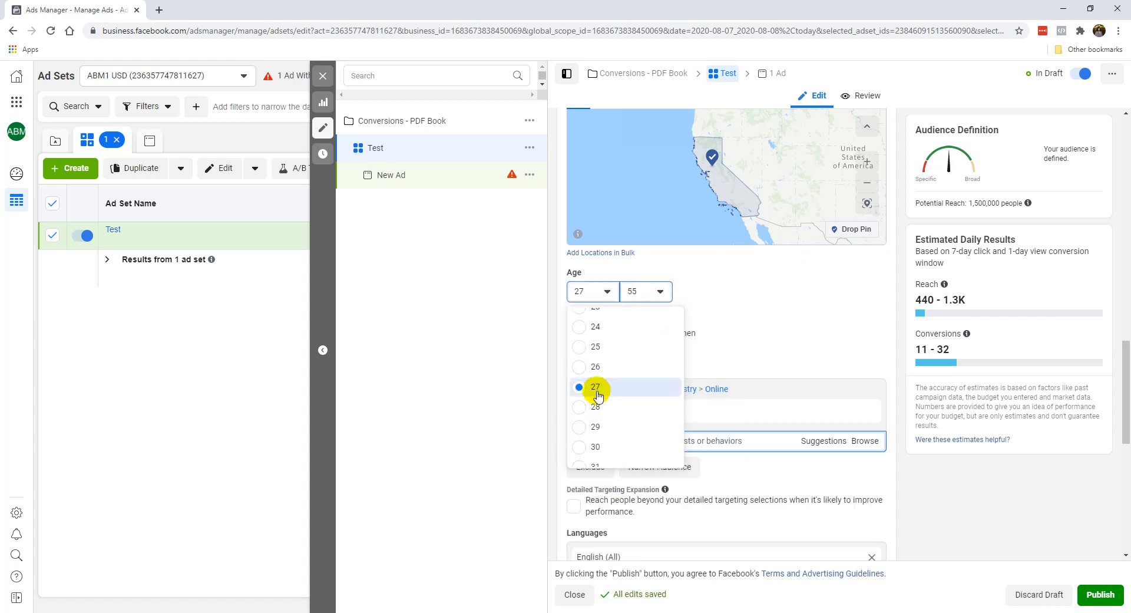
pyautogui.click(601, 447)
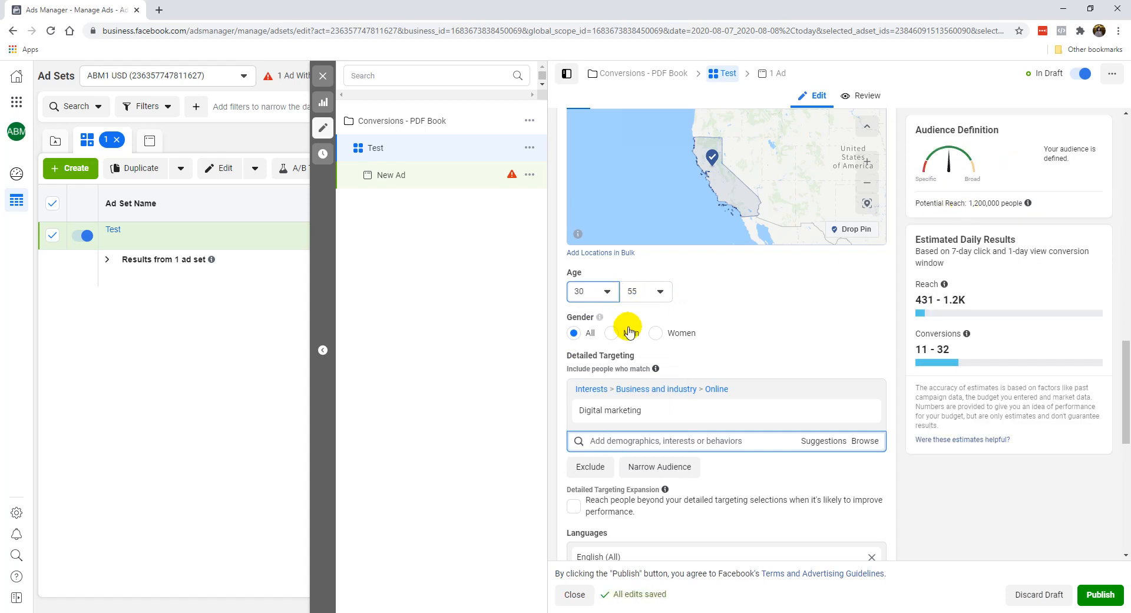
pyautogui.click(521, 363)
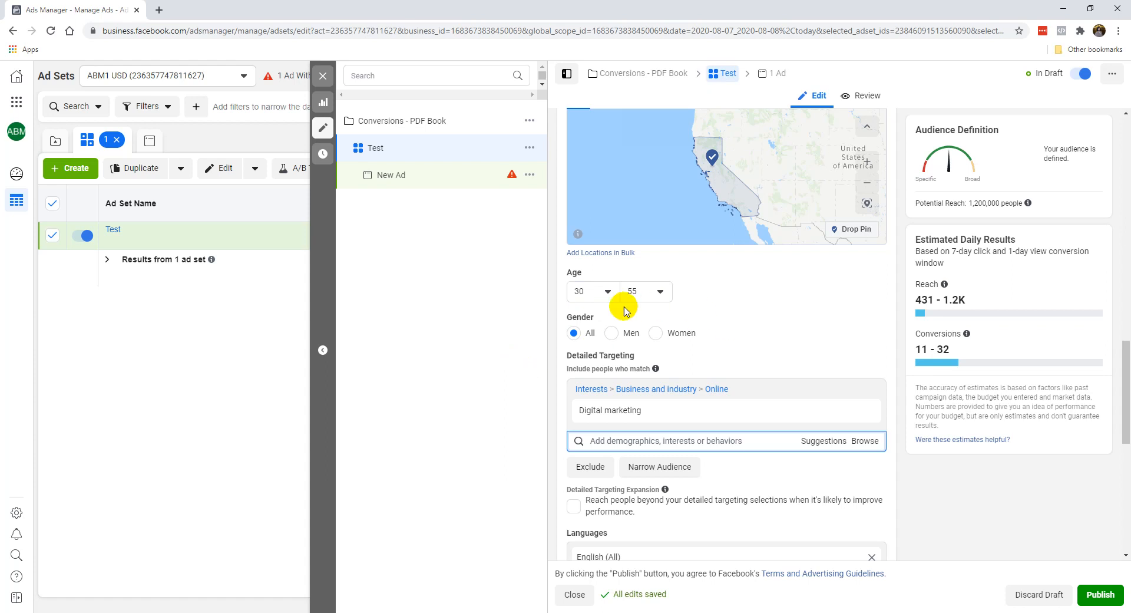
# Step: Review the audience's location, age, gender, interest and language settings against the potential reach and estimated daily results
pyautogui.moveTo(605, 412)
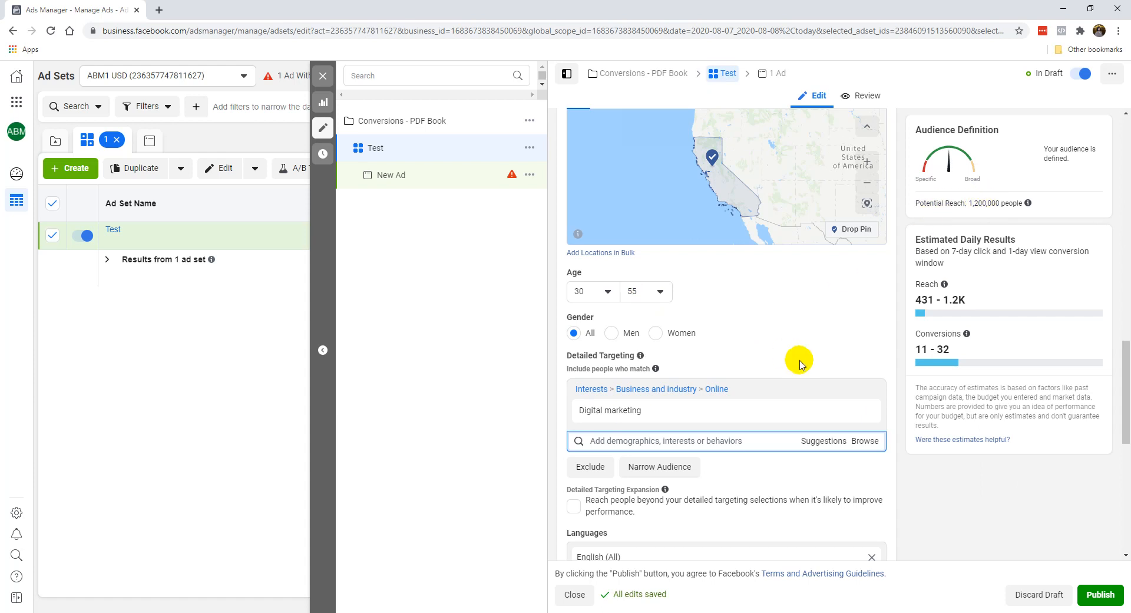
pyautogui.scroll(-2, 743, 448)
pyautogui.scroll(-3, 740, 458)
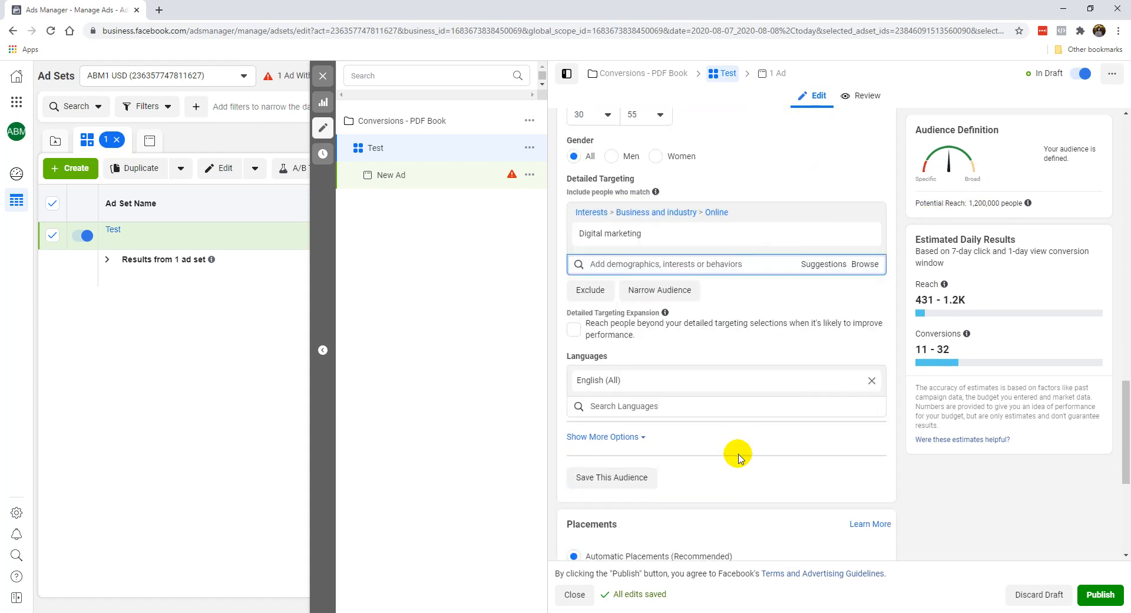
pyautogui.scroll(-2, 736, 412)
pyautogui.scroll(-1, 678, 362)
pyautogui.scroll(1, 692, 295)
pyautogui.scroll(5, 703, 236)
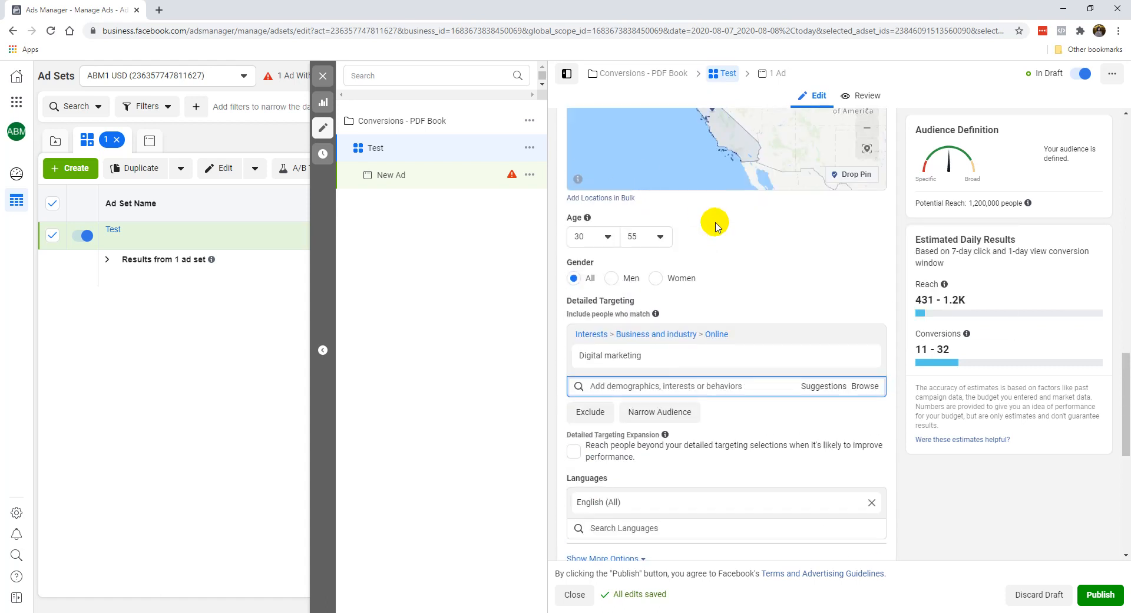
pyautogui.scroll(2, 747, 135)
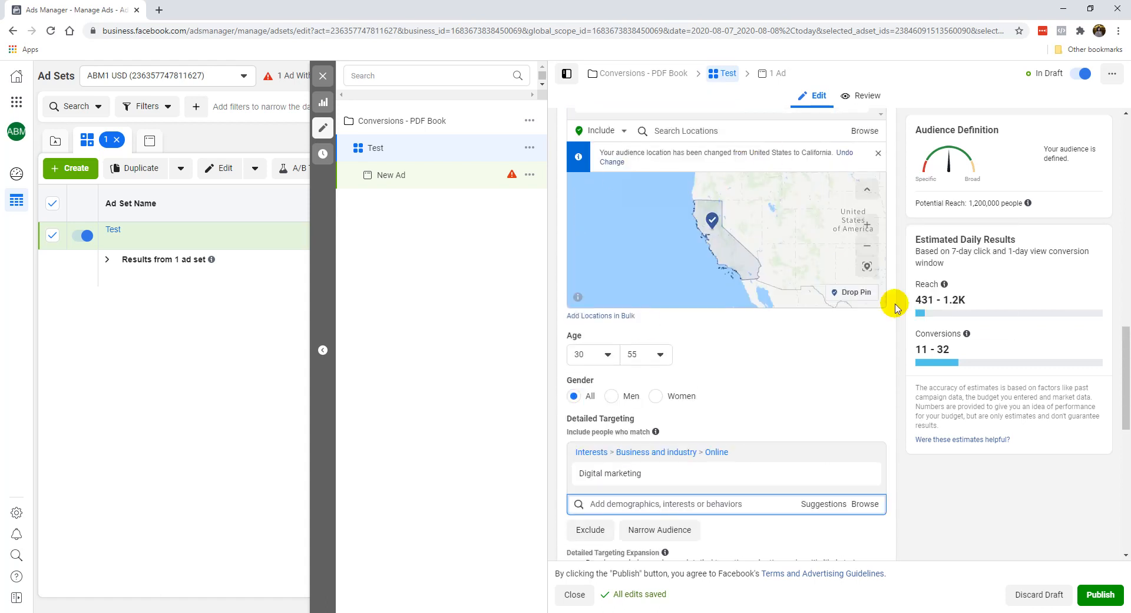
pyautogui.moveTo(641, 418)
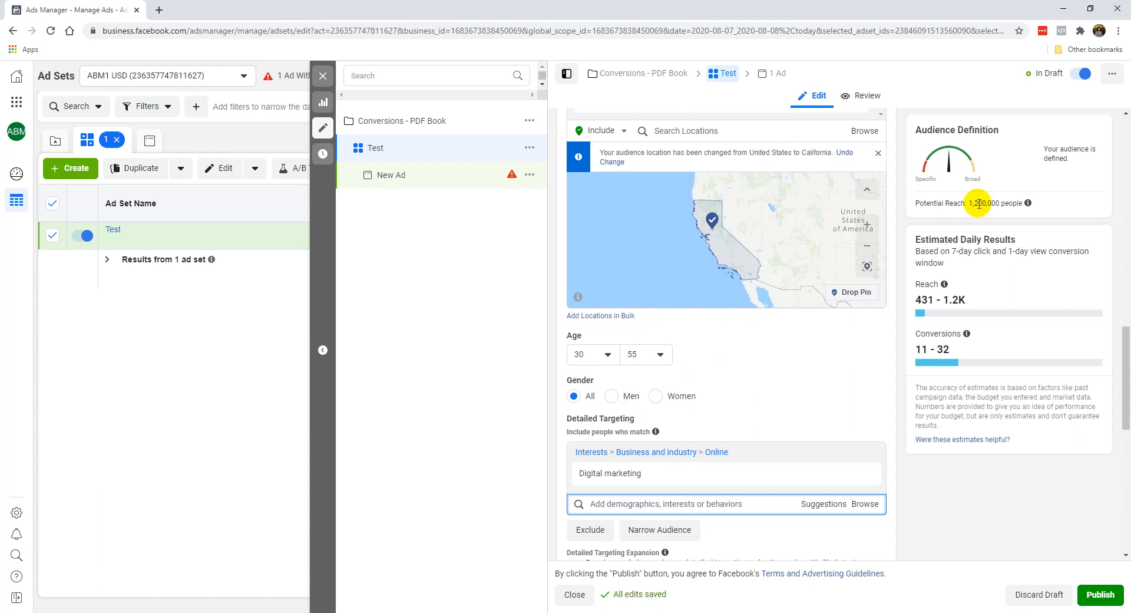
# Step: Change the audience's location from California to the whole United States
pyautogui.scroll(2, 778, 406)
pyautogui.click(787, 246)
pyautogui.write('unite')
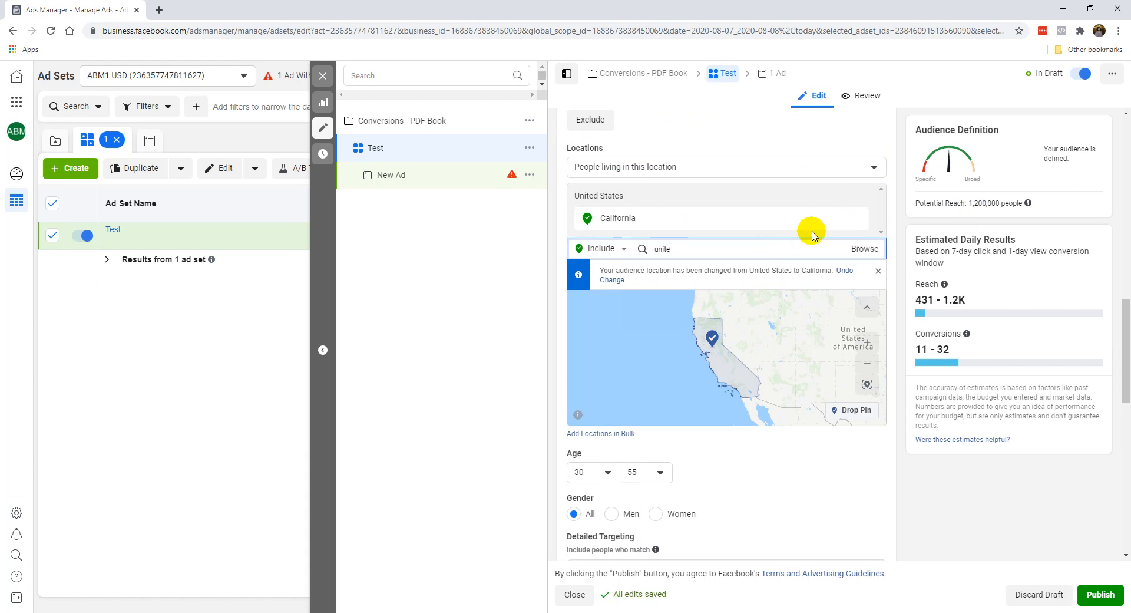
pyautogui.write('d states')
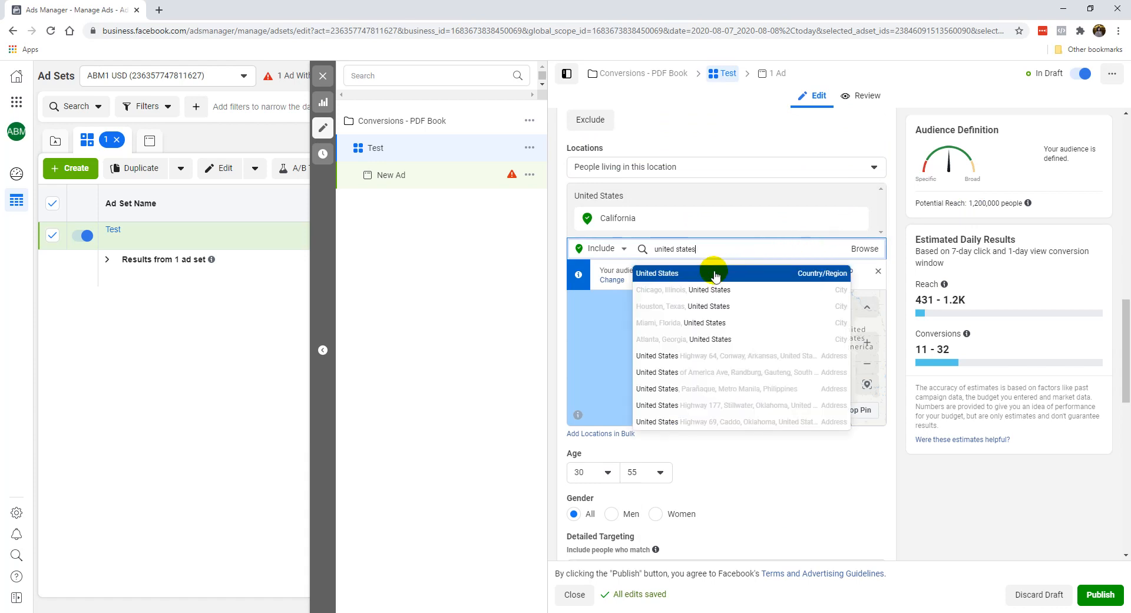
pyautogui.click(714, 269)
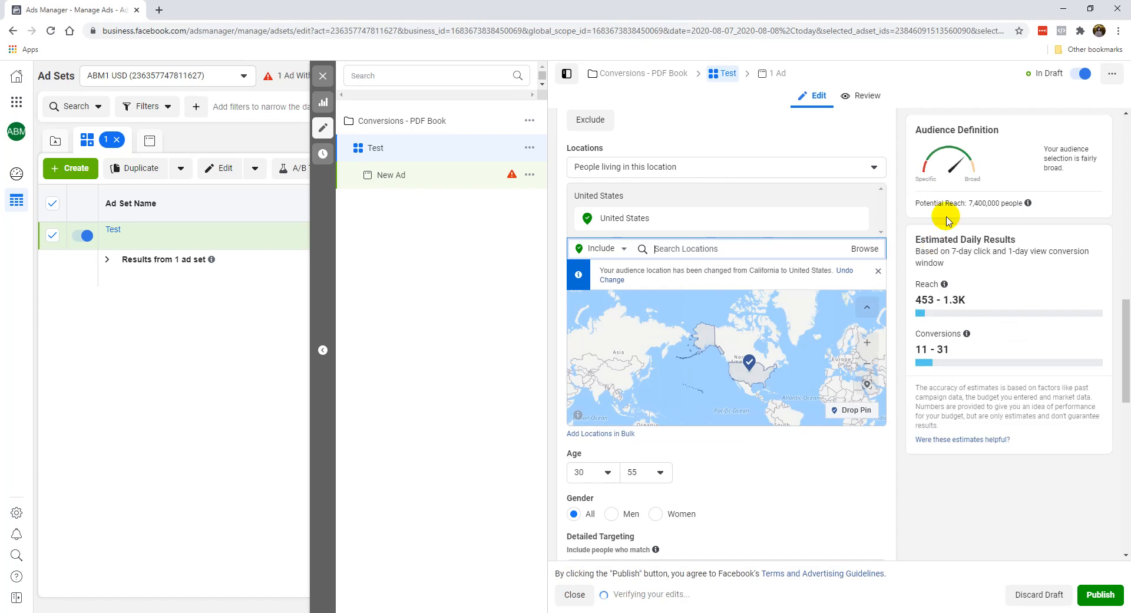
# Step: Replace the Digital marketing interest with Gary Vaynerchuk in the audience's detailed targeting
pyautogui.scroll(-1, 575, 483)
pyautogui.scroll(-2, 592, 423)
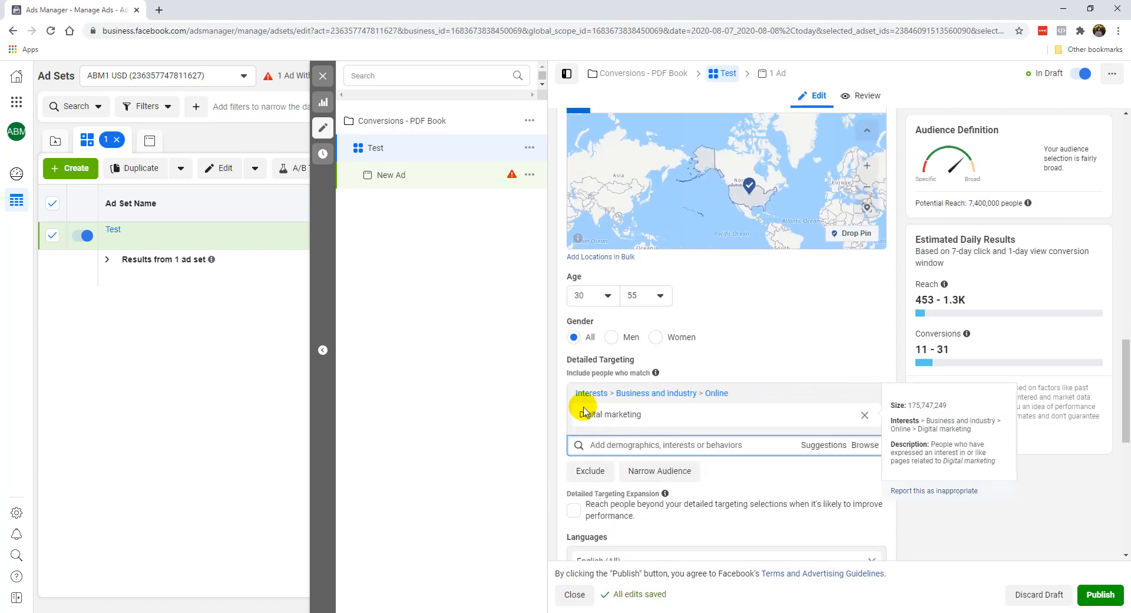
pyautogui.click(760, 446)
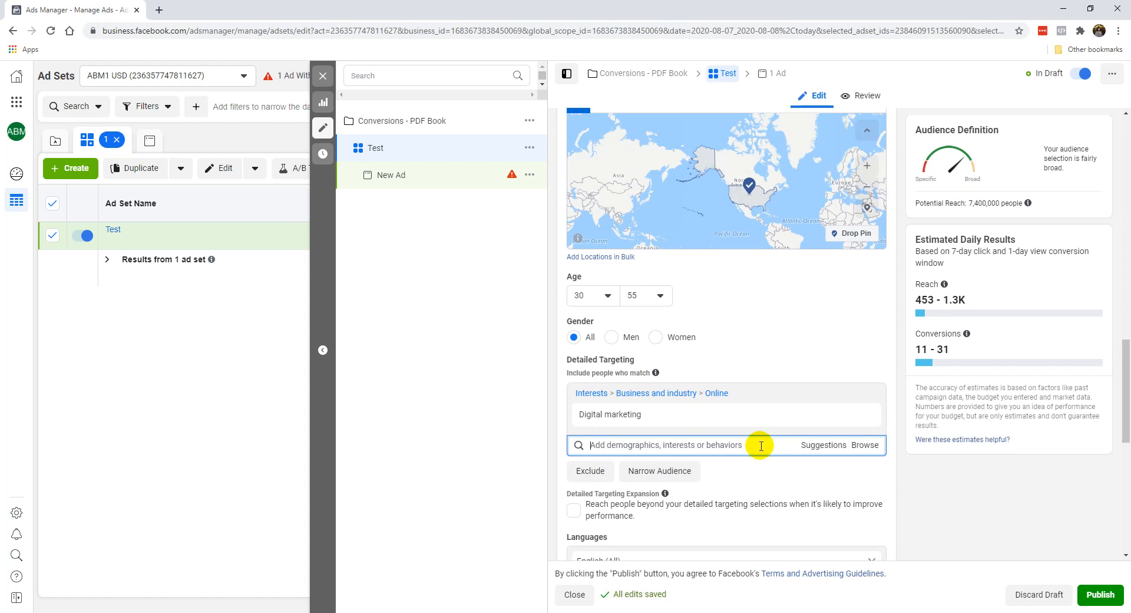
pyautogui.write('gary vaynerchuk')
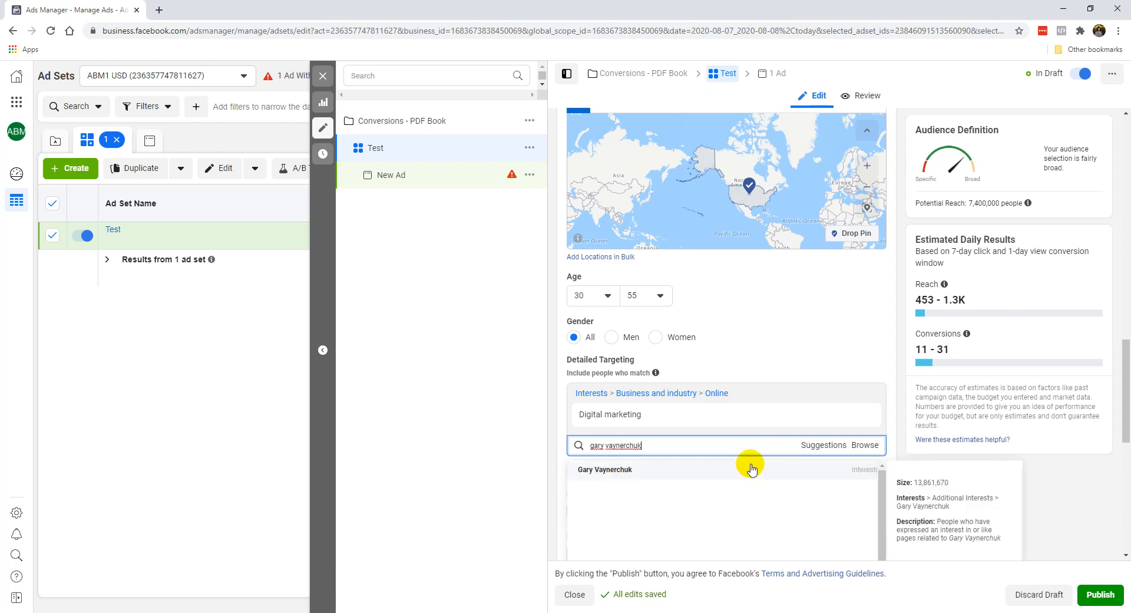
pyautogui.click(748, 465)
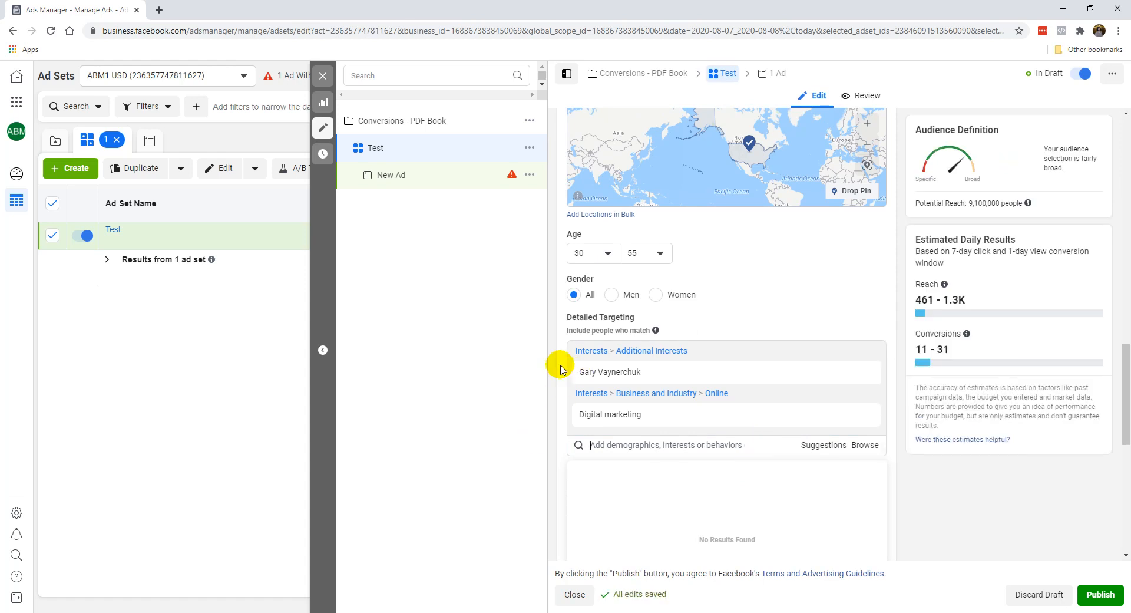
pyautogui.click(865, 397)
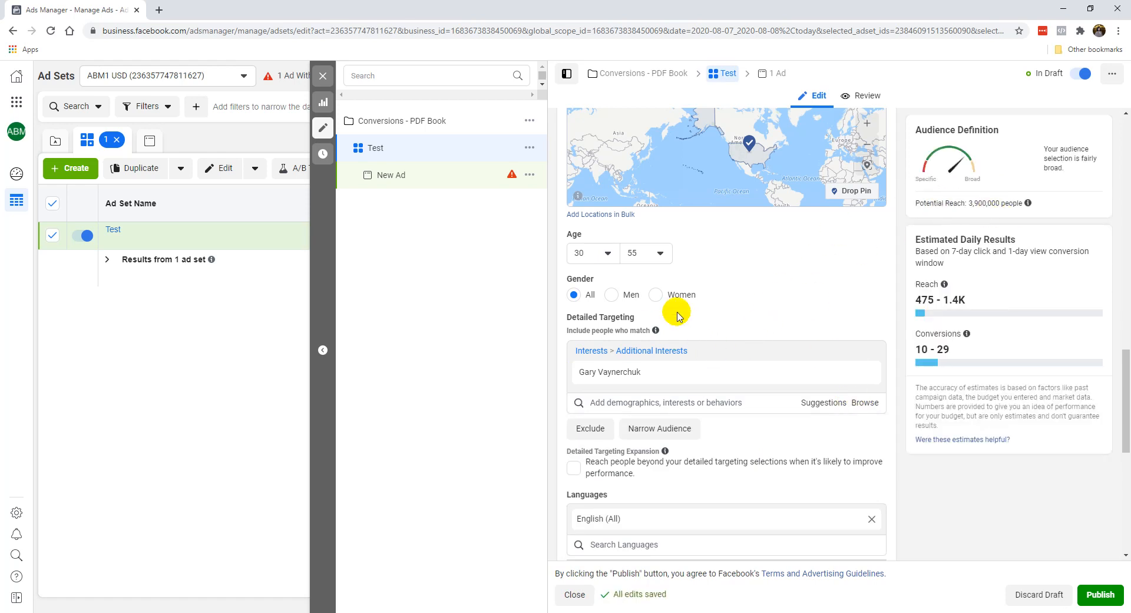
# Step: Add the suggested interest Grant Cardone to the audience's detailed targeting
pyautogui.click(819, 403)
pyautogui.click(740, 431)
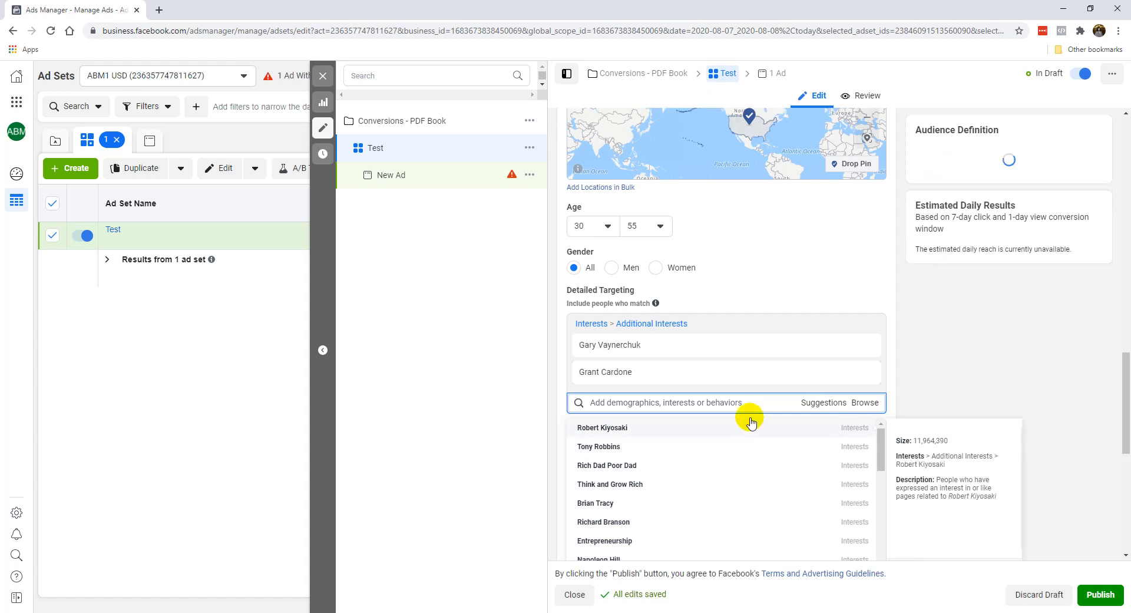
pyautogui.click(816, 296)
pyautogui.scroll(2, 811, 322)
pyautogui.scroll(1, 811, 323)
pyautogui.scroll(-2, 724, 444)
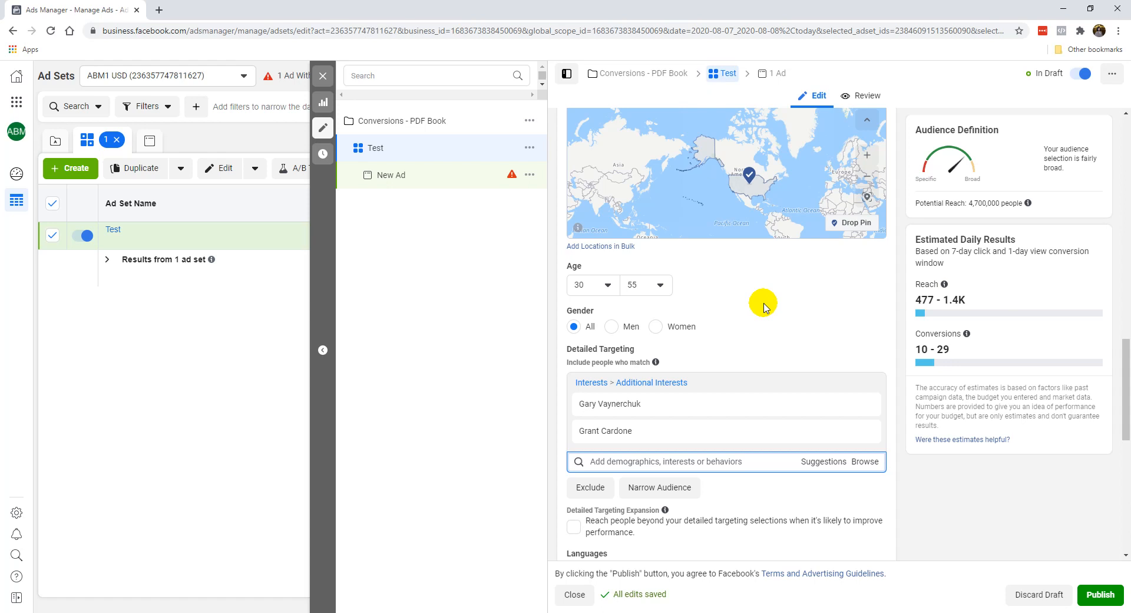
# Step: Add the Email marketing interest to the detailed targeting and remove the Gary Vaynerchuk and Grant Cardone interests
pyautogui.scroll(-2, 760, 330)
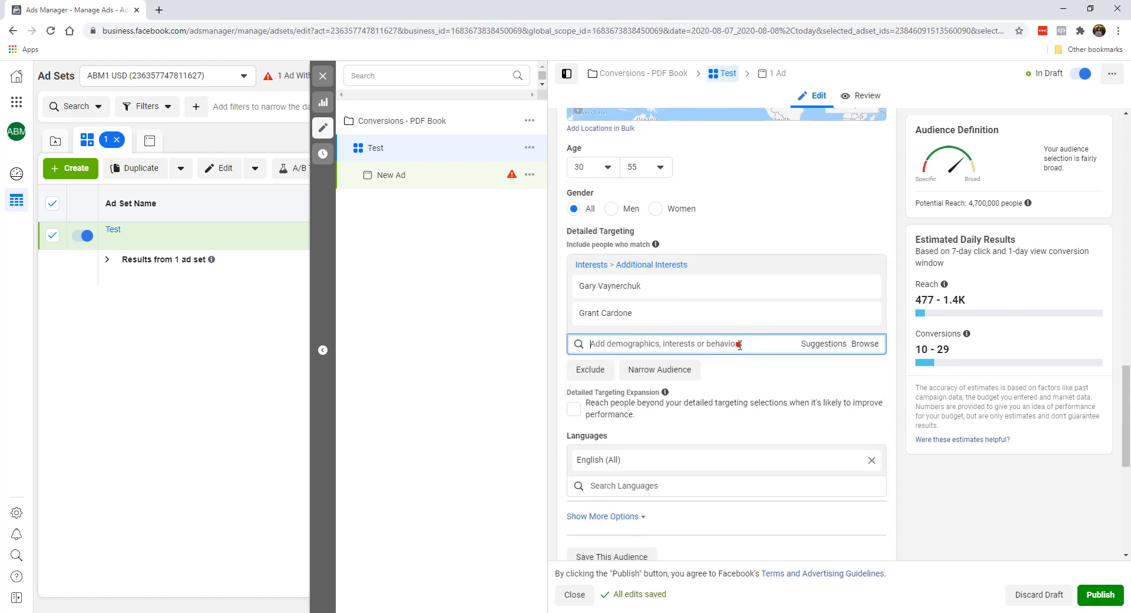
pyautogui.write('email m')
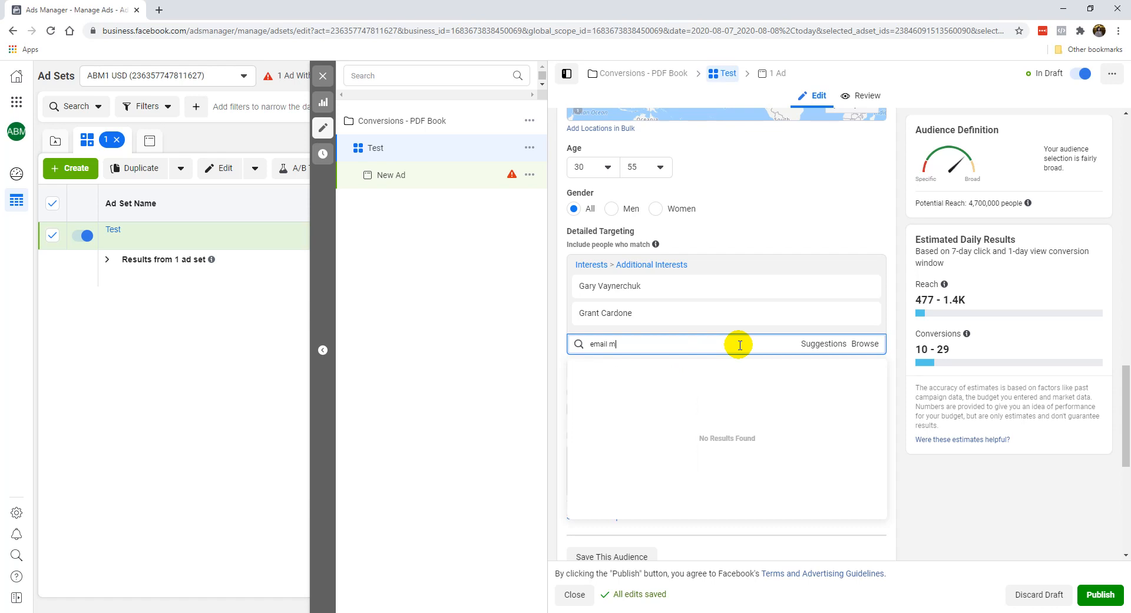
pyautogui.write('arketing')
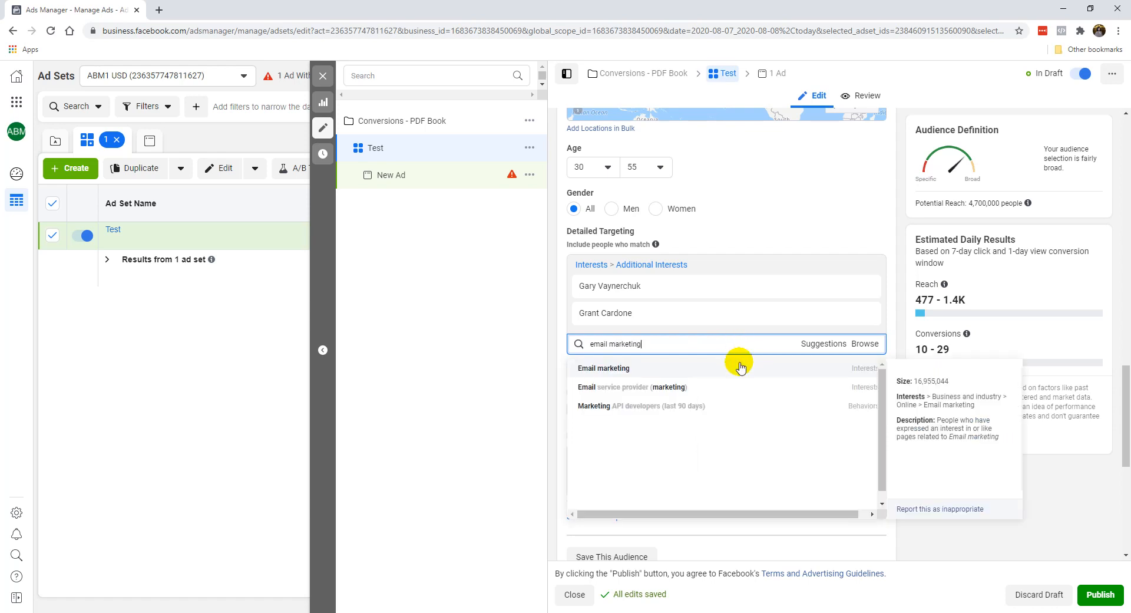
pyautogui.click(740, 367)
pyautogui.click(867, 244)
pyautogui.click(867, 244)
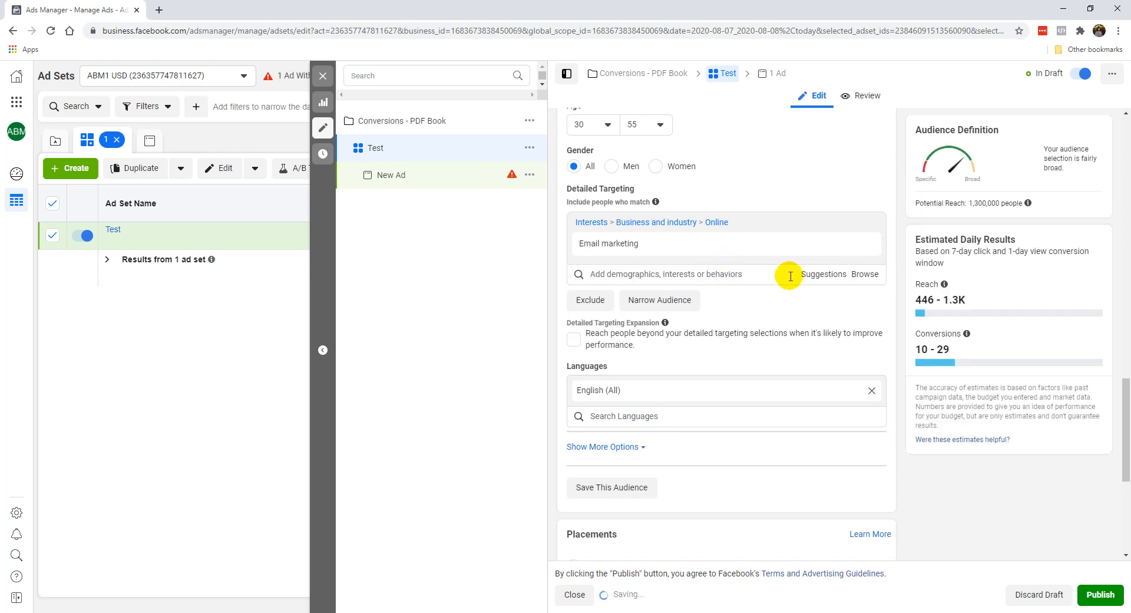
# Step: Switch the ad set to Manual Placements and exclude the Audience Network platform
pyautogui.scroll(1, 749, 295)
pyautogui.scroll(2, 749, 289)
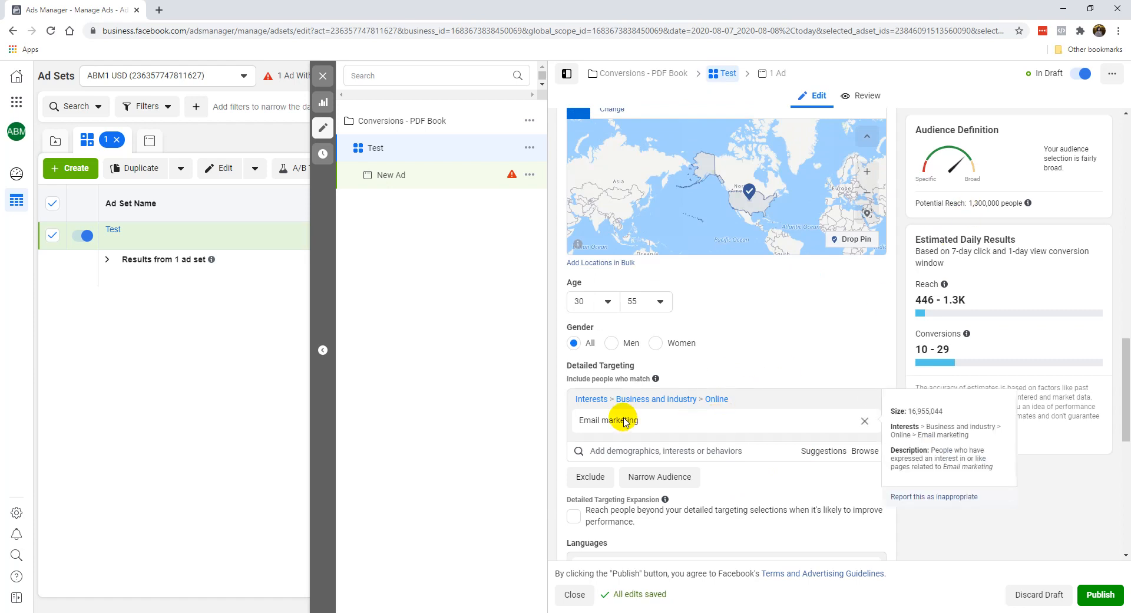
pyautogui.scroll(1, 720, 294)
pyautogui.scroll(-2, 751, 394)
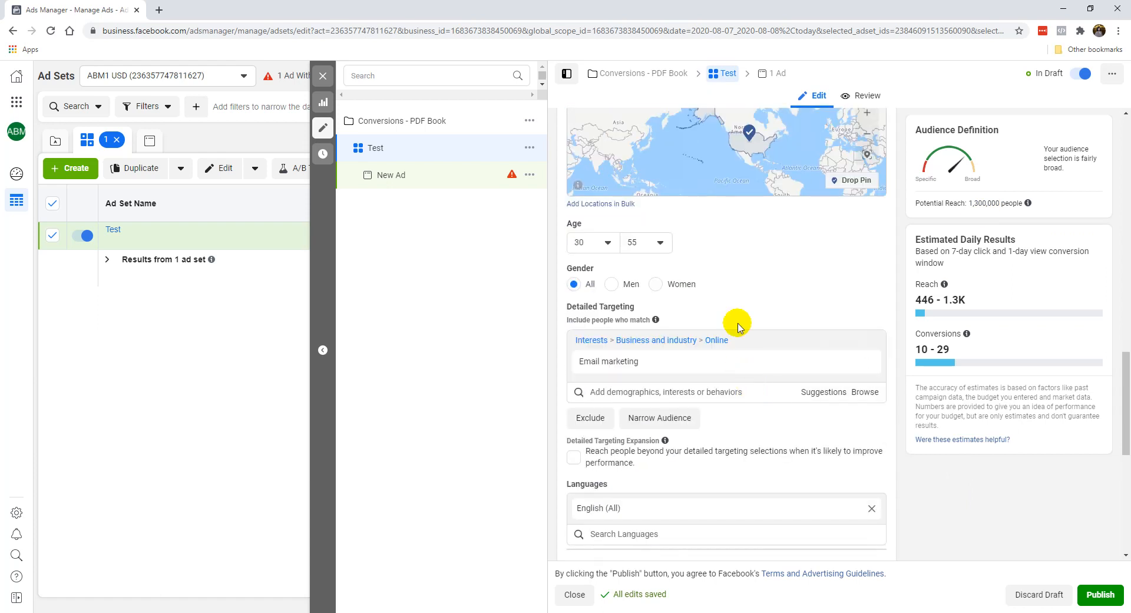
pyautogui.scroll(-1, 737, 322)
pyautogui.scroll(-5, 682, 384)
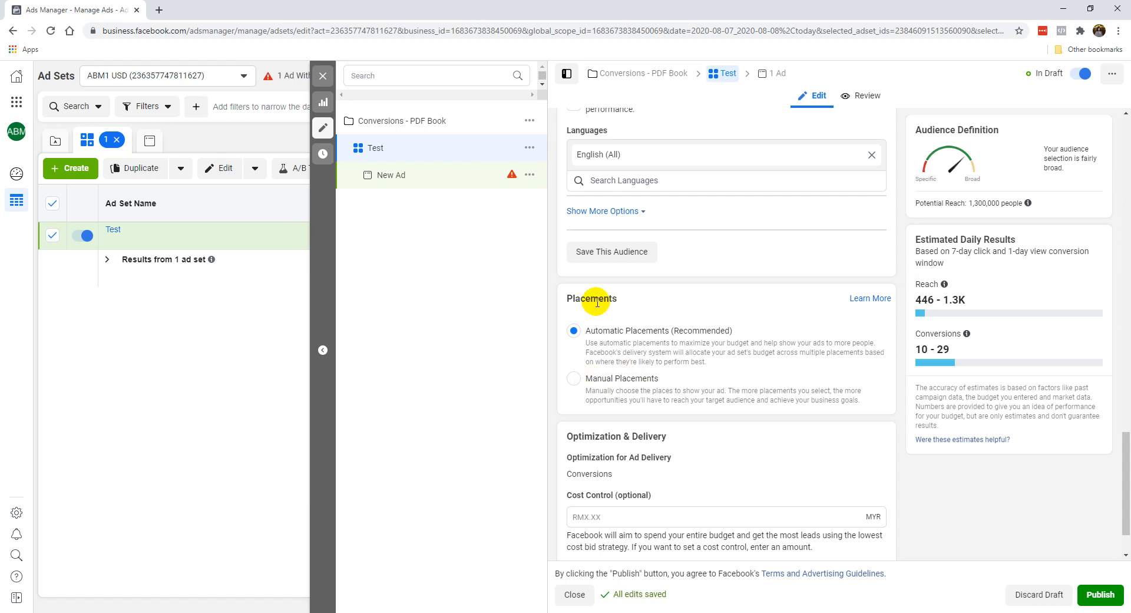
pyautogui.click(572, 382)
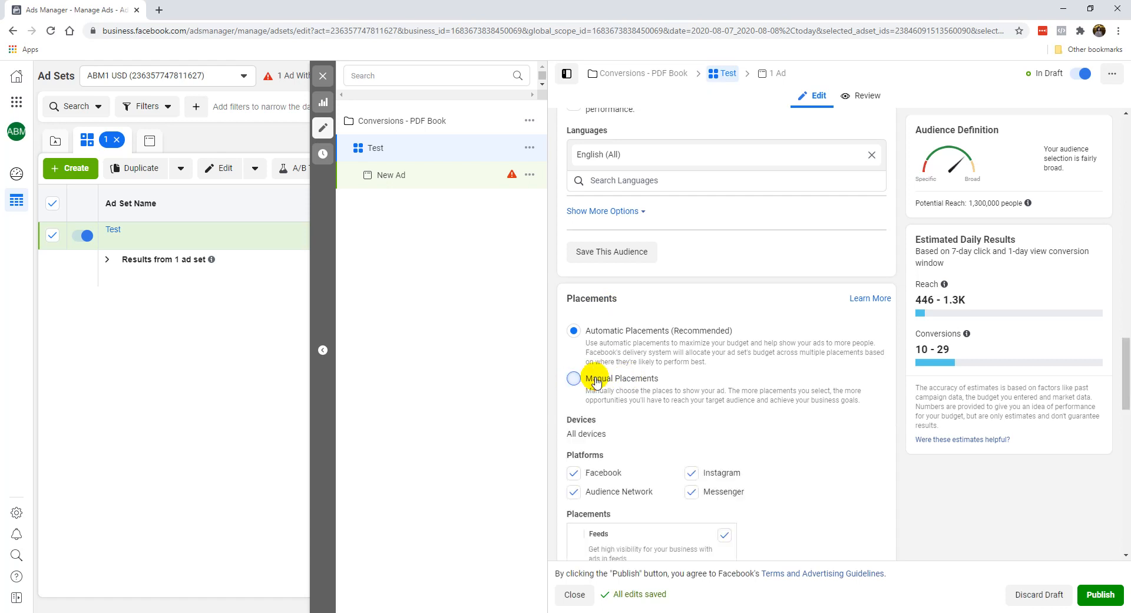
pyautogui.scroll(-1, 627, 377)
pyautogui.scroll(-1, 628, 379)
pyautogui.click(573, 457)
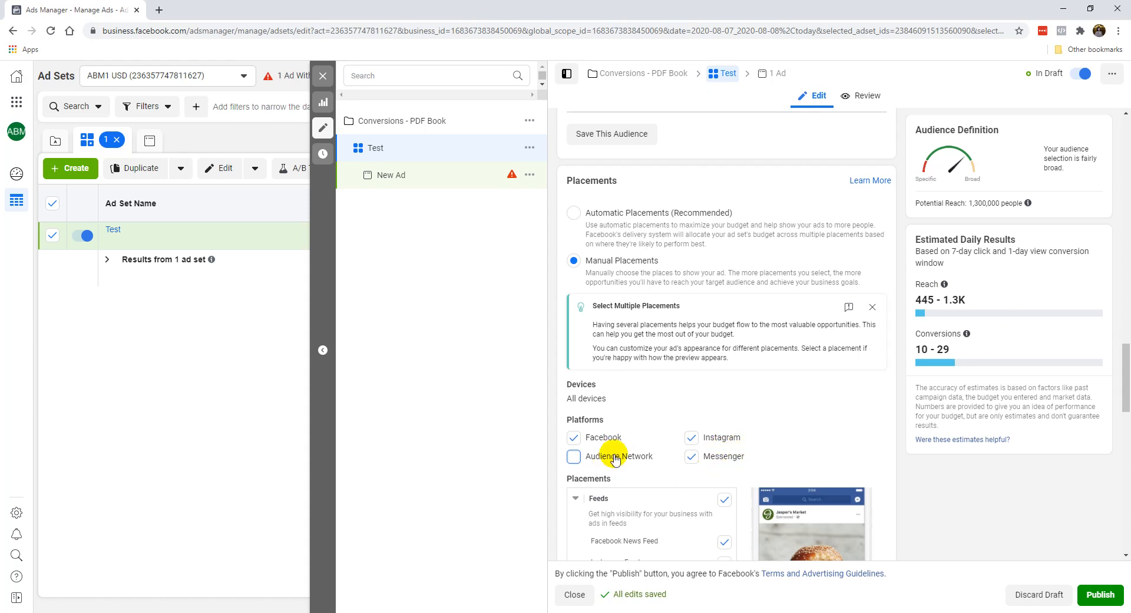
pyautogui.scroll(-2, 615, 459)
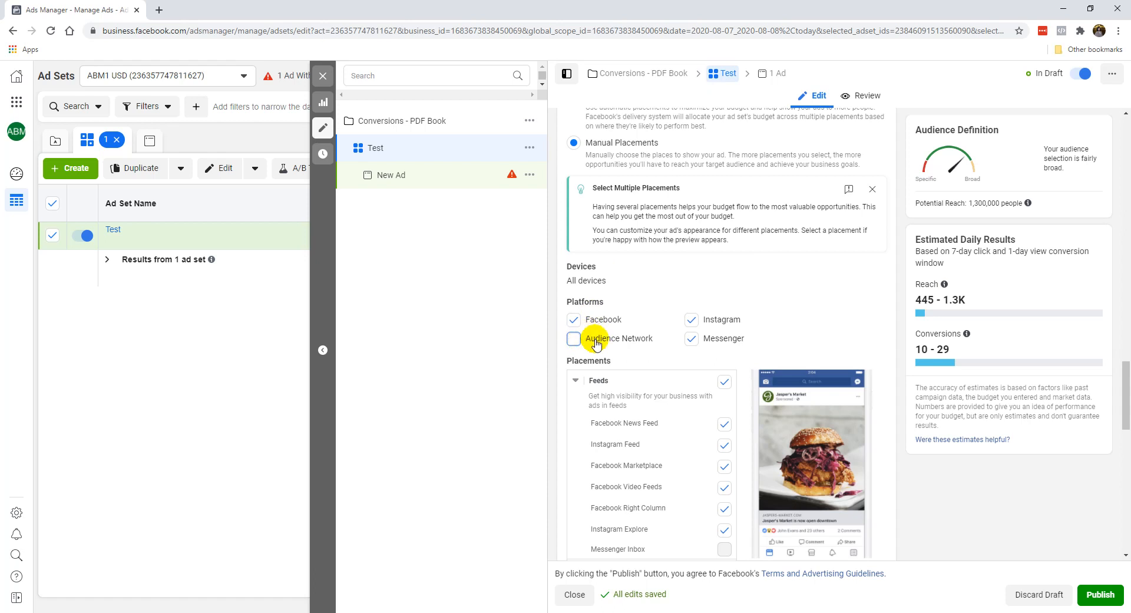
# Step: Expand the additional Optimization & Delivery options and examine the conversion window, charging and delivery type settings
pyautogui.scroll(-4, 820, 295)
pyautogui.scroll(-10, 830, 406)
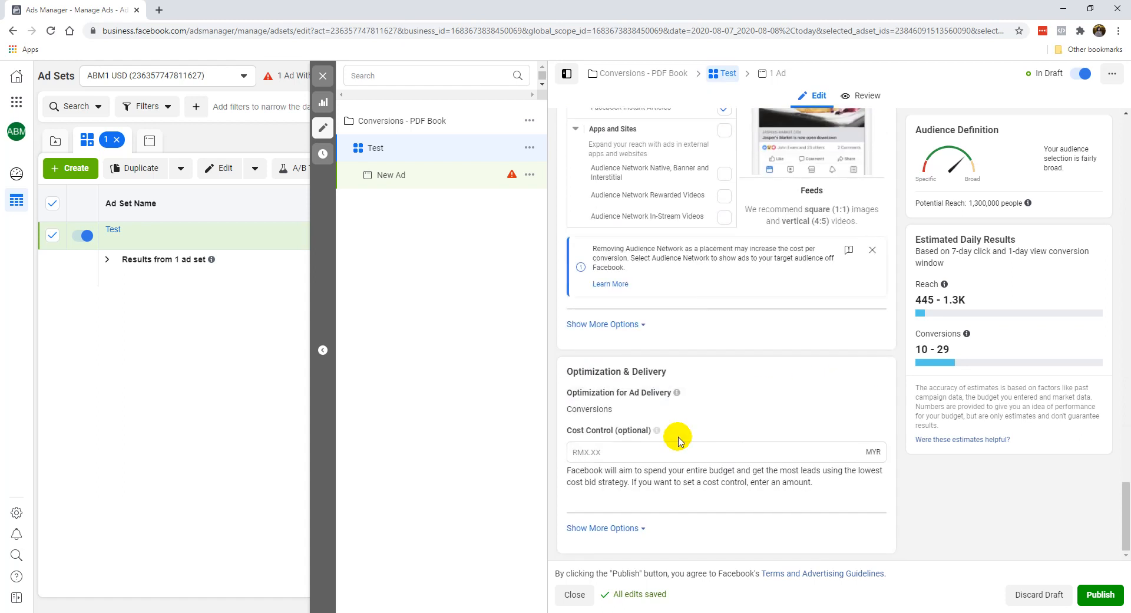
pyautogui.click(614, 529)
pyautogui.scroll(-2, 682, 450)
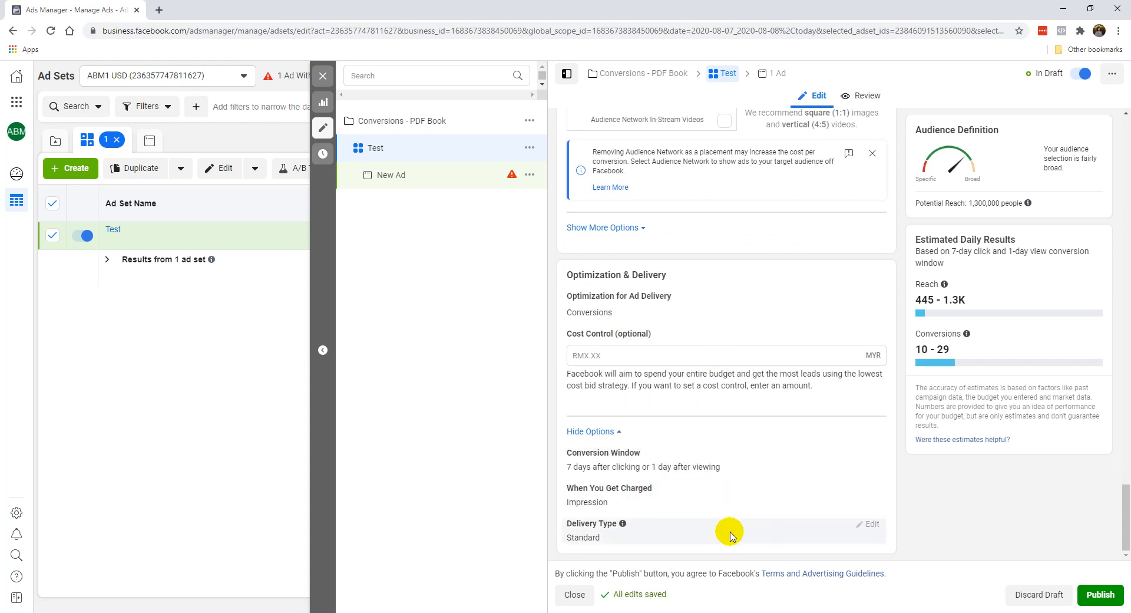
# Step: Rename the ad set as FB IG USA 30-55 MF Email Marketing
pyautogui.scroll(1, 751, 407)
pyautogui.scroll(20, 751, 408)
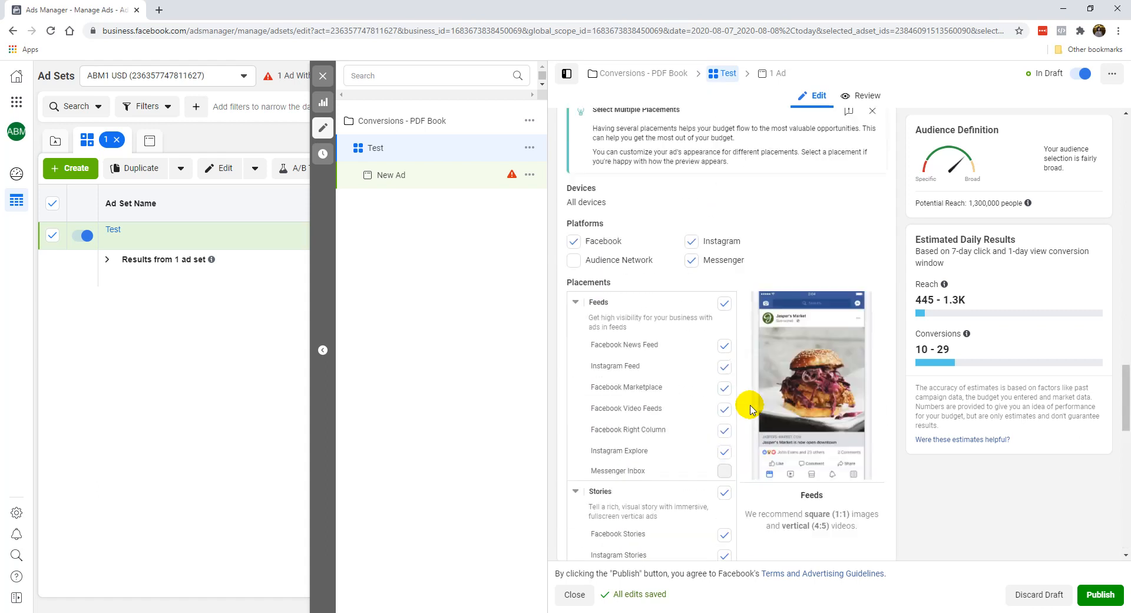
pyautogui.scroll(5, 823, 289)
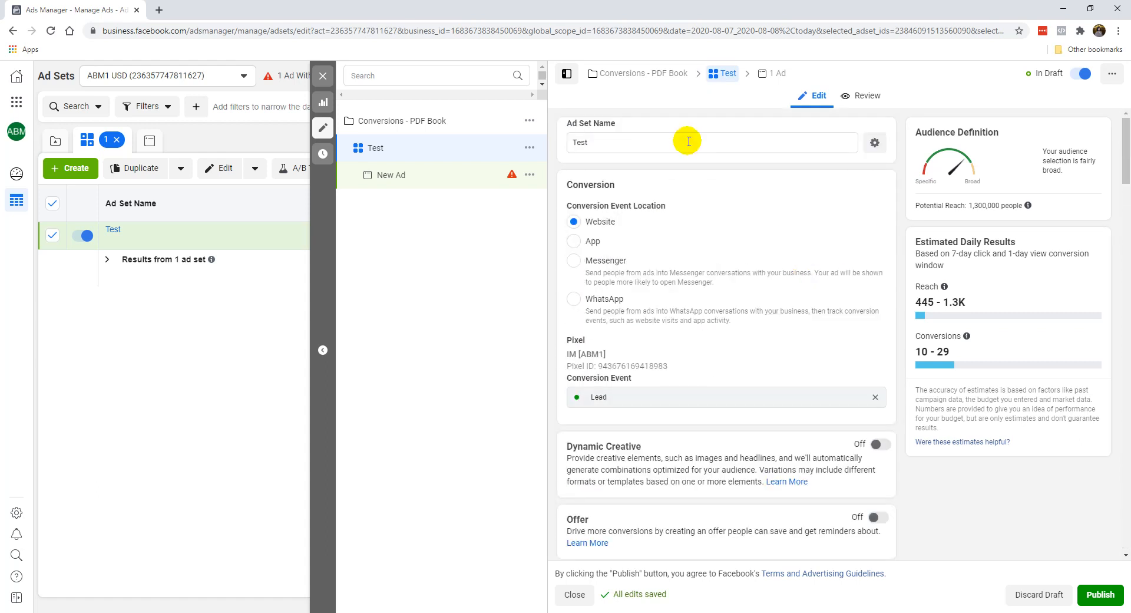
pyautogui.tripleClick(611, 141)
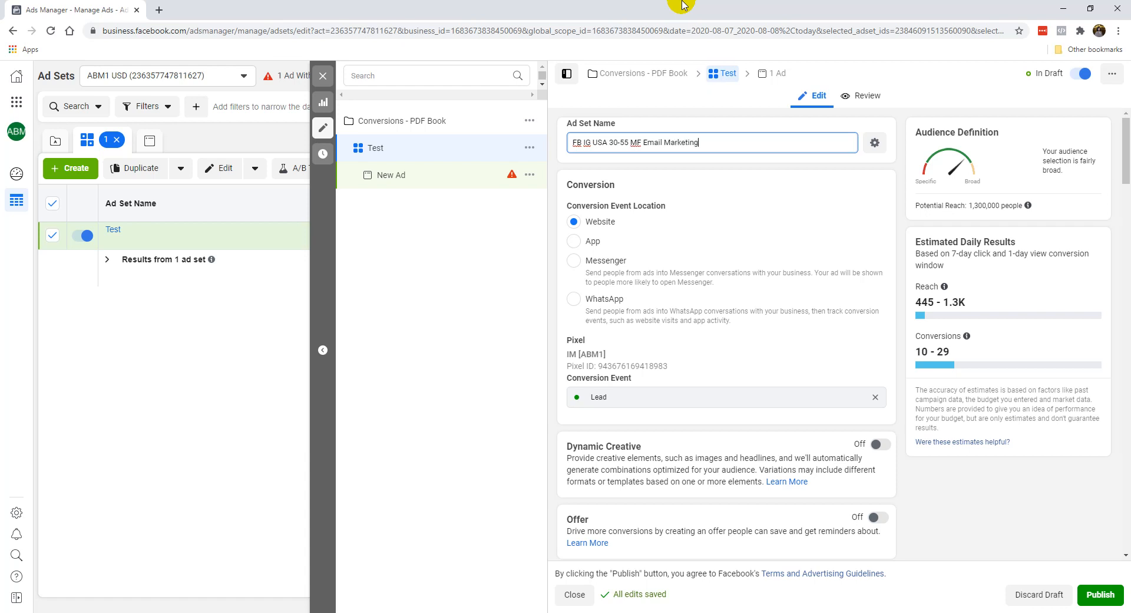
pyautogui.click(644, 143)
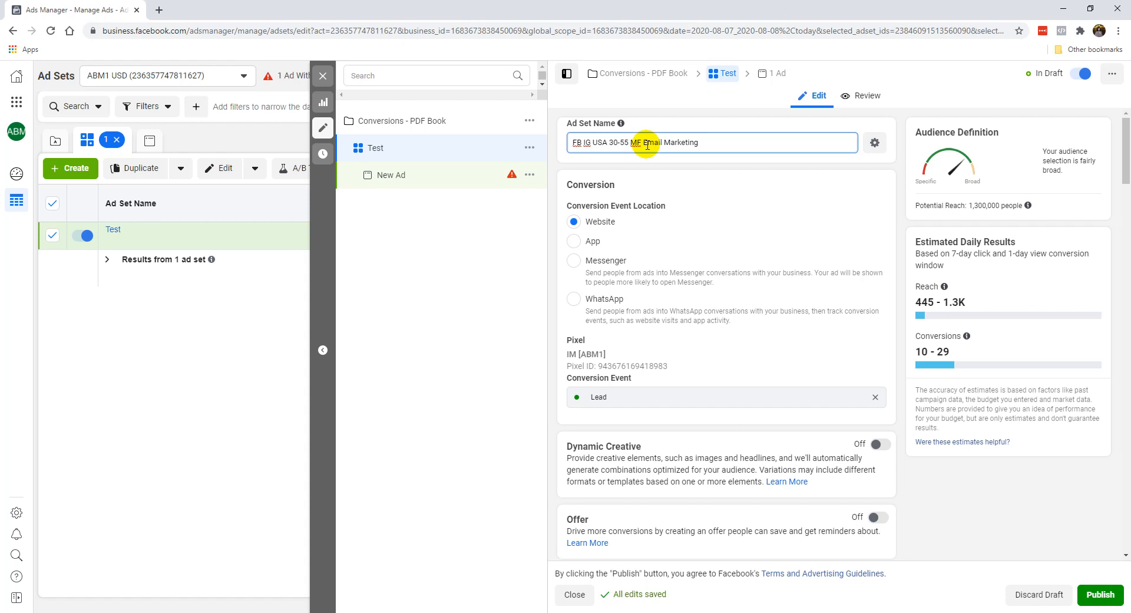
pyautogui.click(705, 179)
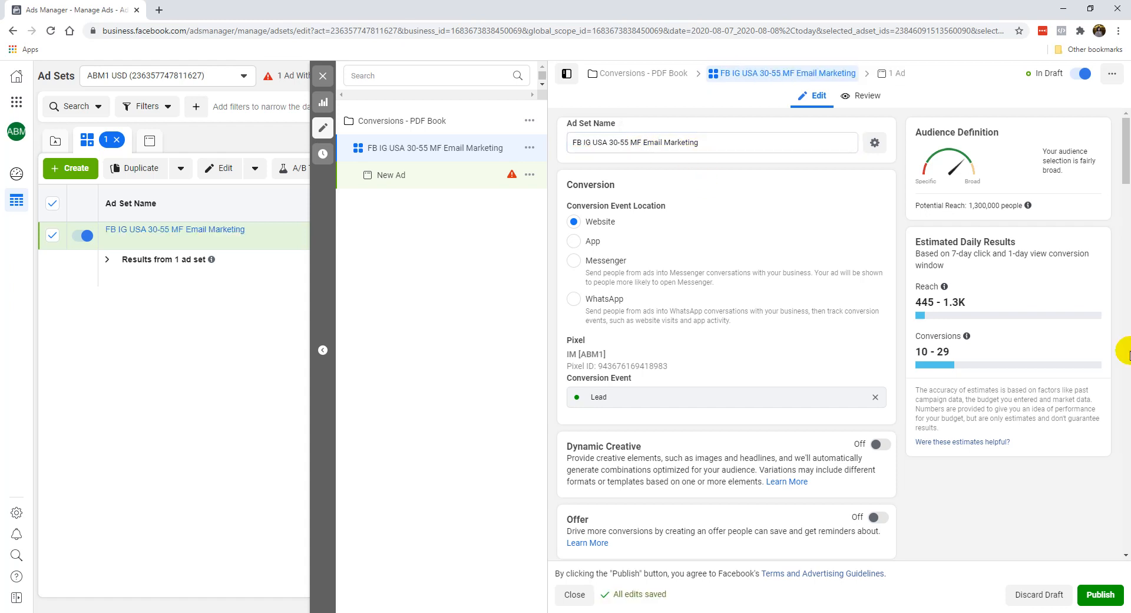
# Step: Publish the ad set, dismiss the publishing notice, and look over its budget, audience and delivery settings
pyautogui.click(1104, 593)
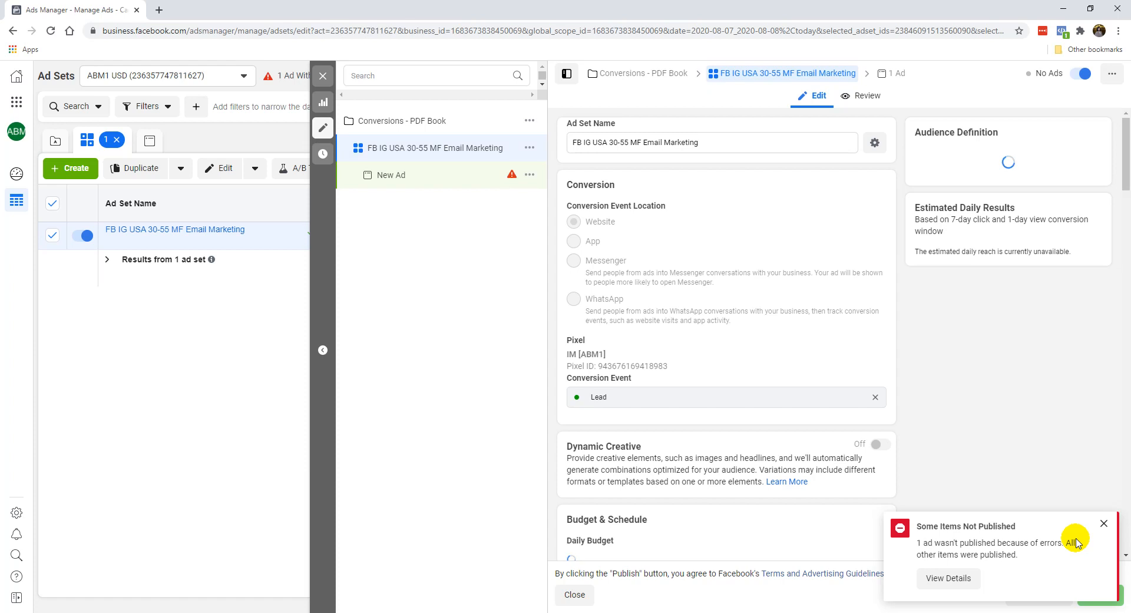
pyautogui.click(1105, 526)
pyautogui.scroll(-15, 953, 494)
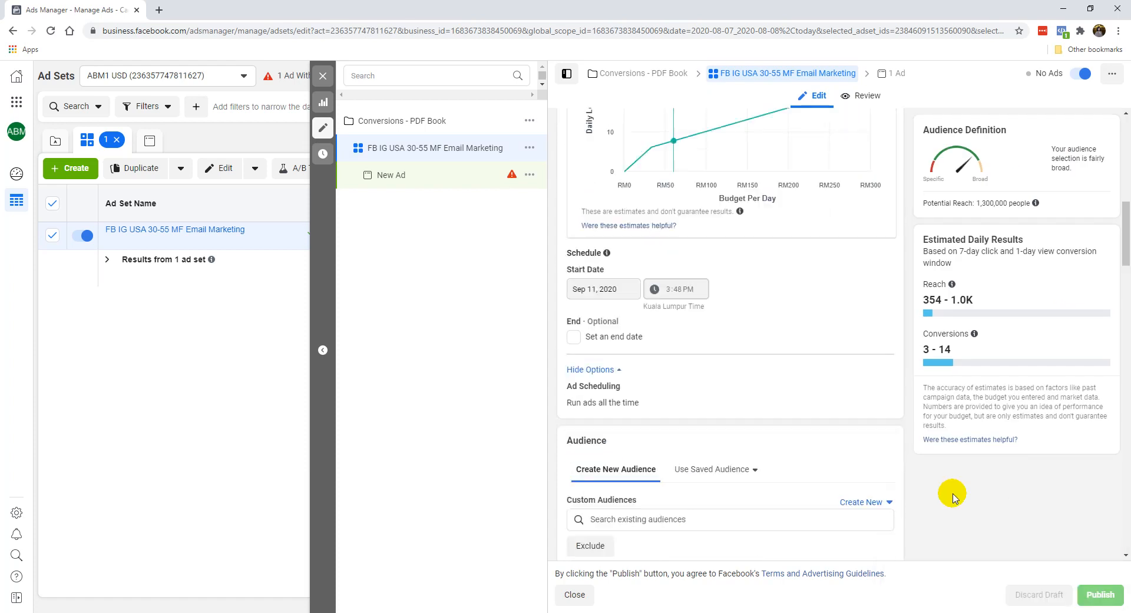
pyautogui.scroll(-10, 952, 493)
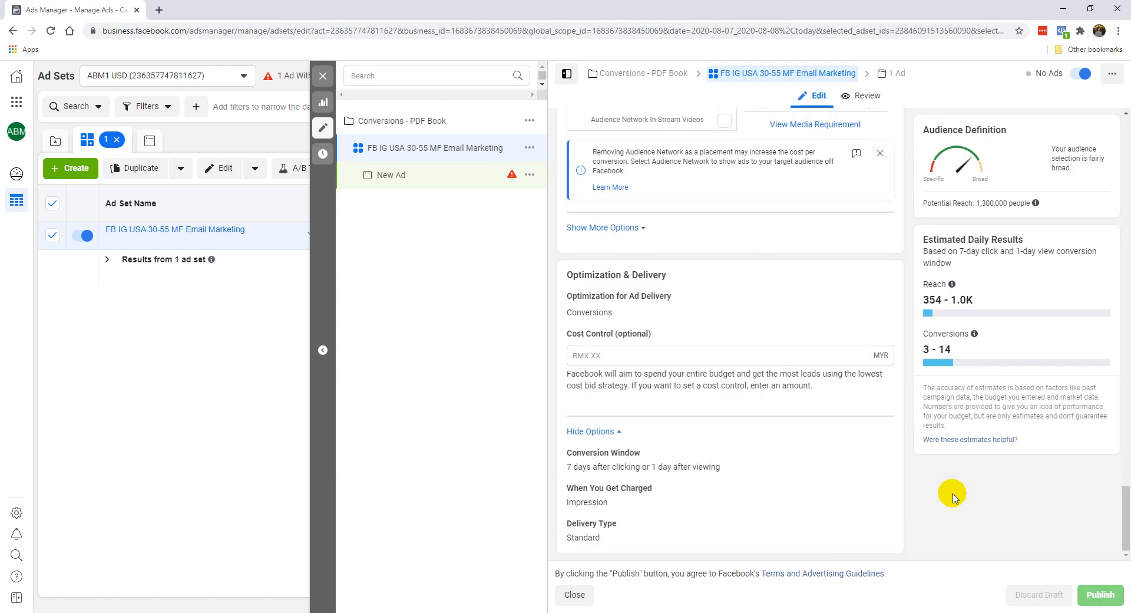
pyautogui.scroll(20, 954, 496)
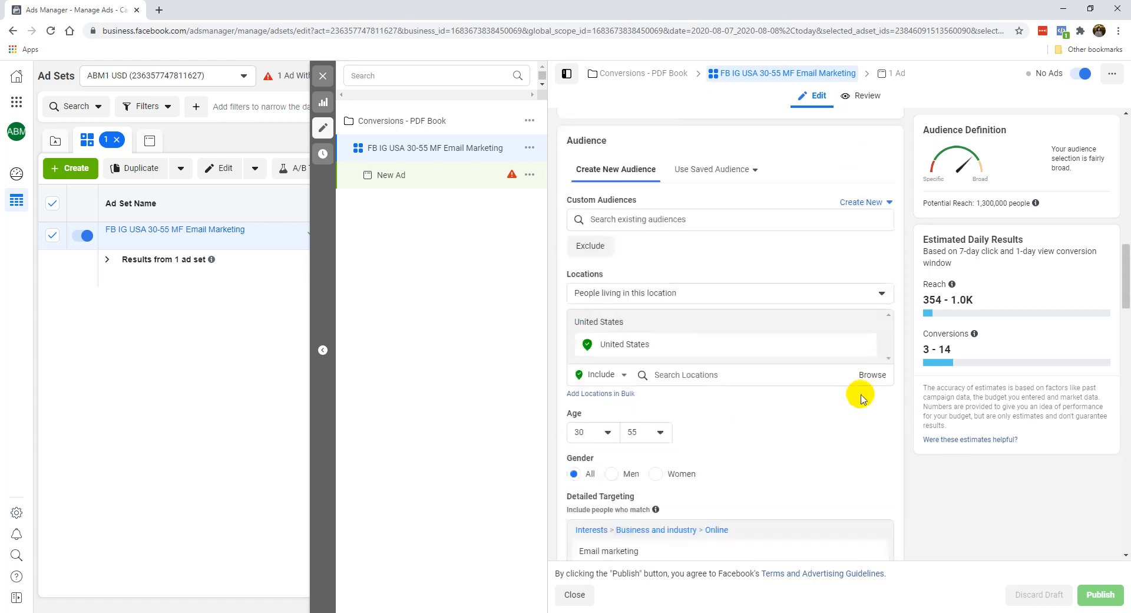
pyautogui.scroll(8, 859, 391)
pyautogui.scroll(-9, 710, 376)
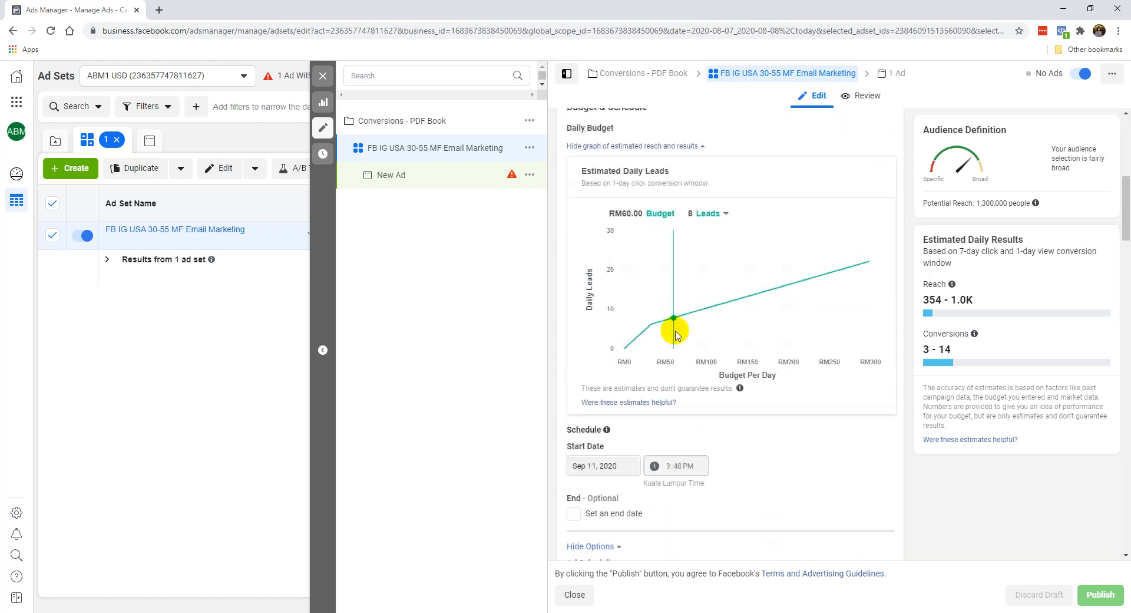
# Step: Check the New Ad's setup error, close the editor and return to the campaigns list
pyautogui.click(512, 175)
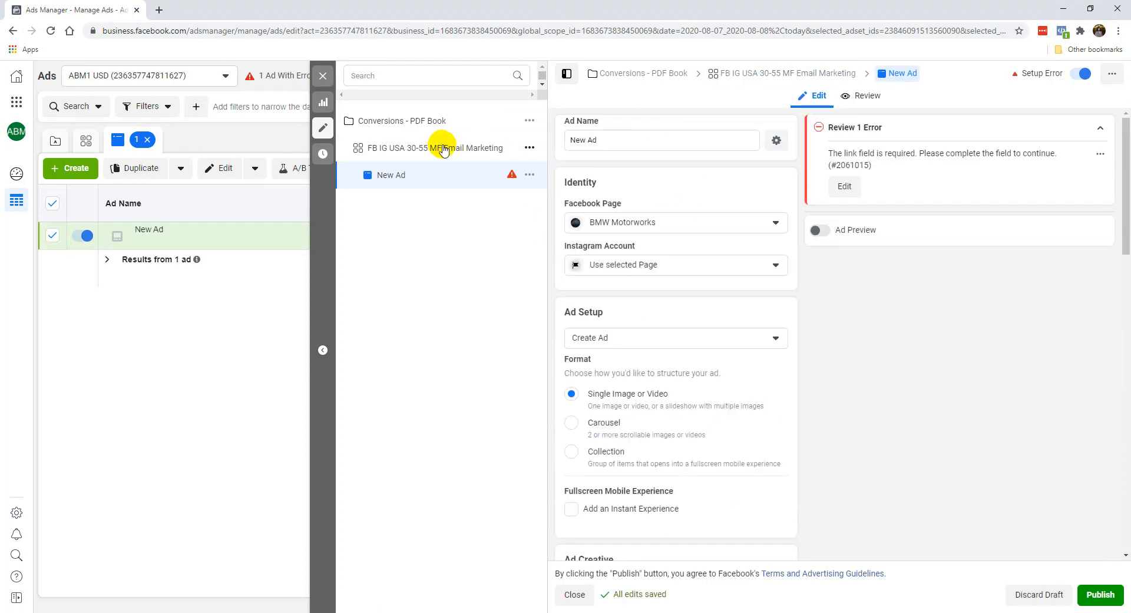
pyautogui.click(443, 148)
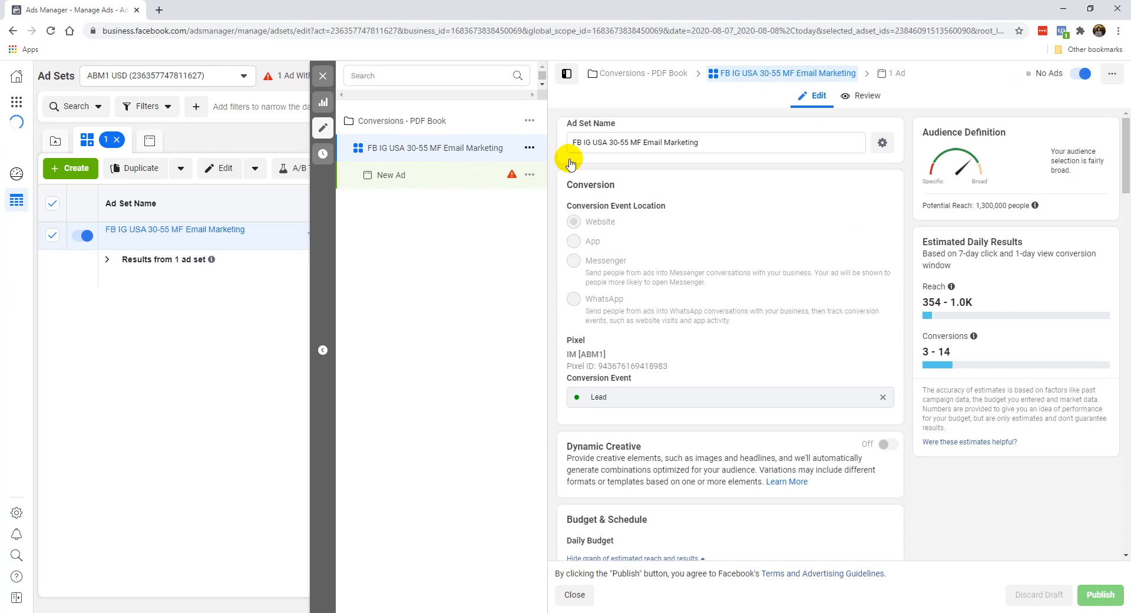
pyautogui.click(320, 77)
pyautogui.click(324, 207)
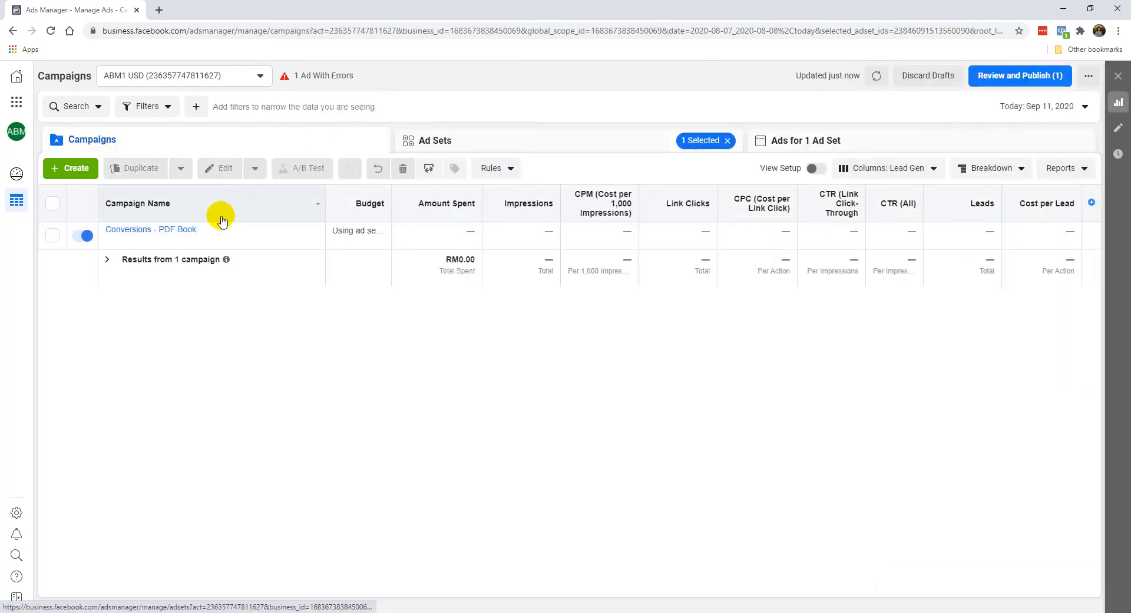
# Step: Review the Conversions - PDF Book campaign's settings, close its editor and show the campaign's ad sets
pyautogui.click(175, 239)
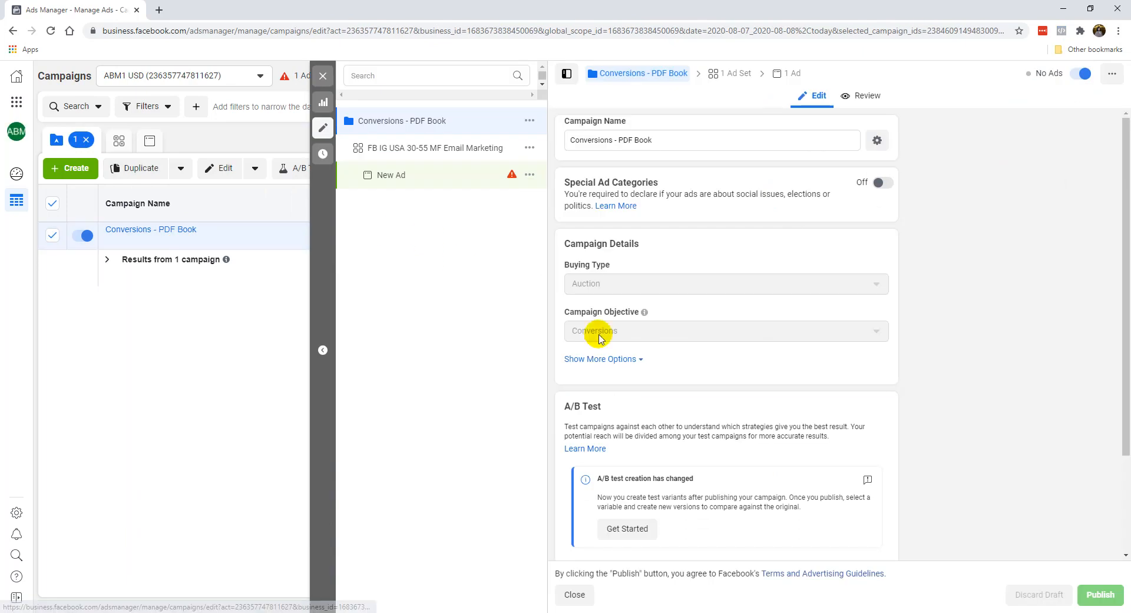
pyautogui.scroll(-2, 626, 359)
pyautogui.click(323, 76)
pyautogui.click(436, 139)
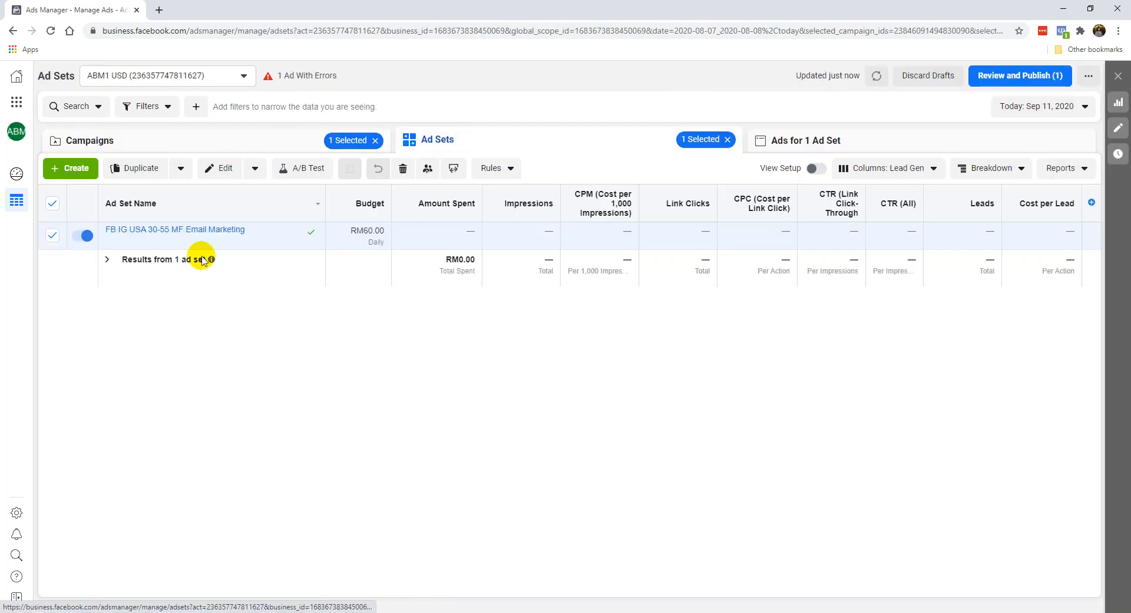
# Step: Open the Email Marketing ad set and examine its schedule, additional placement options, and optimization and delivery settings
pyautogui.click(171, 239)
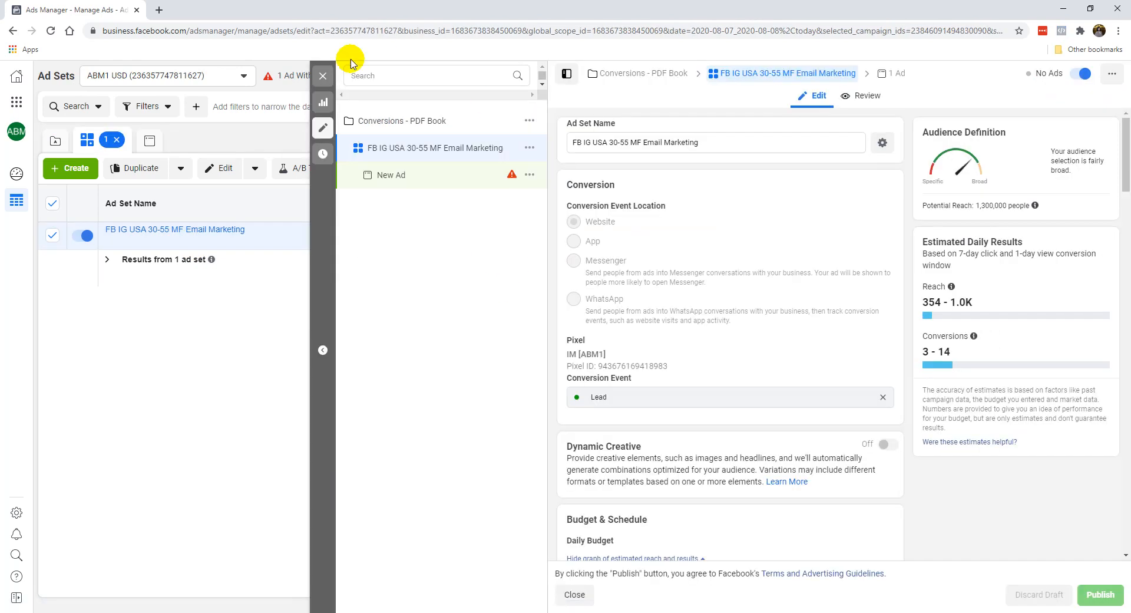
pyautogui.scroll(-10, 589, 224)
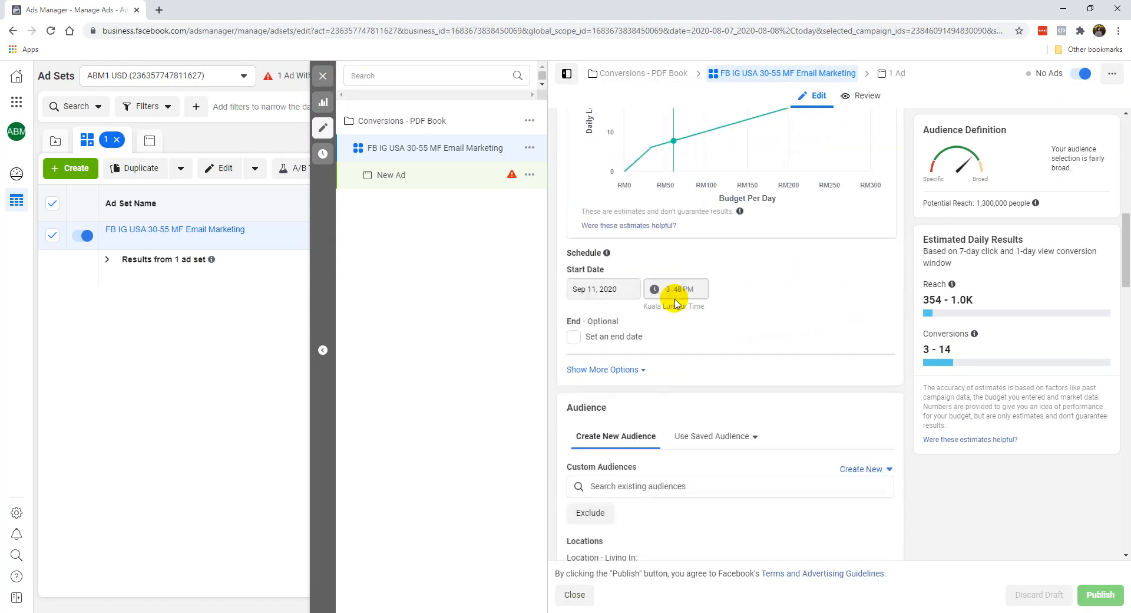
pyautogui.scroll(-6, 677, 372)
pyautogui.scroll(-10, 662, 387)
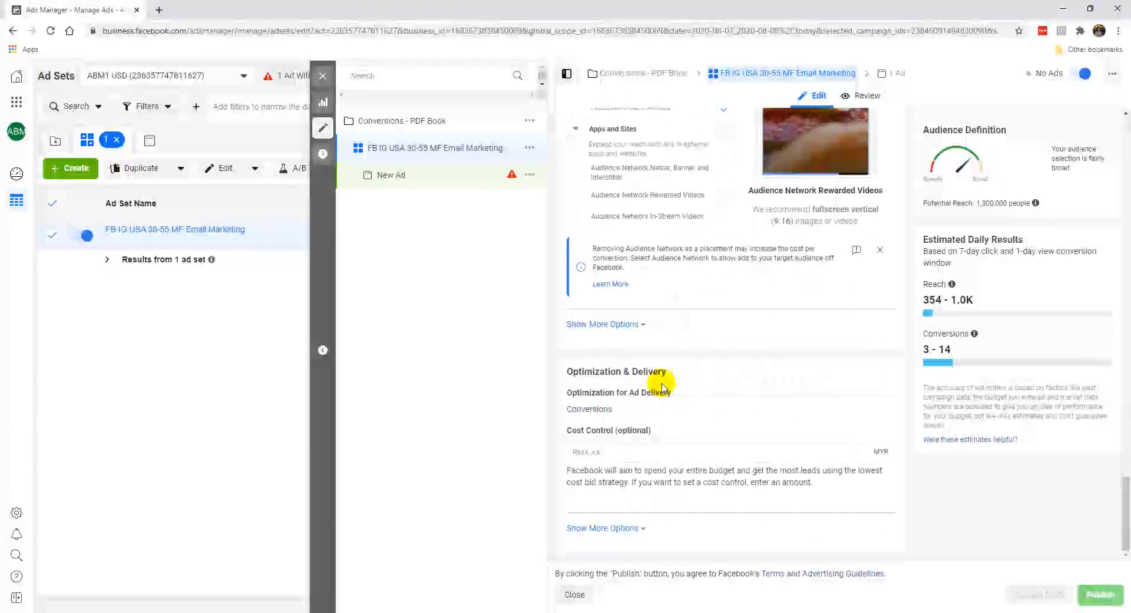
pyautogui.click(613, 325)
pyautogui.scroll(-3, 696, 351)
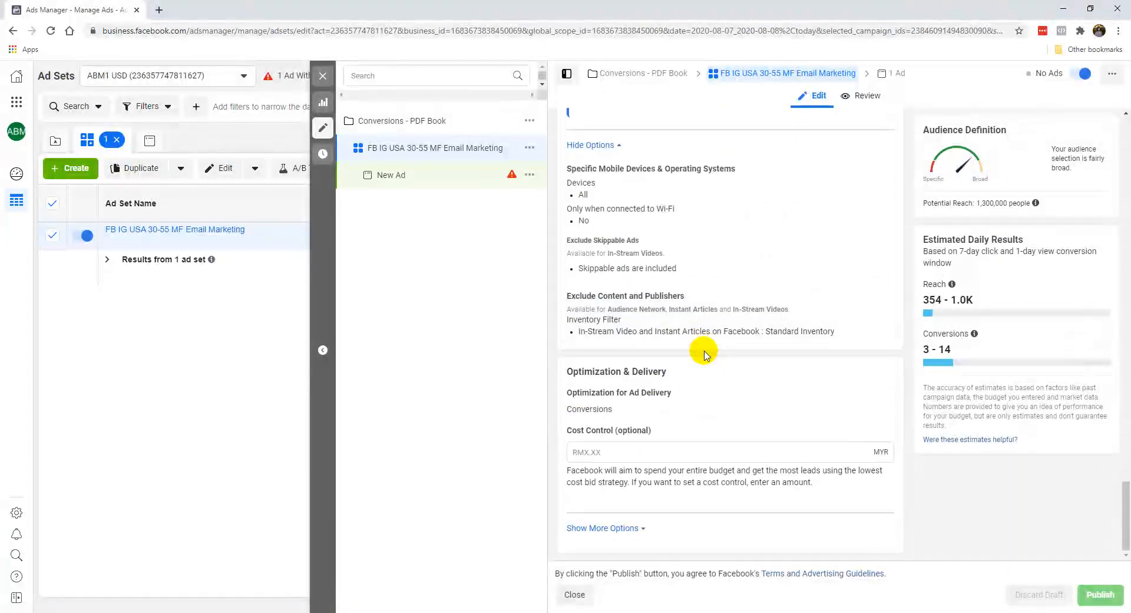
pyautogui.click(624, 528)
pyautogui.scroll(-2, 686, 504)
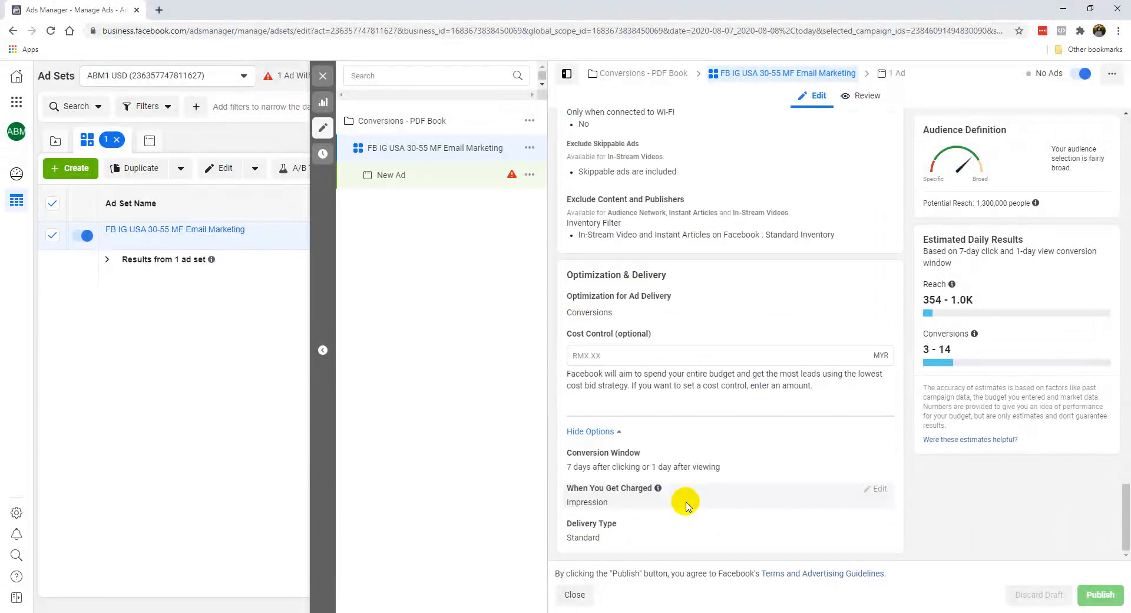
pyautogui.scroll(8, 701, 512)
pyautogui.scroll(10, 704, 513)
pyautogui.scroll(10, 695, 503)
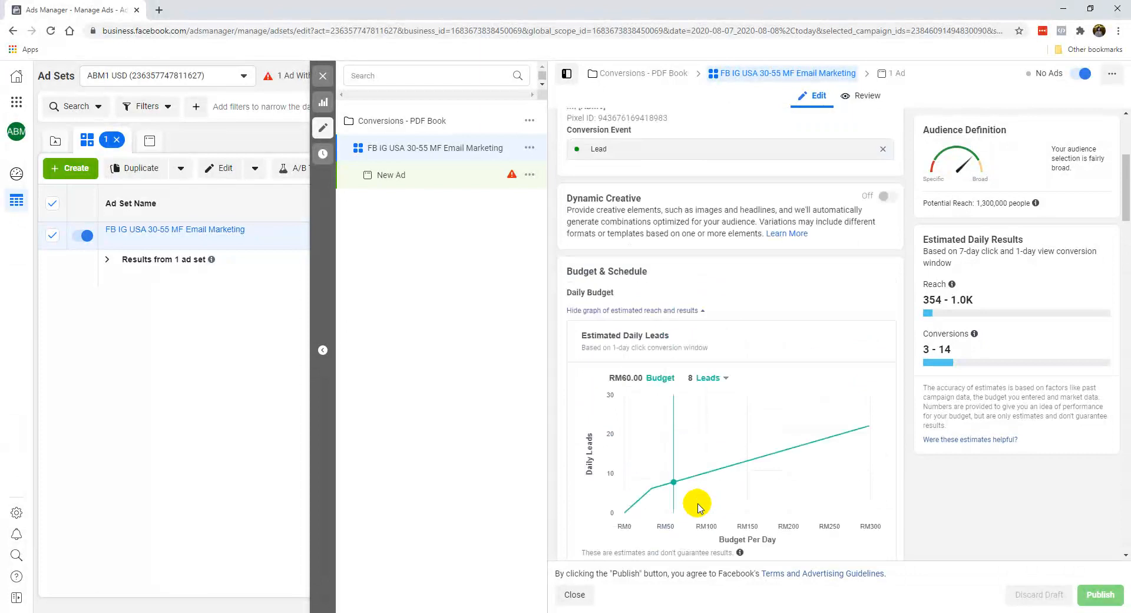
# Step: Hide the campaign structure, show it again, and close the ad set editor
pyautogui.click(560, 73)
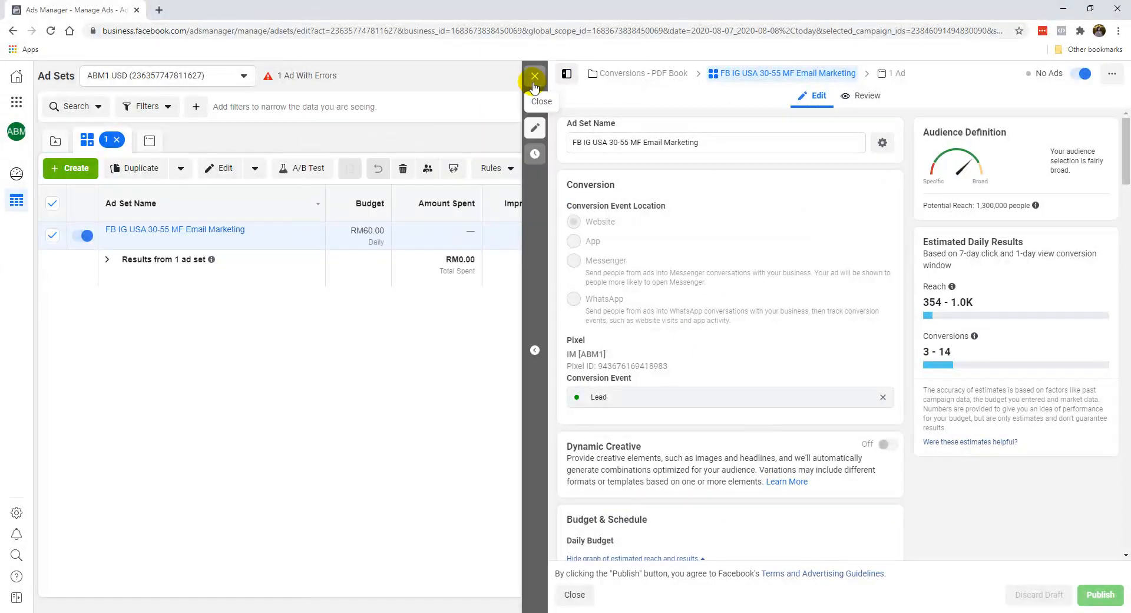
pyautogui.click(567, 73)
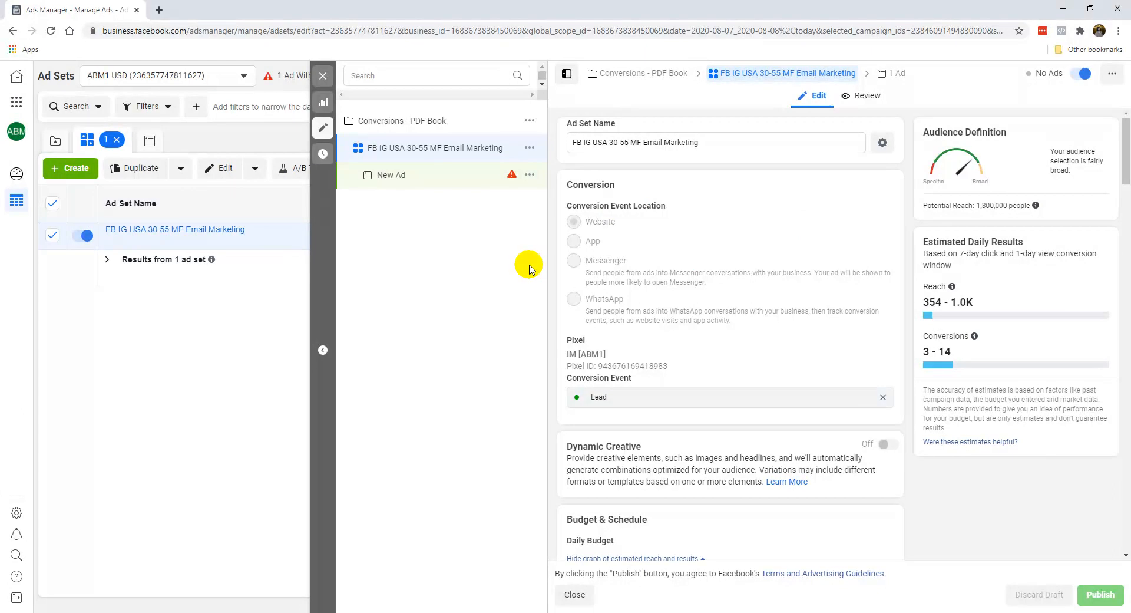
pyautogui.moveTo(514, 178)
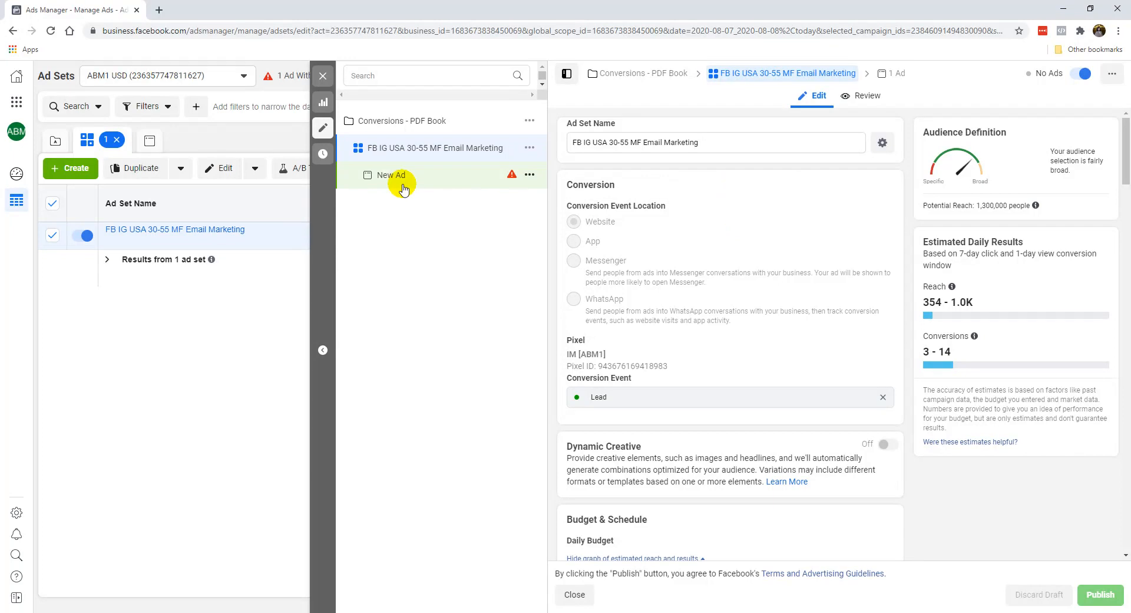
pyautogui.click(323, 75)
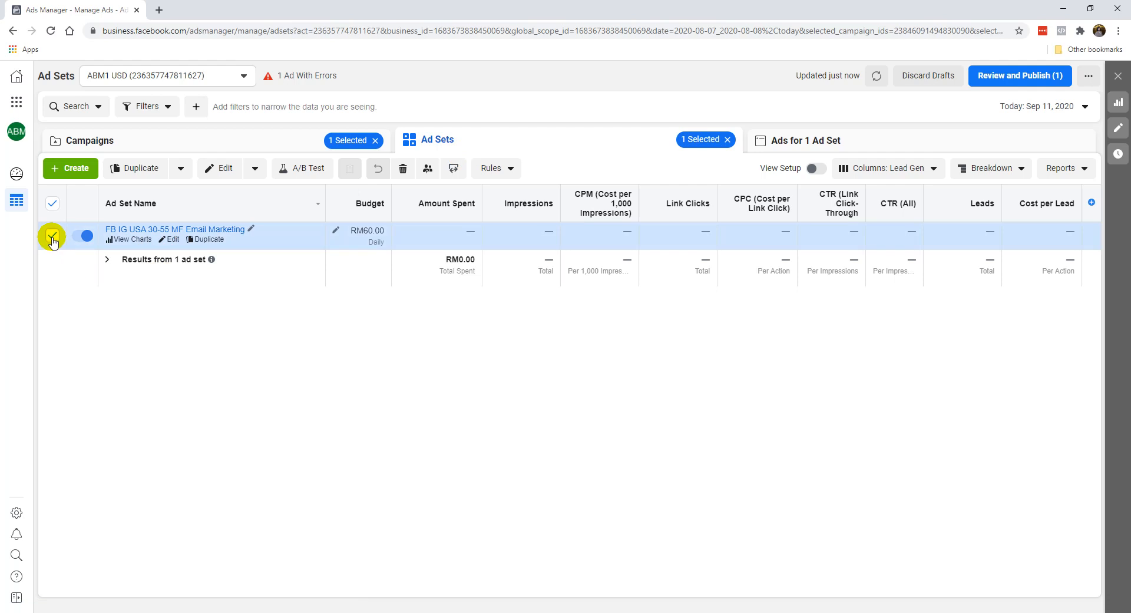
# Step: Open the New Ad under the Email Marketing ad set for editing and rename it as Post 1
pyautogui.click(813, 145)
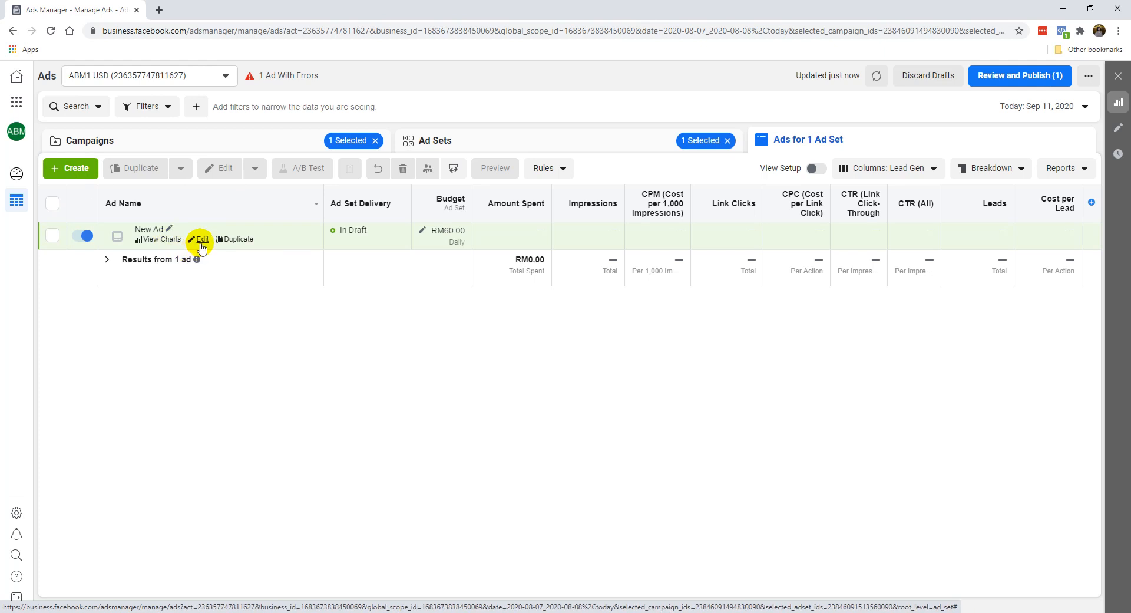
pyautogui.click(201, 241)
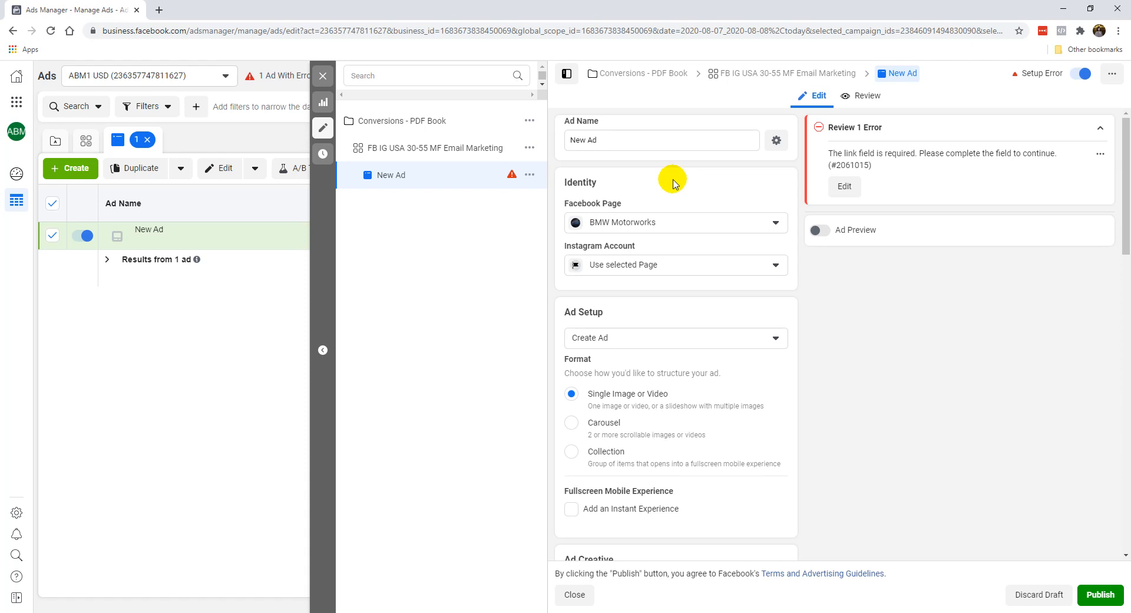
pyautogui.tripleClick(643, 142)
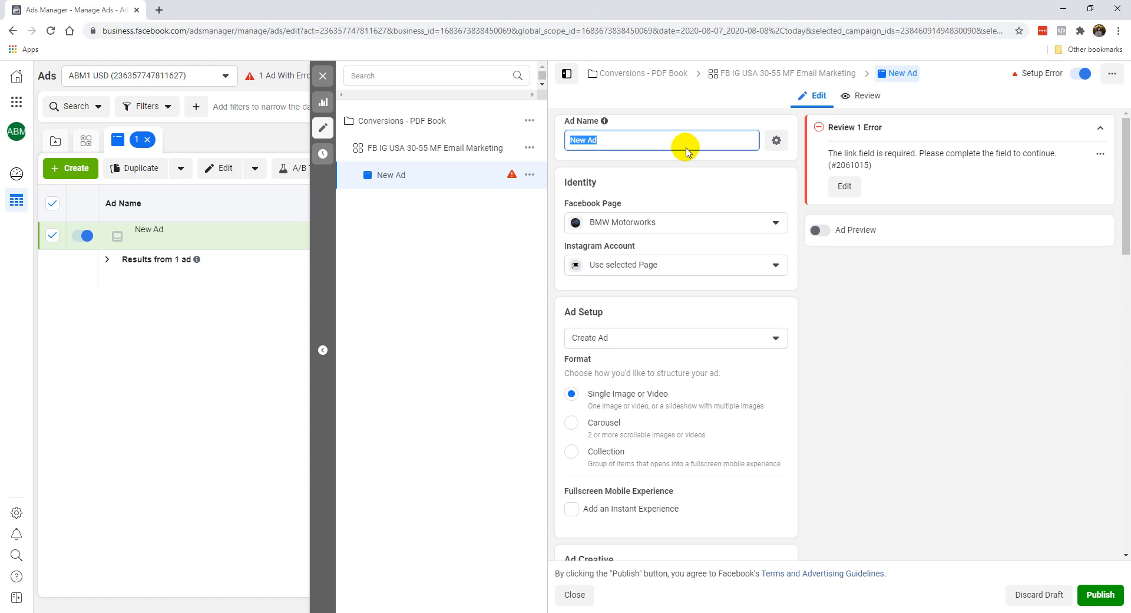
pyautogui.write('Post 1')
pyautogui.click(686, 185)
# Step: Check the Facebook Page and Instagram Account choices in the ad's identity settings
pyautogui.click(617, 229)
pyautogui.click(641, 210)
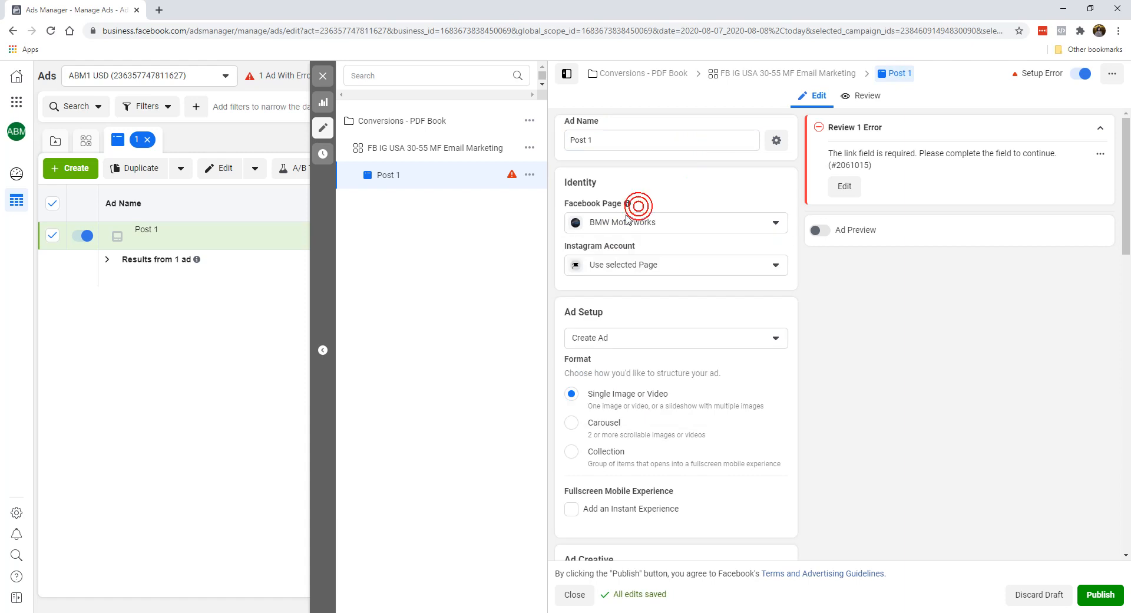
pyautogui.click(635, 265)
pyautogui.click(637, 266)
pyautogui.click(636, 269)
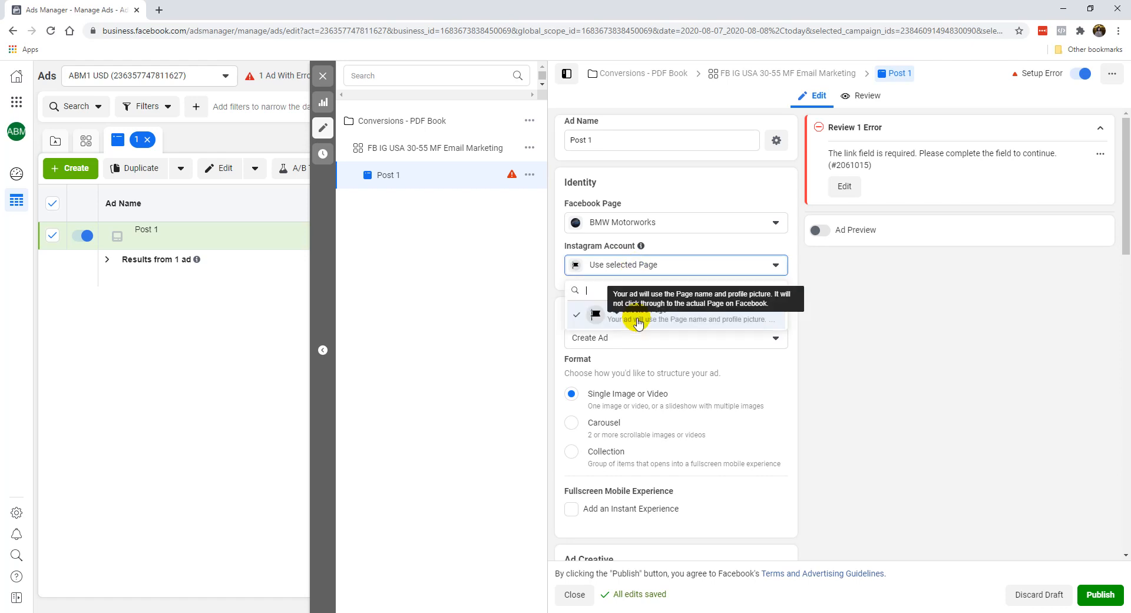
pyautogui.click(702, 248)
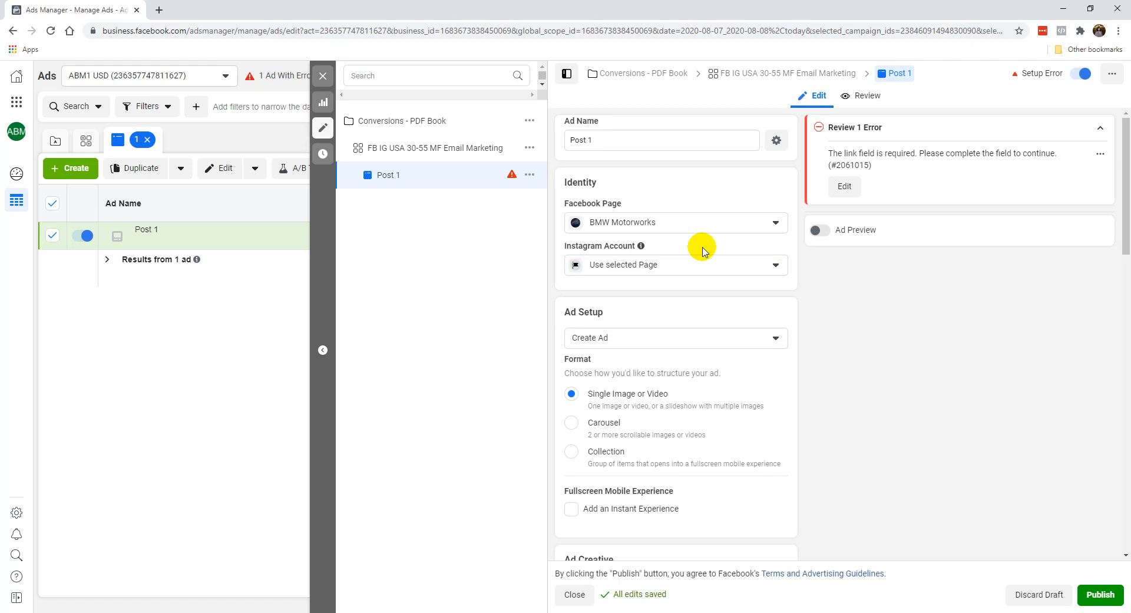
# Step: Look over the ad format options, read the Fullscreen Mobile Experience help, and try adding an Instant Experience before removing it
pyautogui.scroll(-1, 663, 339)
pyautogui.scroll(-1, 602, 303)
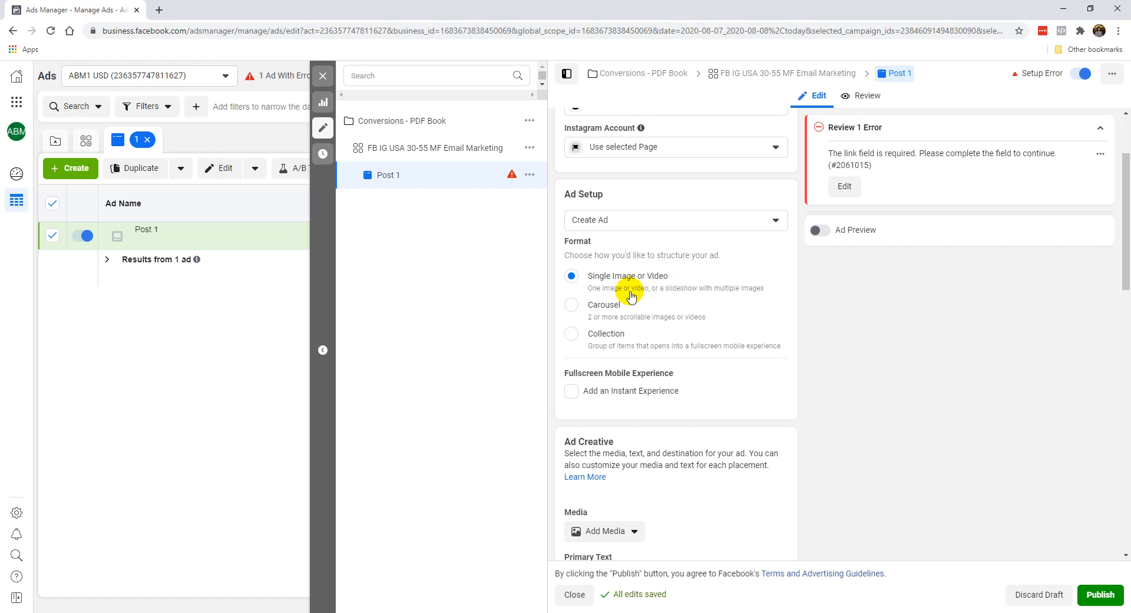
pyautogui.scroll(-2, 633, 354)
pyautogui.scroll(-1, 637, 387)
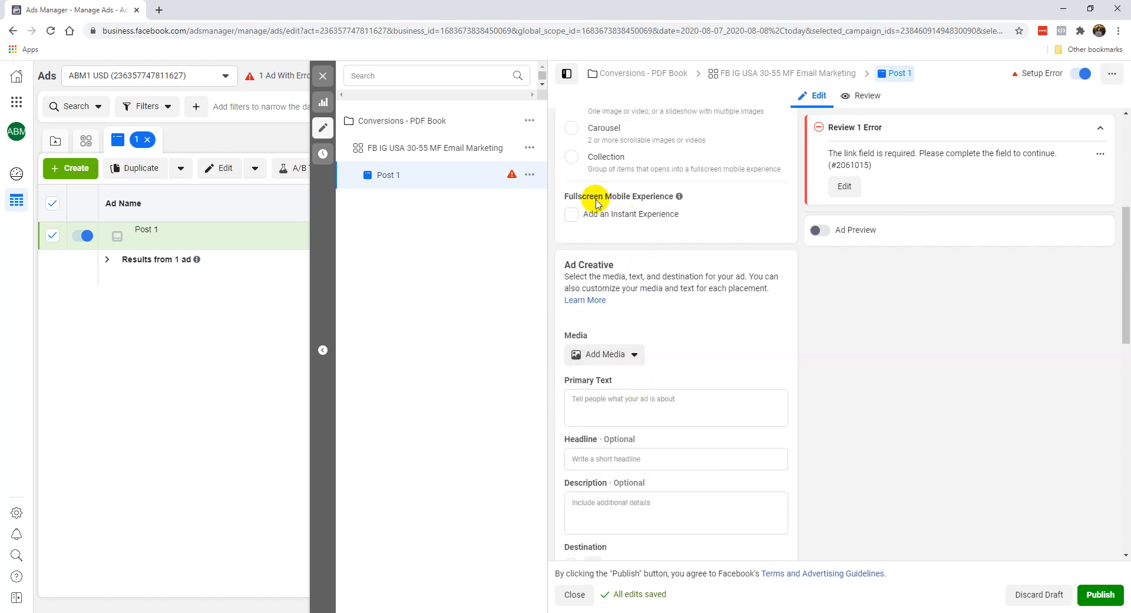
pyautogui.moveTo(682, 200)
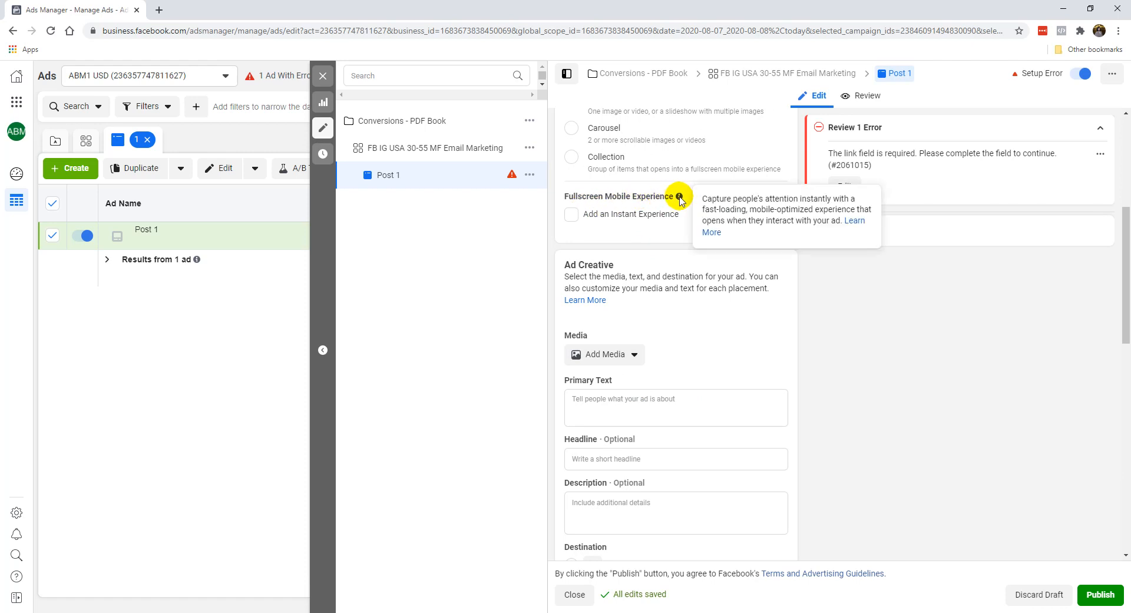
pyautogui.click(571, 213)
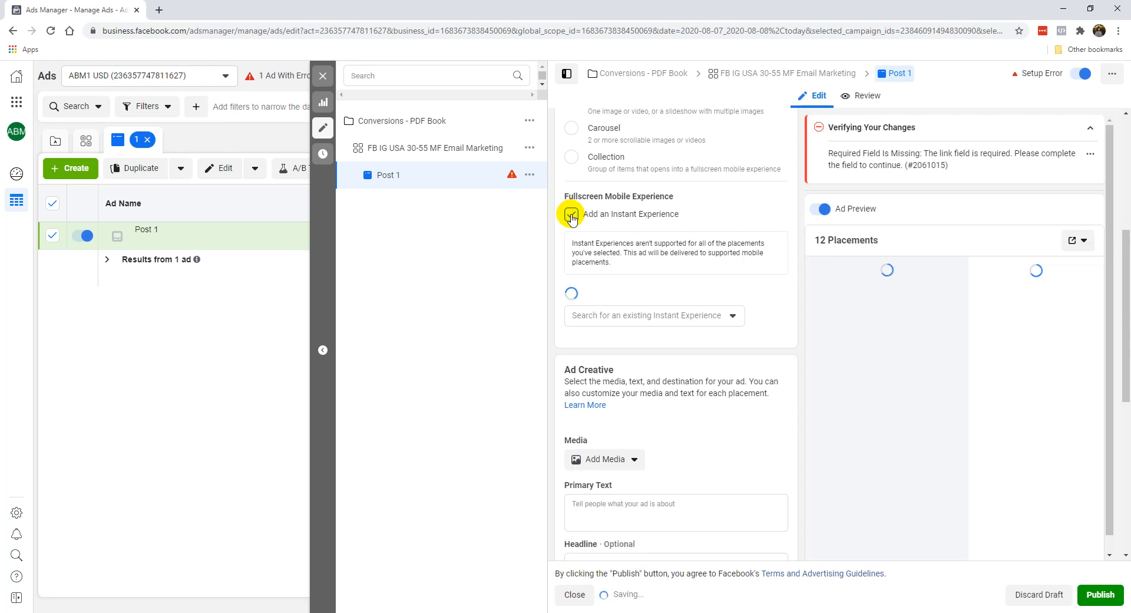
pyautogui.click(570, 214)
# Step: Look over the Ad Creative fields for media, text, destination and website URL, and activate the Primary Text field
pyautogui.scroll(-1, 671, 370)
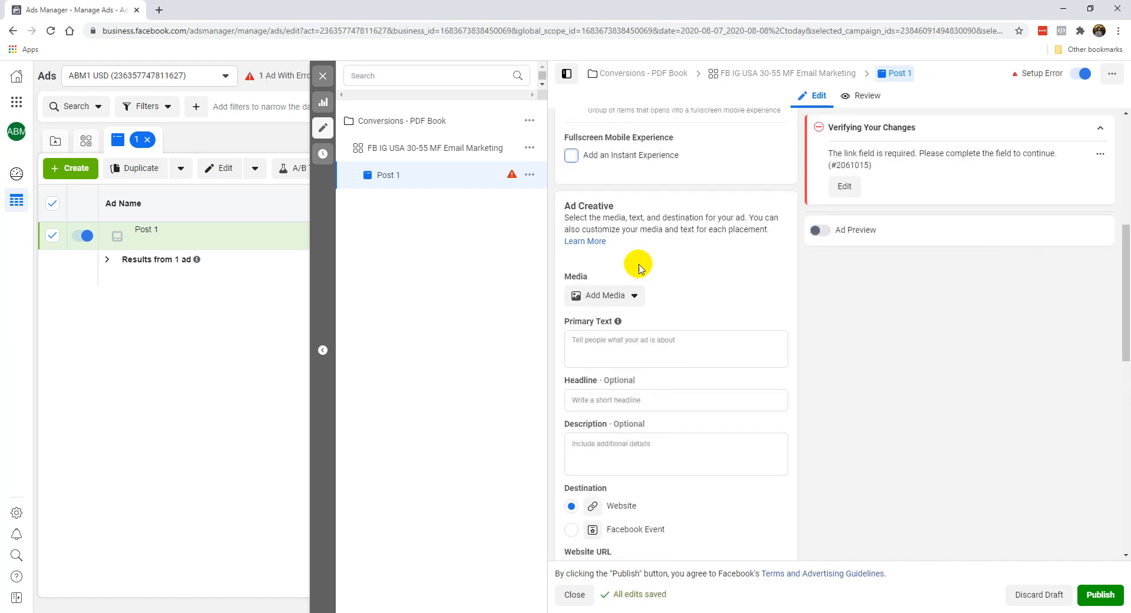
pyautogui.scroll(-2, 619, 219)
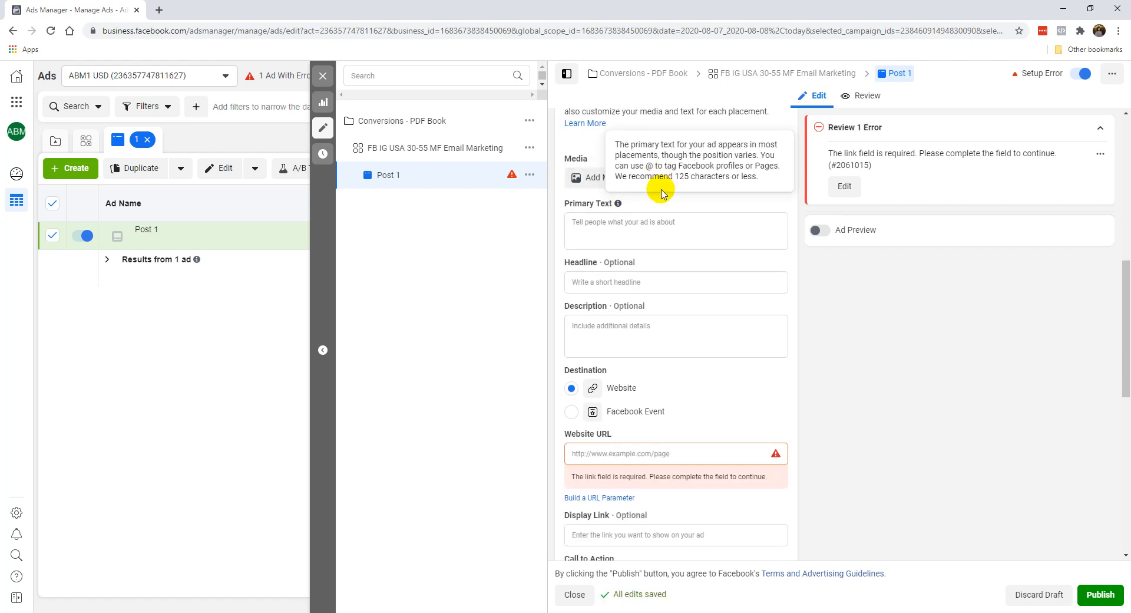
pyautogui.scroll(1, 631, 240)
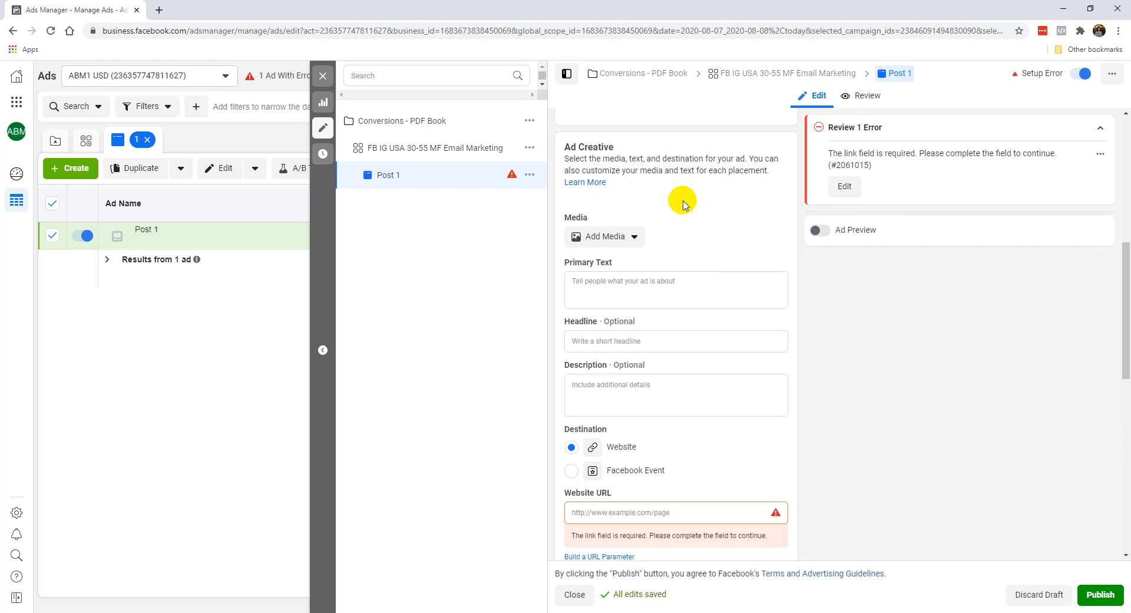
pyautogui.click(619, 285)
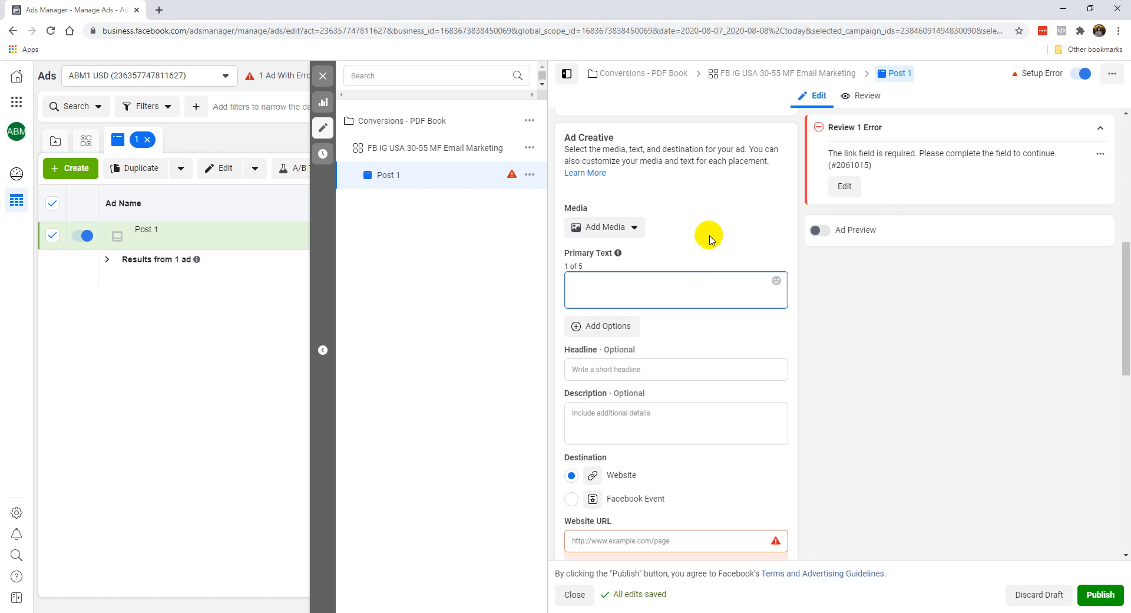
# Step: Start adding an image to the ad's media and switch the image source to Stock Photos
pyautogui.click(611, 228)
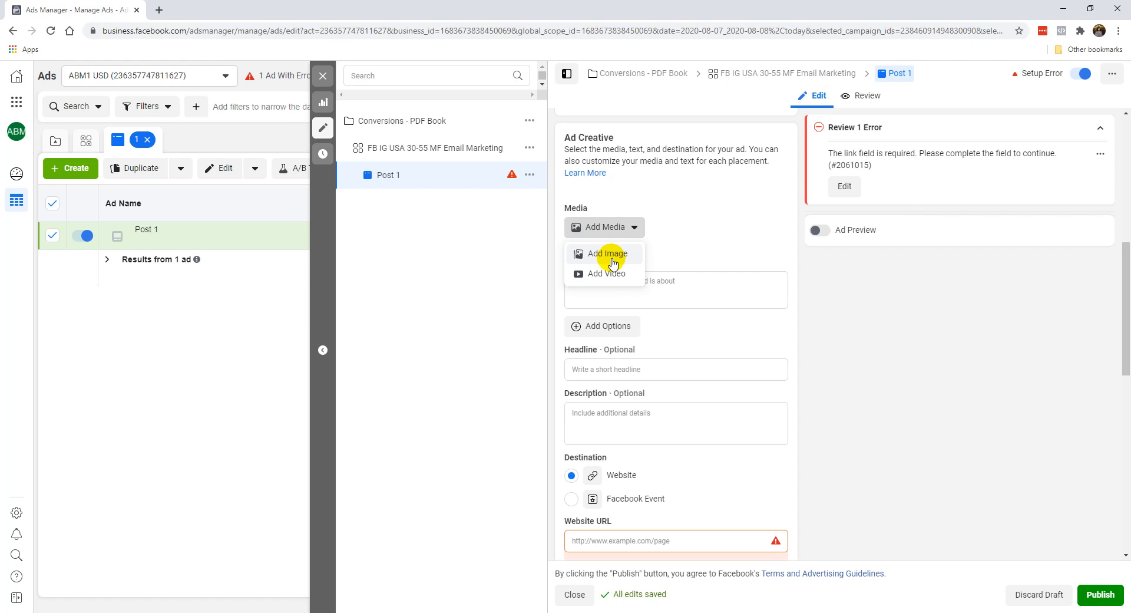
pyautogui.click(608, 254)
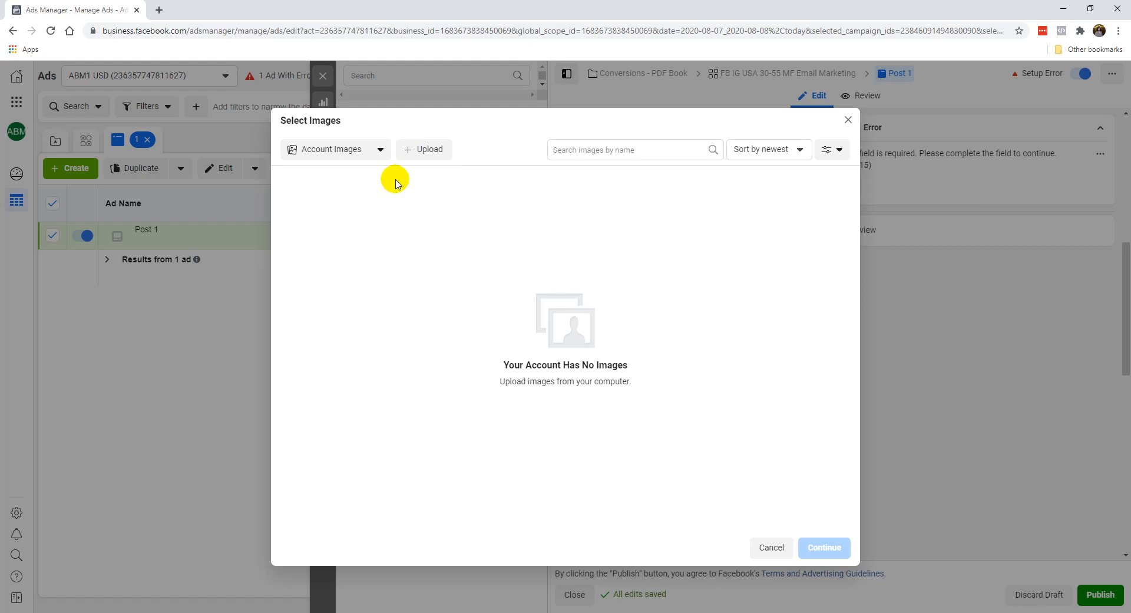
pyautogui.click(340, 149)
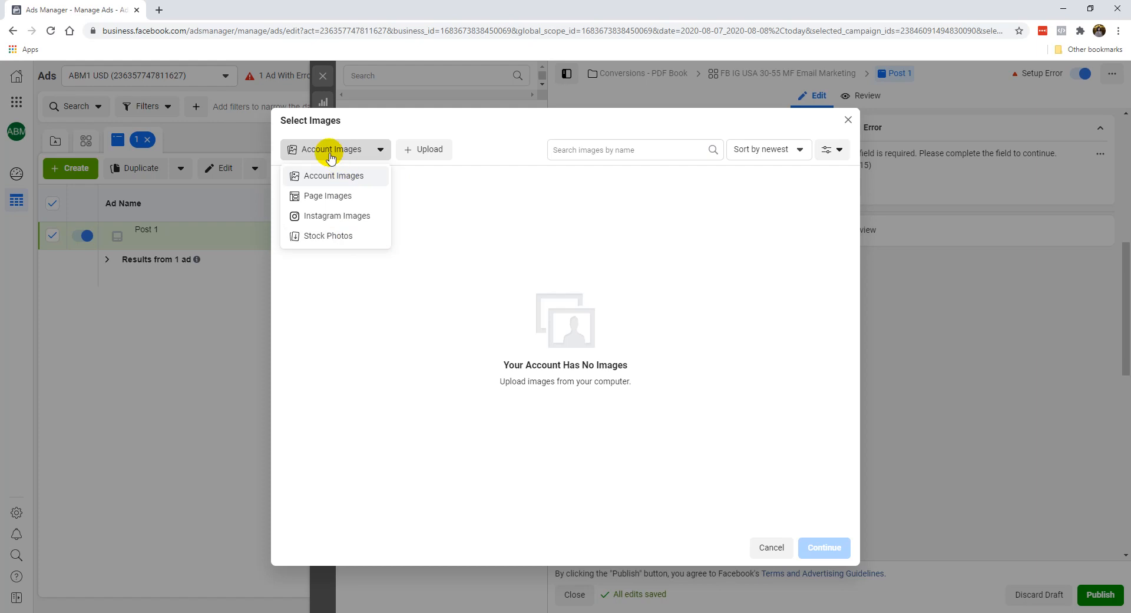
pyautogui.click(333, 236)
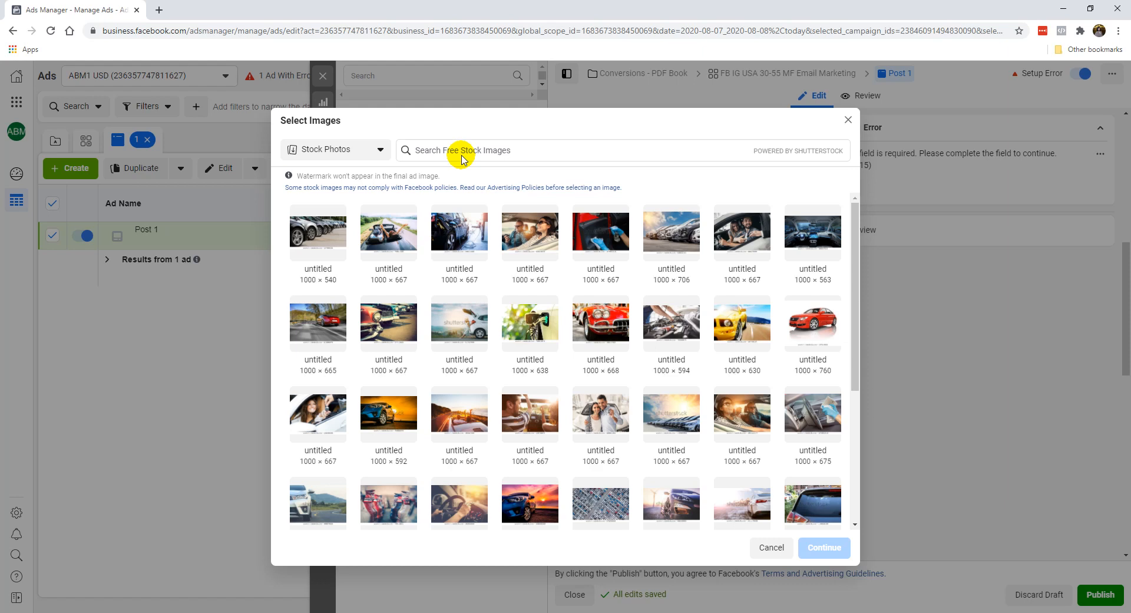
# Step: Search the free stock images for social media and pick the 1000 × 691 photo of a person working at a laptop
pyautogui.click(497, 152)
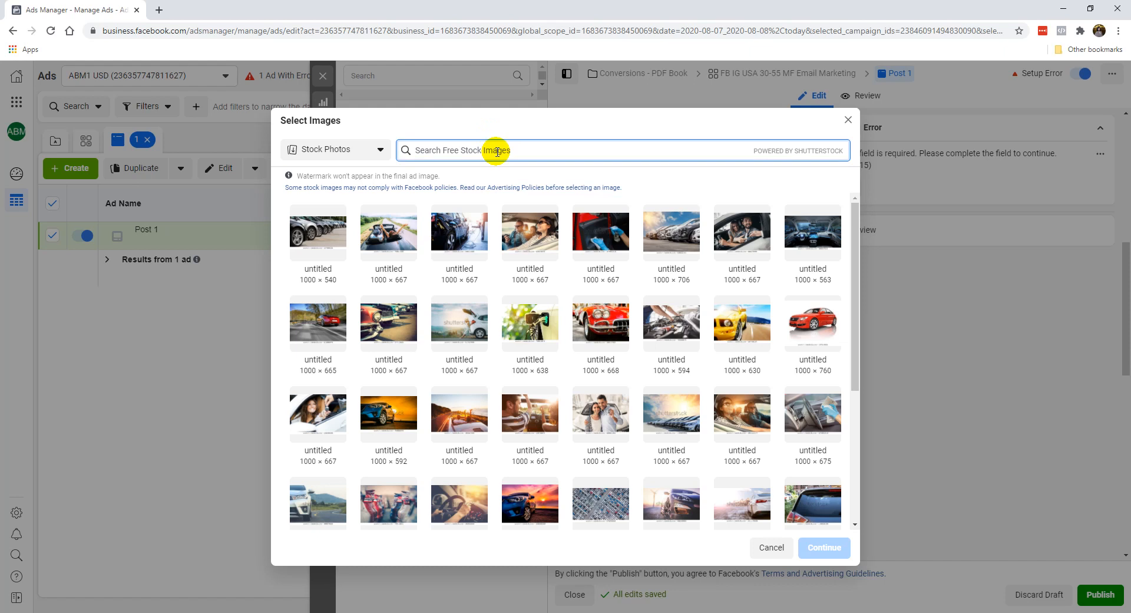
pyautogui.write('social media')
pyautogui.press('Return')
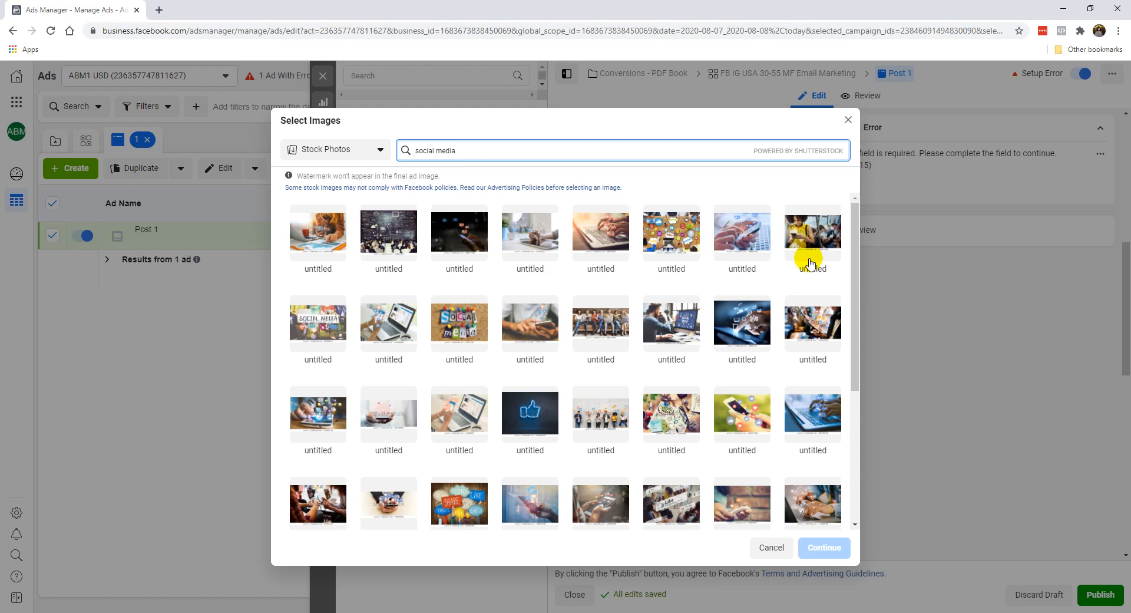
pyautogui.click(668, 329)
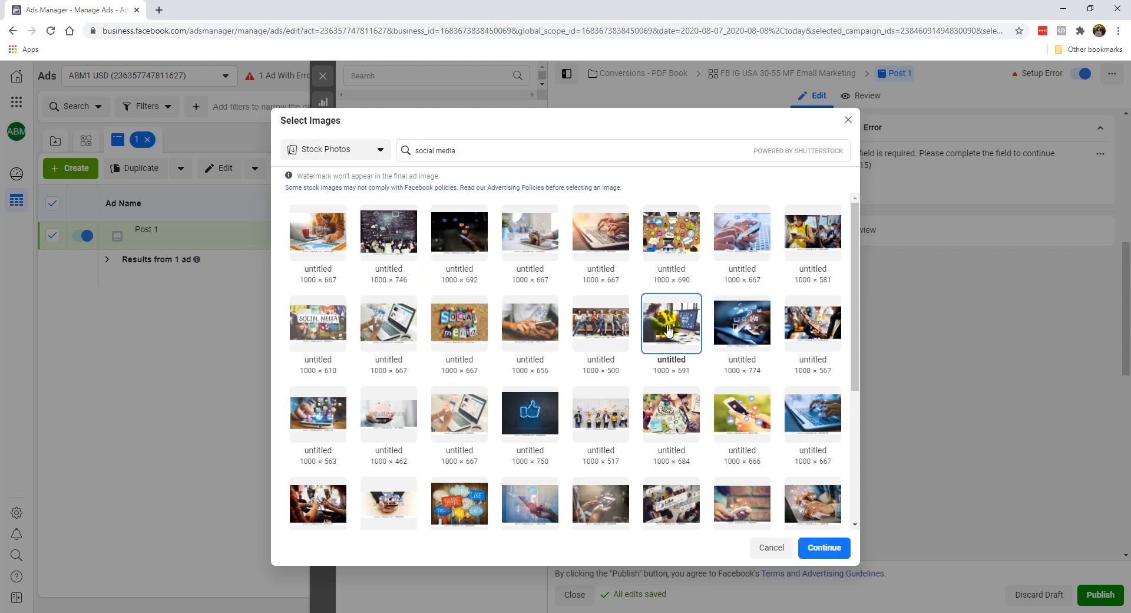
pyautogui.click(478, 156)
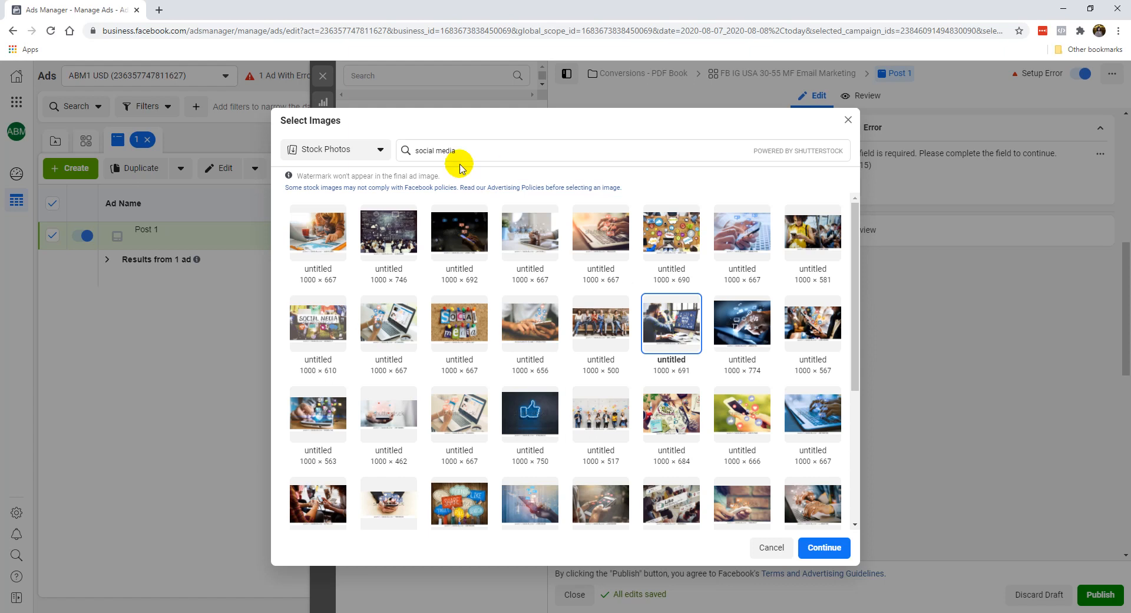
pyautogui.tripleClick(475, 151)
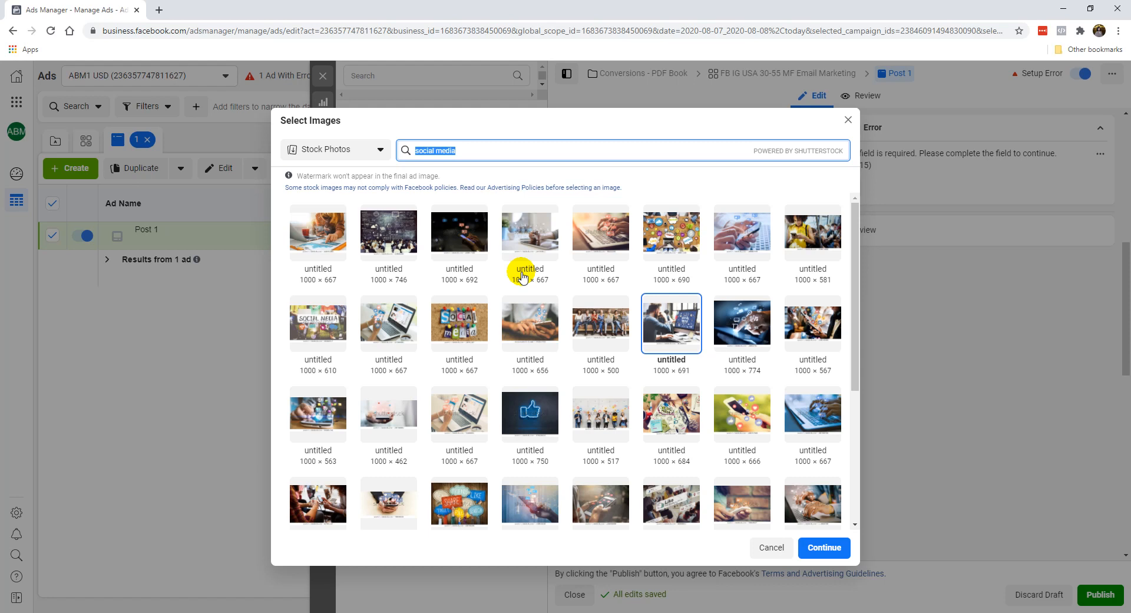
# Step: Try the 1000 × 610 SOCIAL MEDIA stock photo as the ad image, look over its placement previews and clear it
pyautogui.click(293, 317)
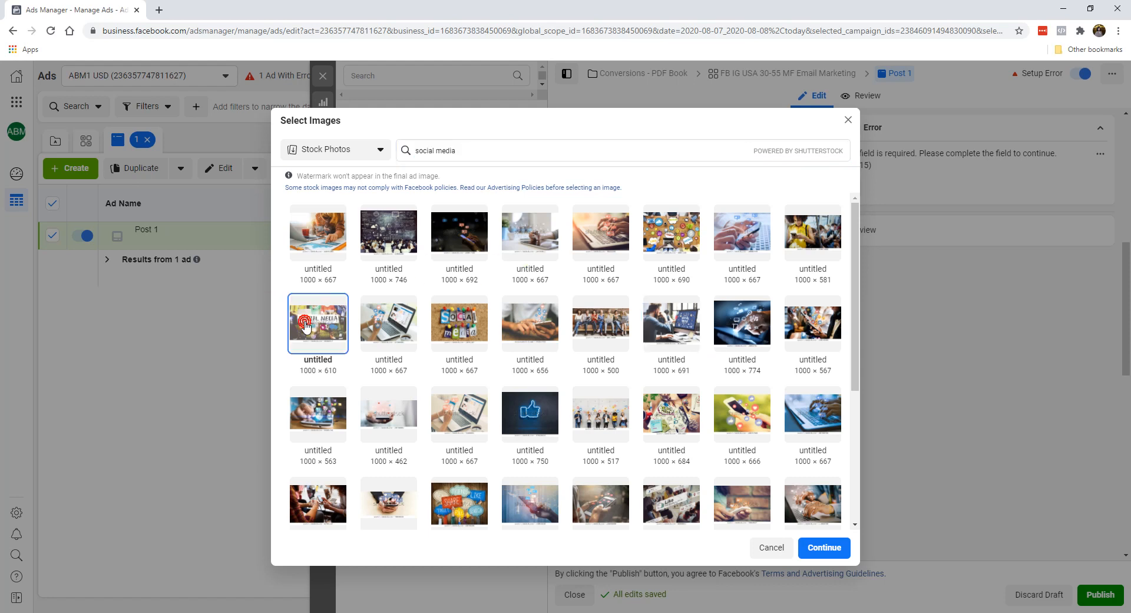
pyautogui.click(813, 548)
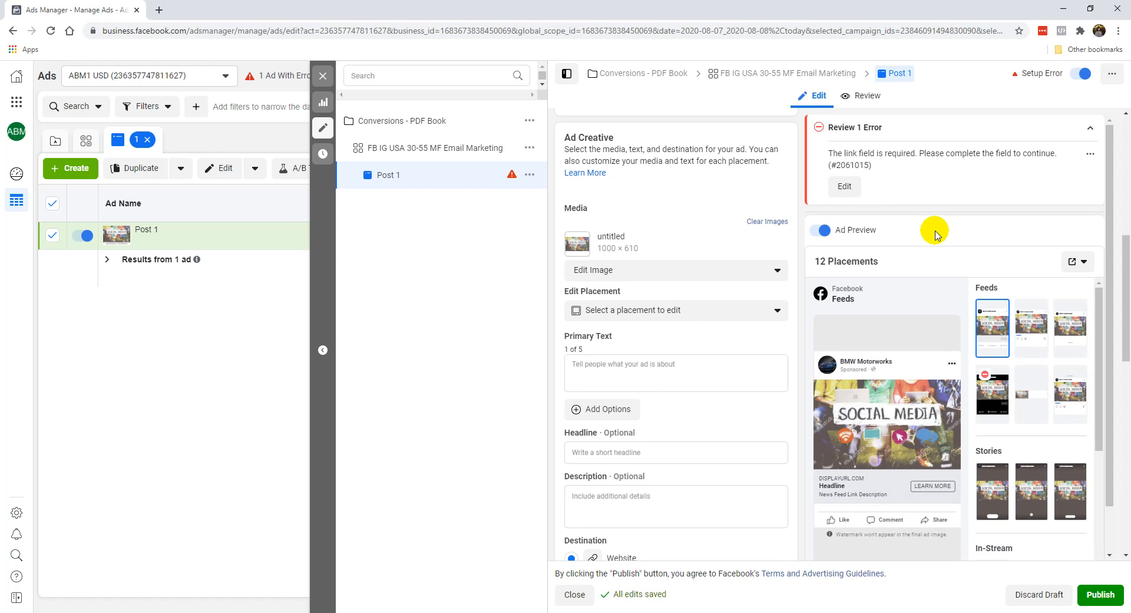
pyautogui.scroll(-1, 919, 389)
pyautogui.scroll(-3, 920, 390)
pyautogui.scroll(-4, 1002, 404)
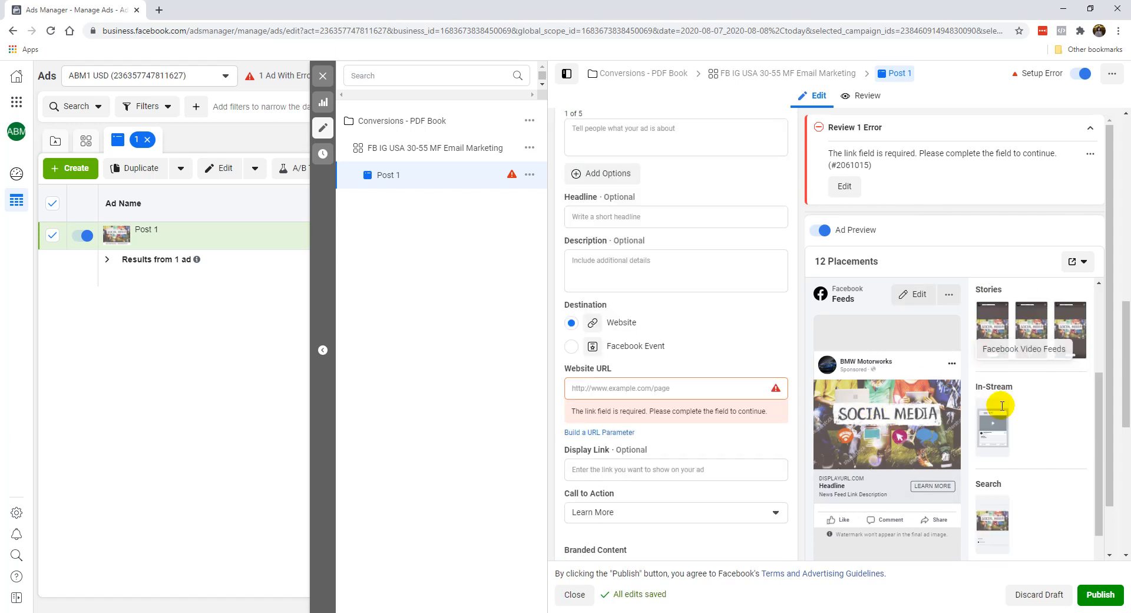
pyautogui.scroll(1, 936, 434)
pyautogui.scroll(1, 935, 435)
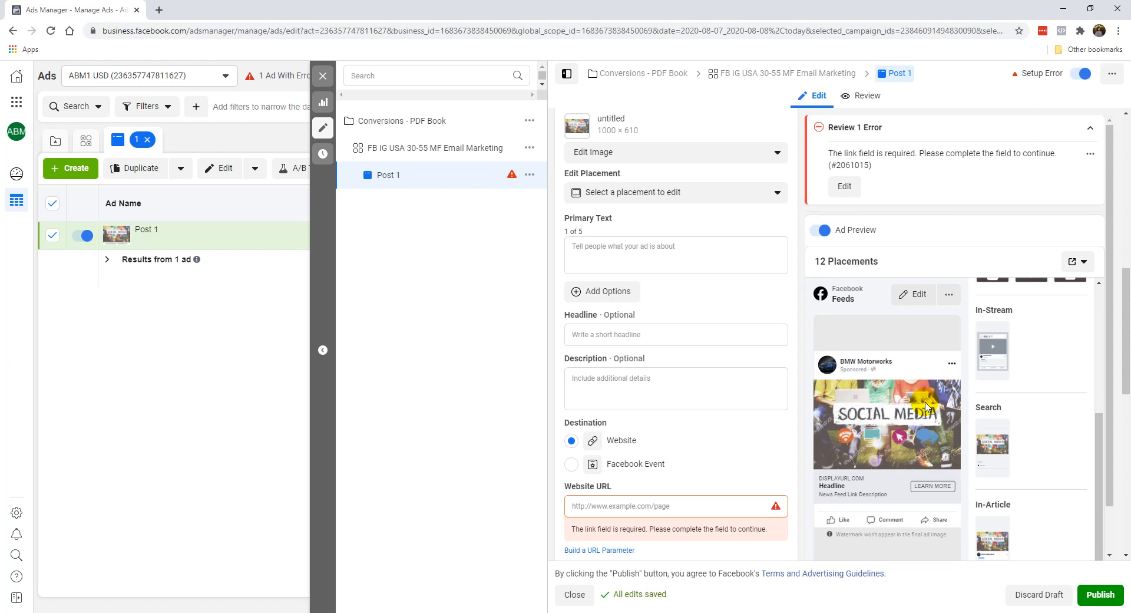
pyautogui.scroll(6, 740, 386)
pyautogui.scroll(-2, 678, 324)
pyautogui.click(762, 338)
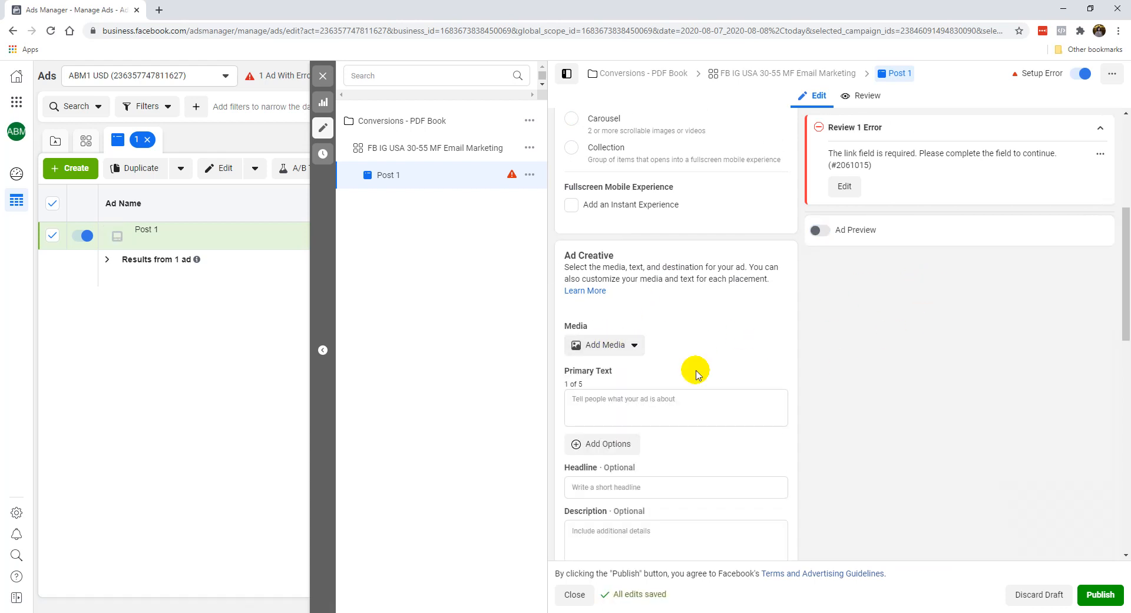
# Step: Reopen the image selection for the ad's media with Stock Photos as the source
pyautogui.click(591, 348)
pyautogui.click(586, 370)
pyautogui.click(334, 154)
pyautogui.click(340, 234)
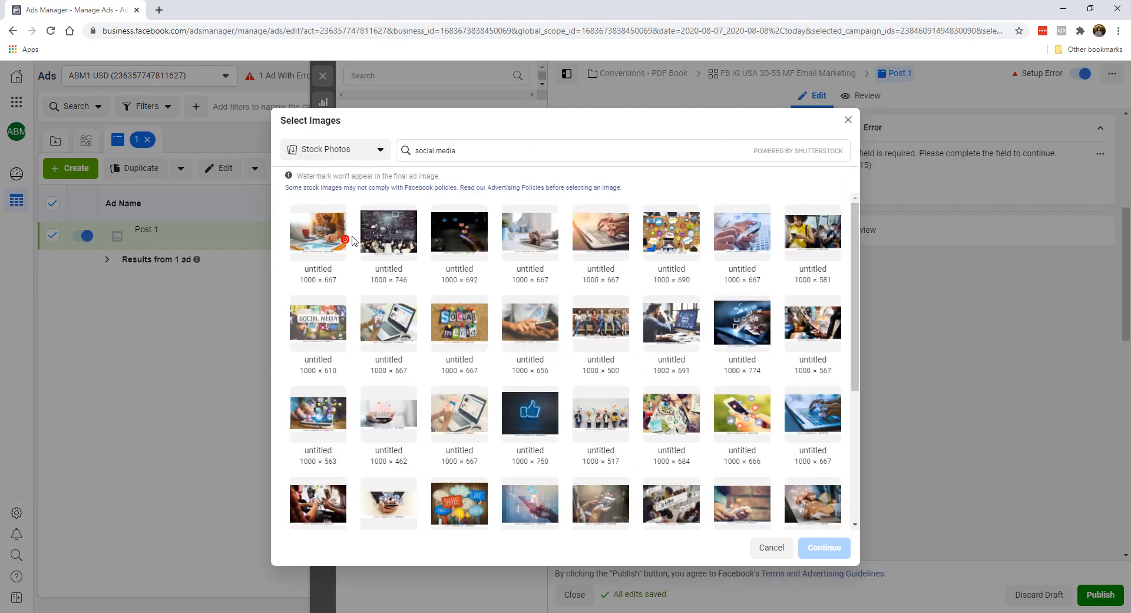
# Step: Search the stock photos for bikini
pyautogui.tripleClick(543, 150)
pyautogui.write('bikini')
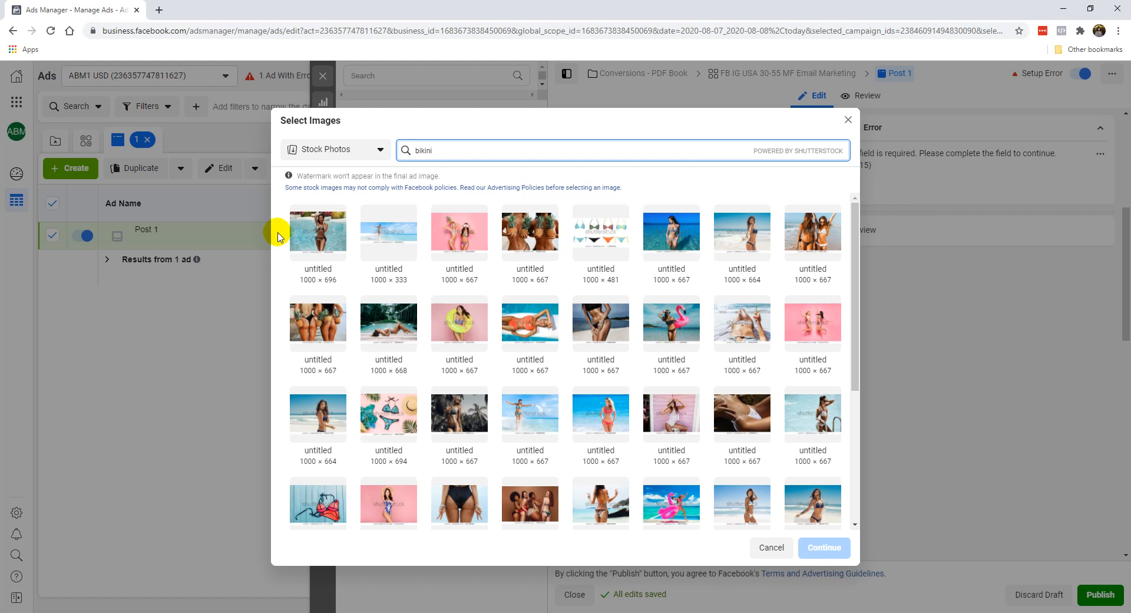
pyautogui.moveTo(479, 152); pyautogui.dragTo(377, 148)
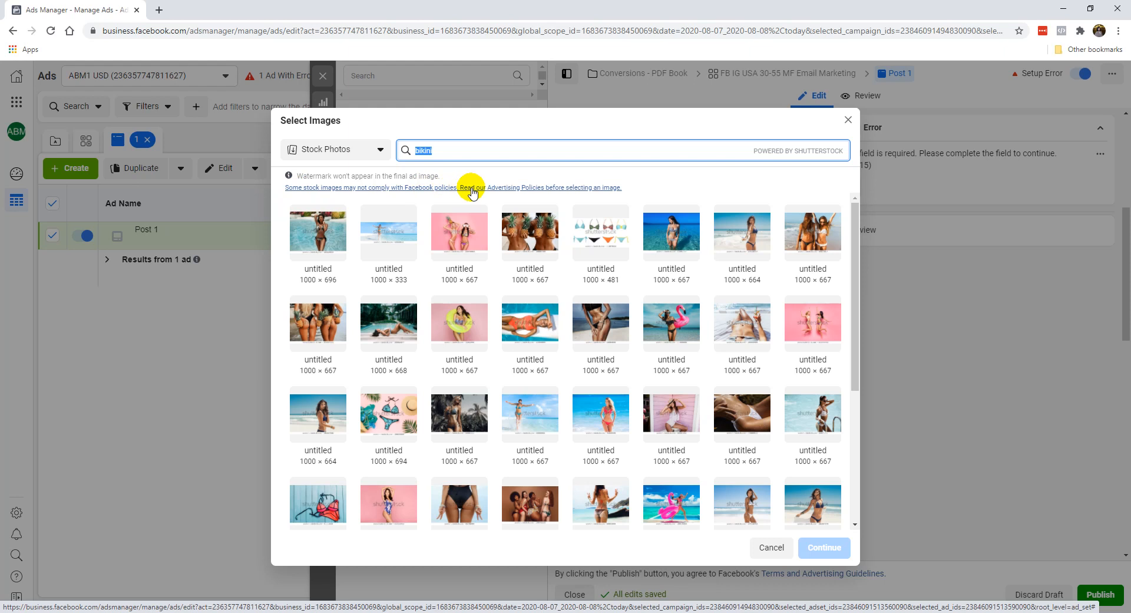
# Step: Search the stock photos for social media, use the 1000 × 691 photo of the person at a laptop, and enable Ad Preview
pyautogui.moveTo(446, 156); pyautogui.dragTo(409, 162)
pyautogui.write('social media')
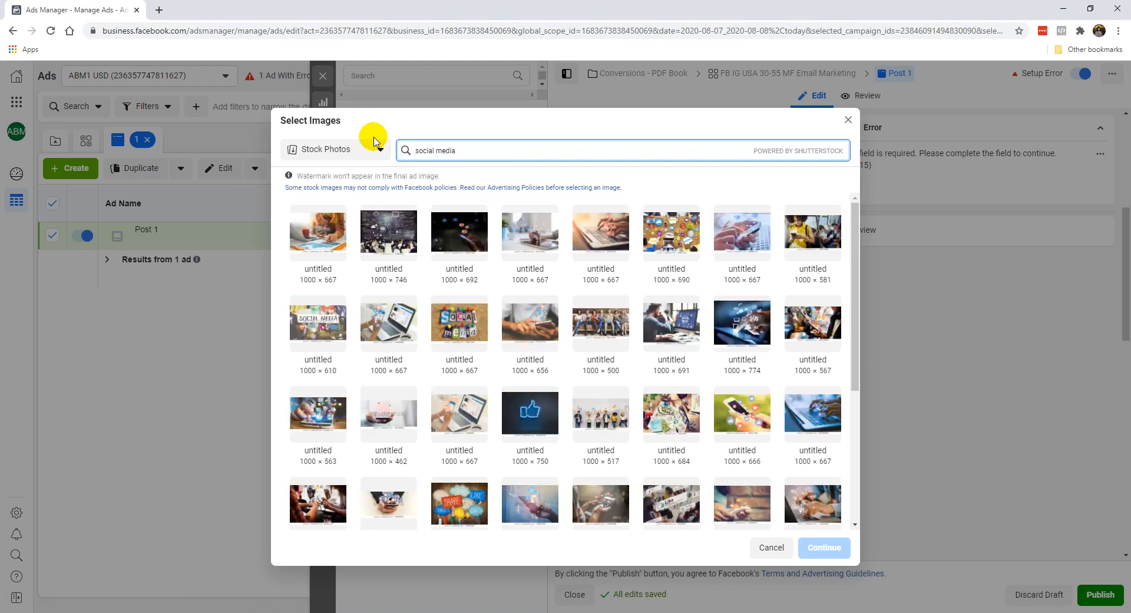
pyautogui.click(671, 321)
pyautogui.click(812, 557)
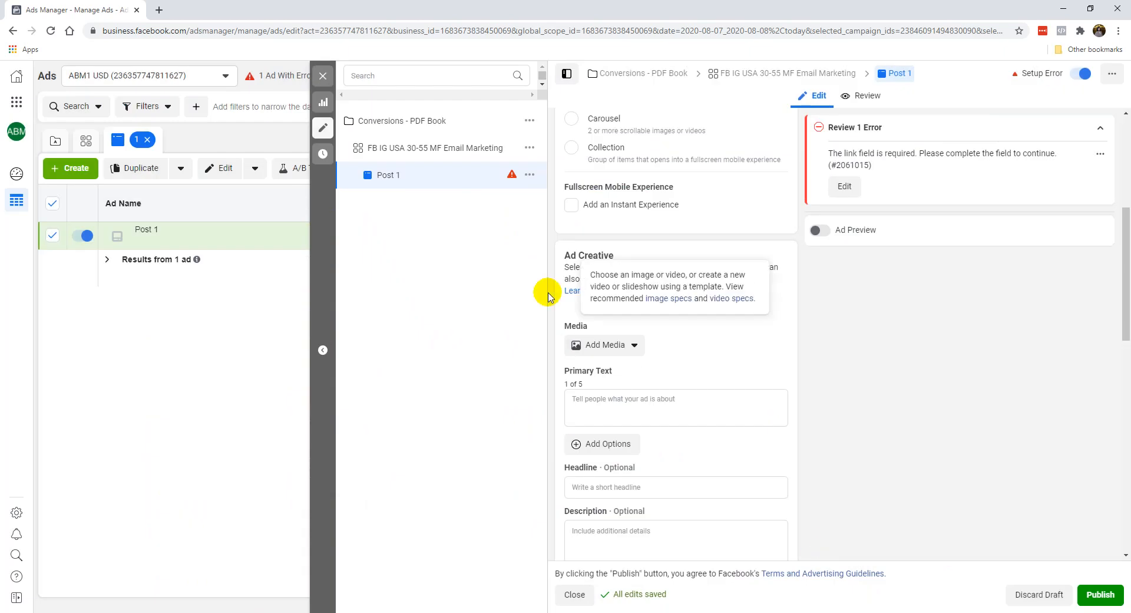
pyautogui.click(817, 230)
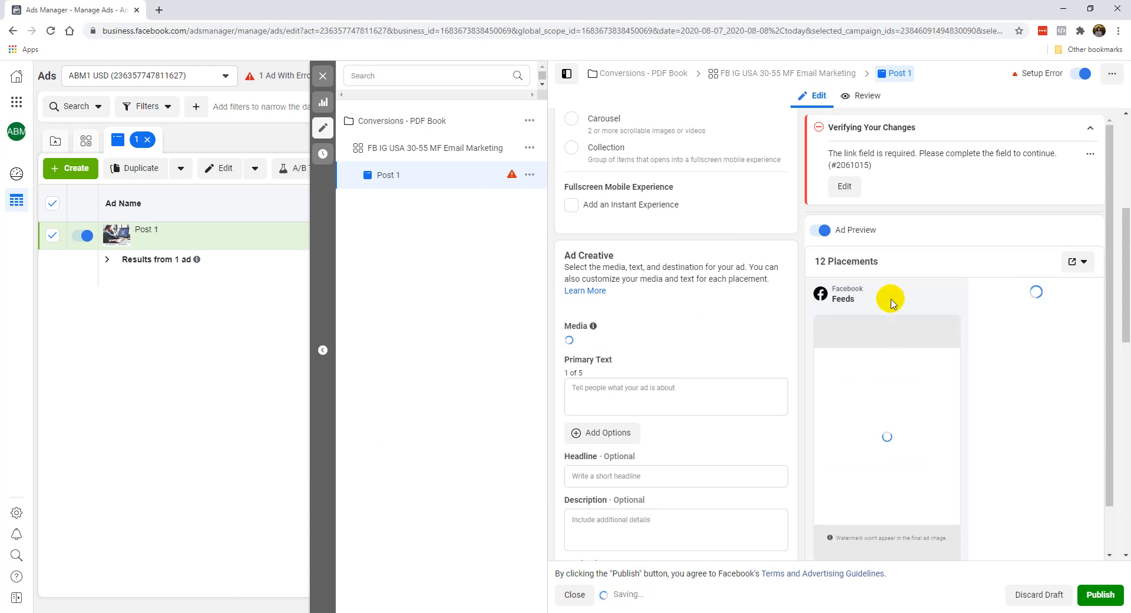
# Step: Paste the "FREE BOOK: Ultimate FB Ads For Local Business" copy from Notepad into the Primary Text and remove the blank lines above it
pyautogui.click(707, 387)
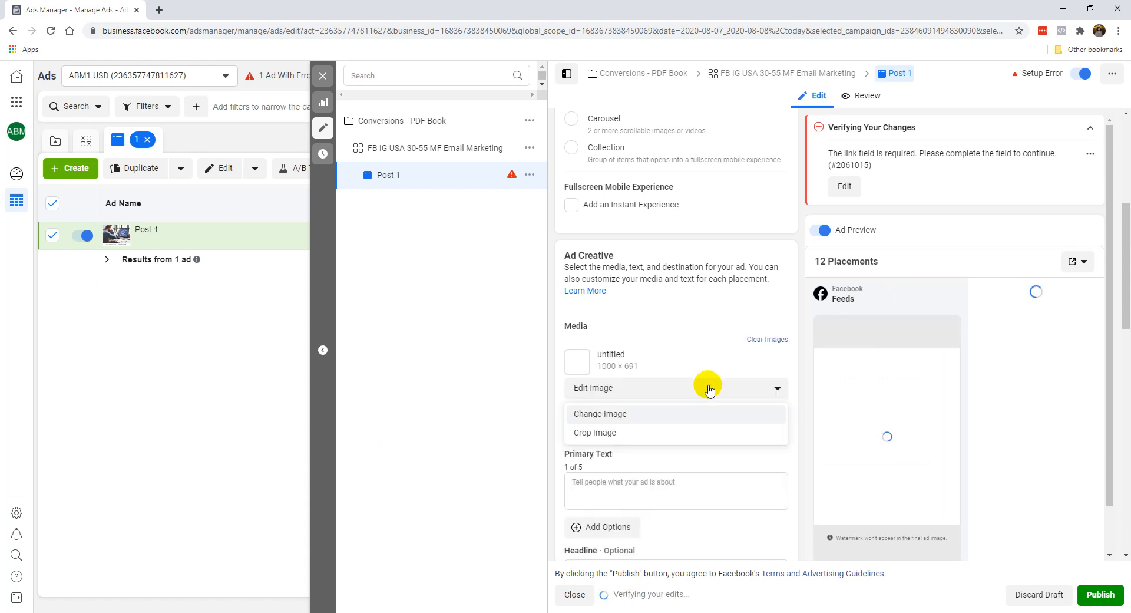
pyautogui.scroll(-1, 672, 357)
pyautogui.hotkey('alt', 'Tab')
pyautogui.click(1067, 6)
pyautogui.click(697, 423)
pyautogui.write("📘 FREE BOOK: Ultimate FB Ads For Local Business  https://musemancer.com/fbadslocal/  Our digital marketing agency has helped generate leads and sales to business owners from various markets and fields like  ✅ Beauty and Health ✅ Restaurants F & B ✅ Consultants, Coaches and Trainers ✅ Live seminars and workshops ✅ Real estate & properties ✅ Insurance and financial planning ✅ Network Marketing ✅ The list goes on...  This is all made possible through social media marketing.  Even today, most businesses in our country either have a poor online presence or little understanding how social media really works, let alone bring in more sales and leads.  Which is great news - in a way.  There is a high chance your competitors don't know either, and if you're open to it we'd like to help give you that advantage.  We deliberately wrote this digital book short and punchy so you can check it out fast:  https://musemancer.com/fbadslocal/  (But do it quick before your competitors figure it out - or even see this too!)")
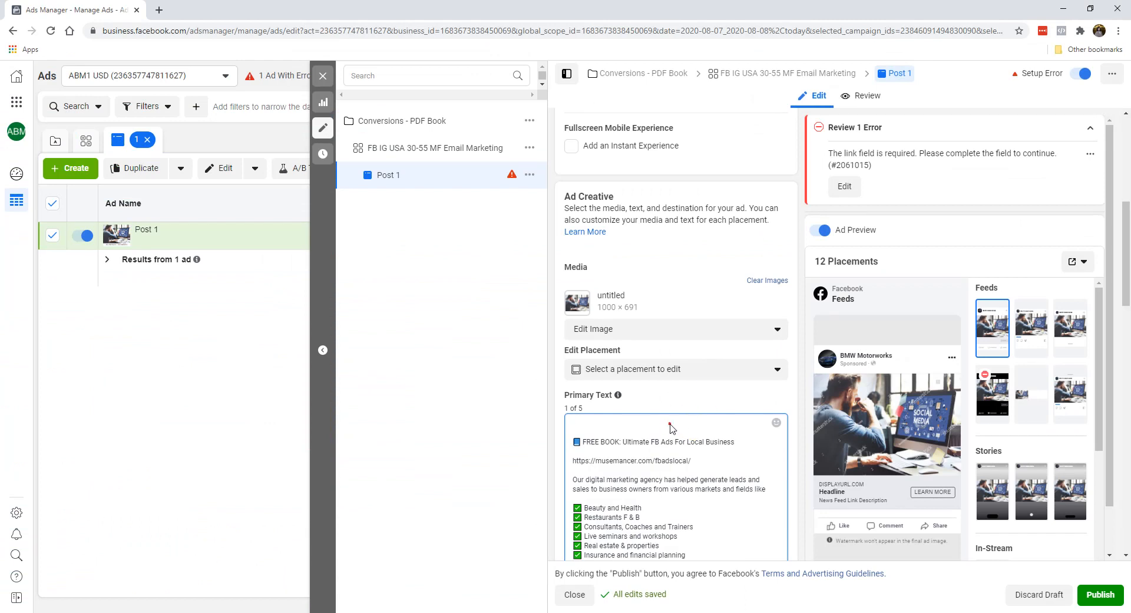
pyautogui.click(670, 424)
pyautogui.press('Delete')
pyautogui.press('Delete')
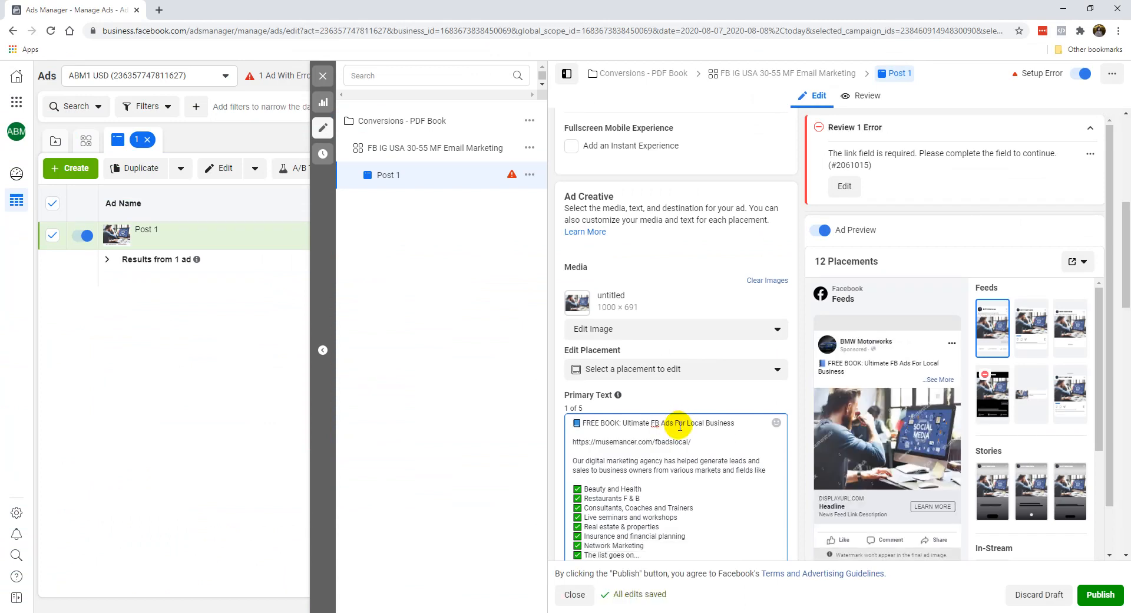
pyautogui.moveTo(703, 448); pyautogui.dragTo(596, 441)
pyautogui.write('domainname.co')
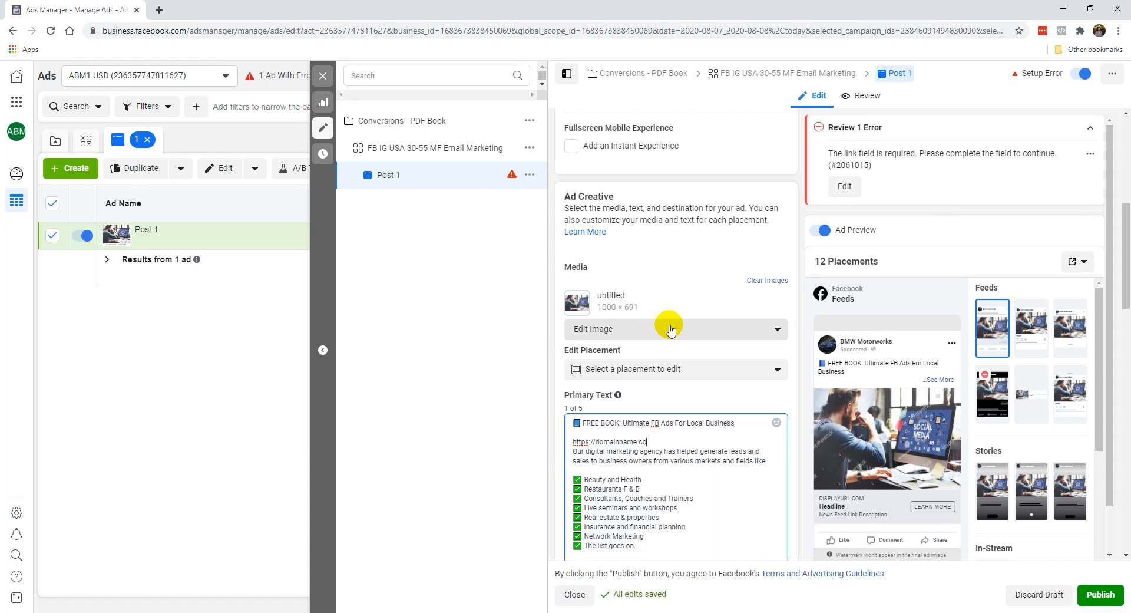
pyautogui.write('m/freebo')
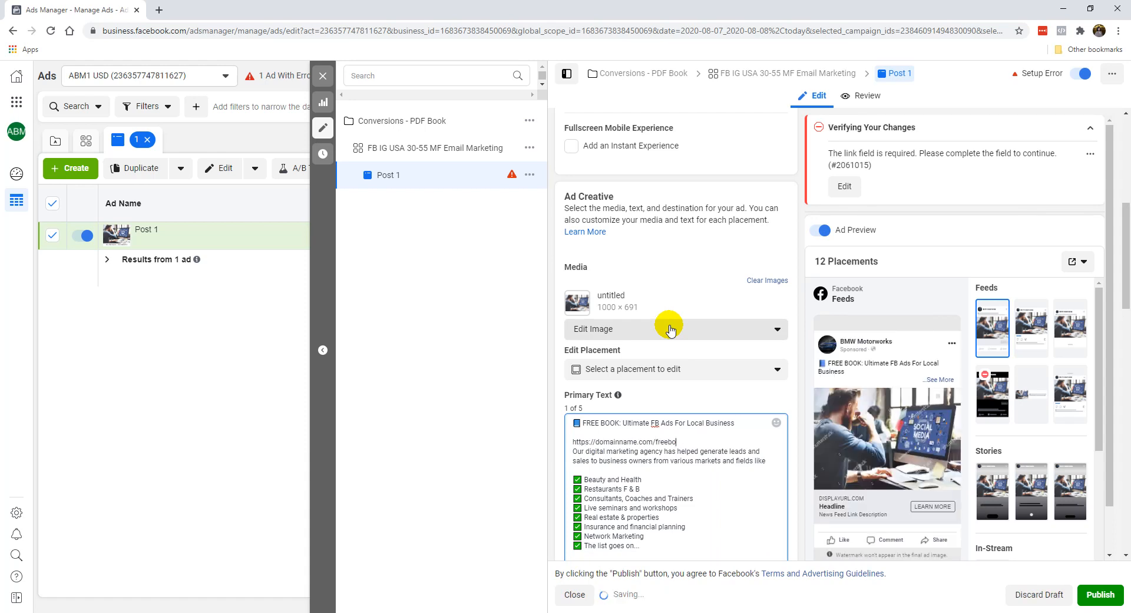
pyautogui.write('kok/')
pyautogui.press('Return')
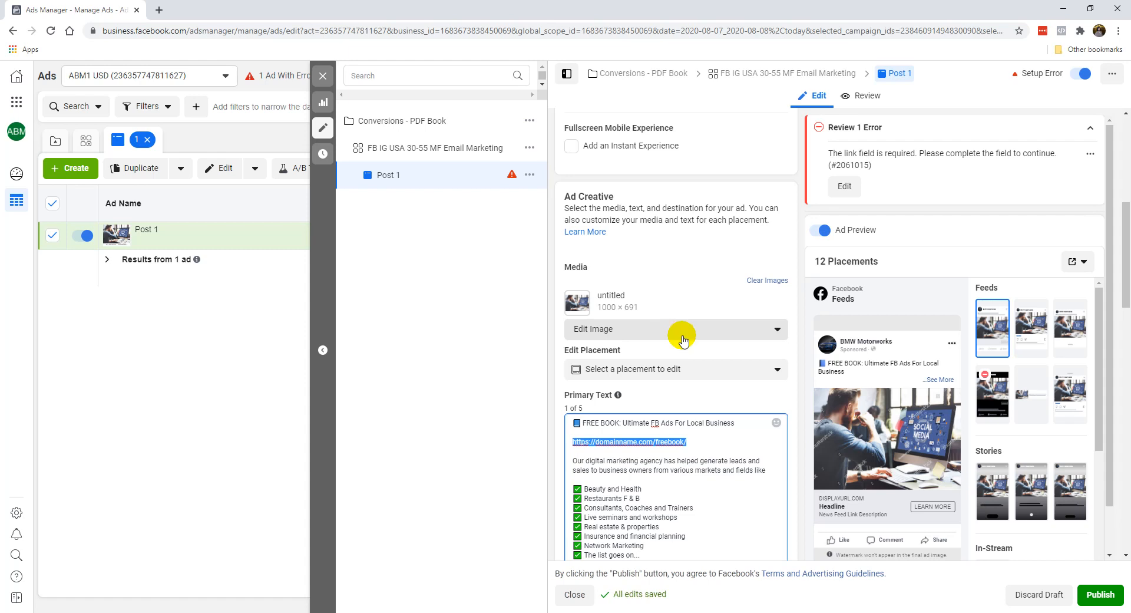
pyautogui.scroll(-7, 677, 467)
pyautogui.moveTo(678, 293); pyautogui.dragTo(538, 298)
pyautogui.write('https://domainname.com/freebook/')
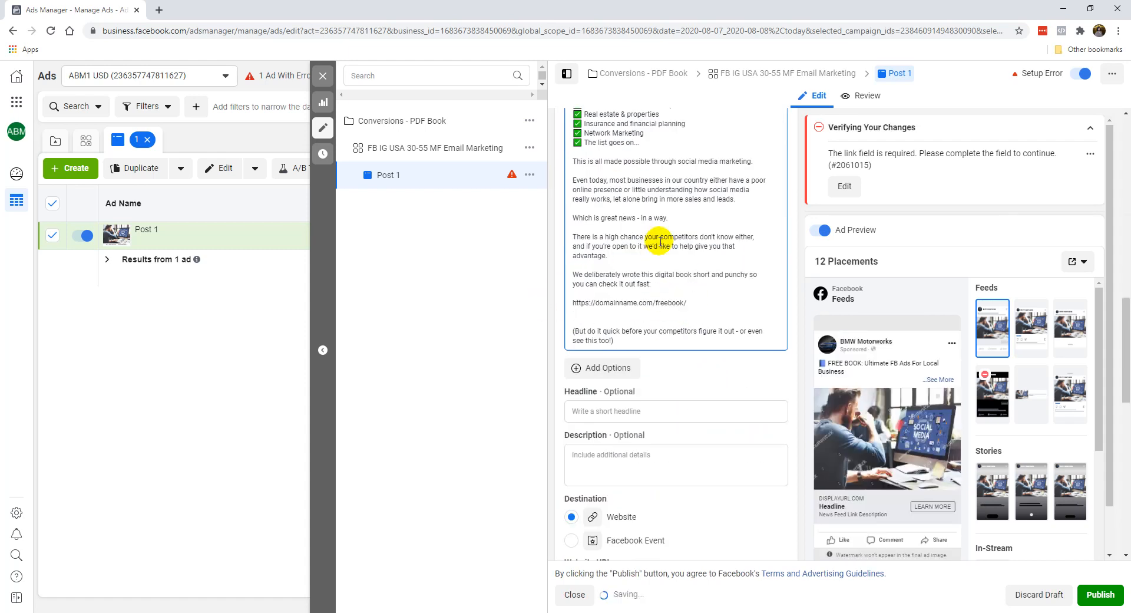
pyautogui.press('BackSpace')
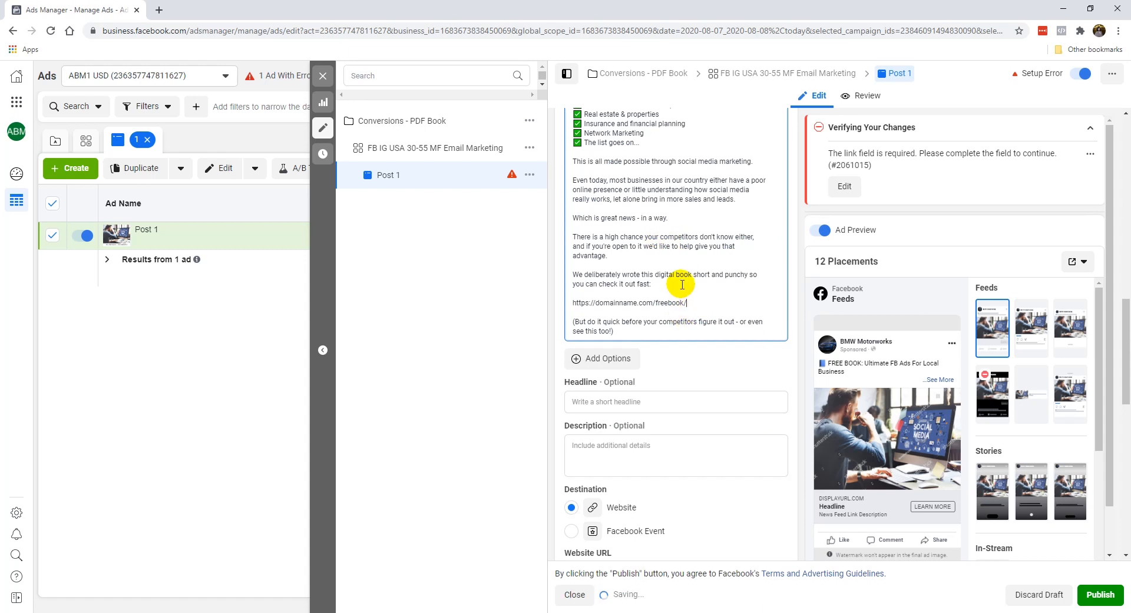
# Step: Review the full Primary Text, its checkmark list and closing lines, and compare it with the Facebook Feeds preview
pyautogui.scroll(2, 714, 290)
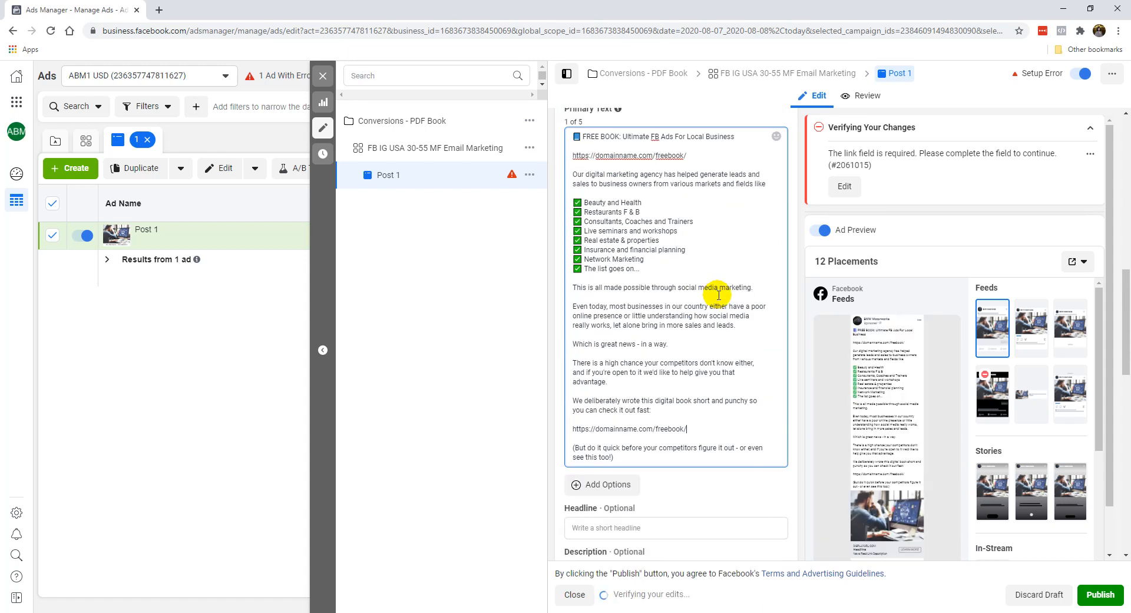
pyautogui.scroll(2, 793, 283)
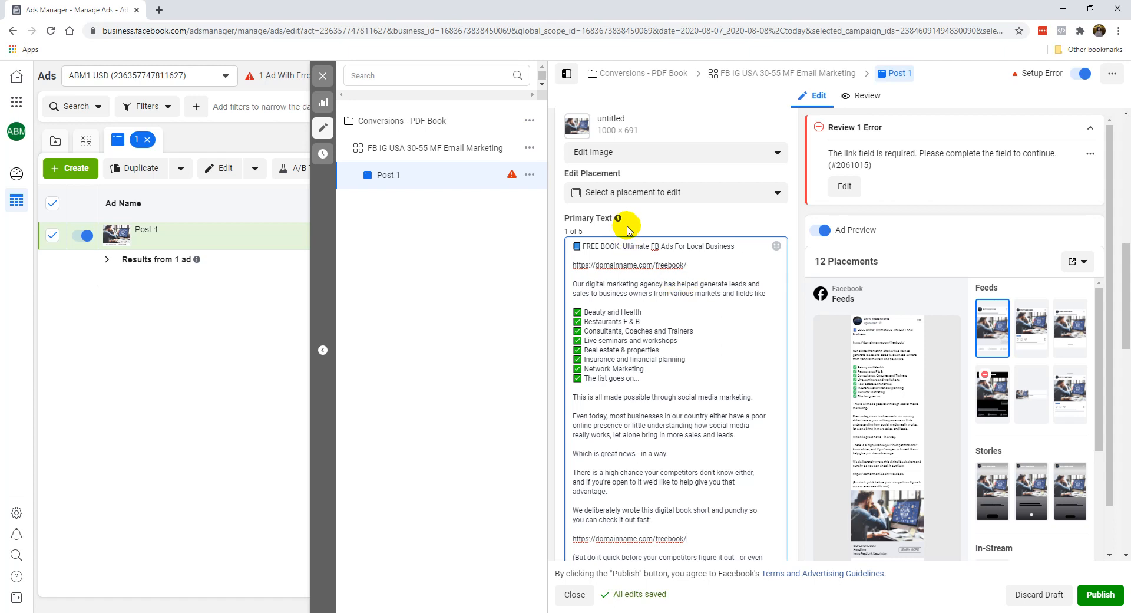
pyautogui.moveTo(922, 368)
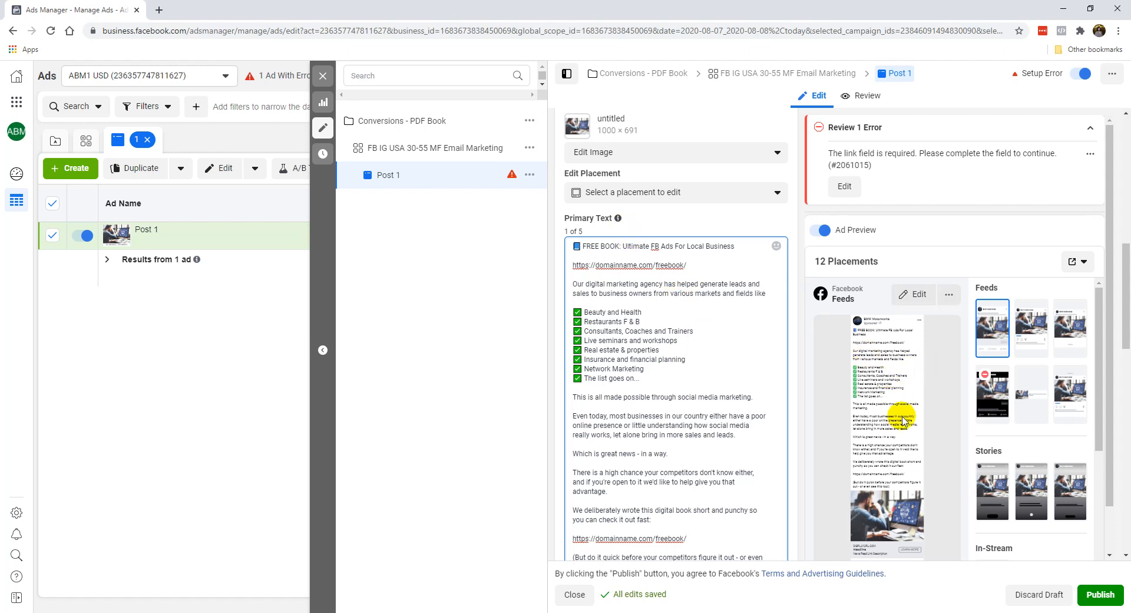
pyautogui.moveTo(919, 271)
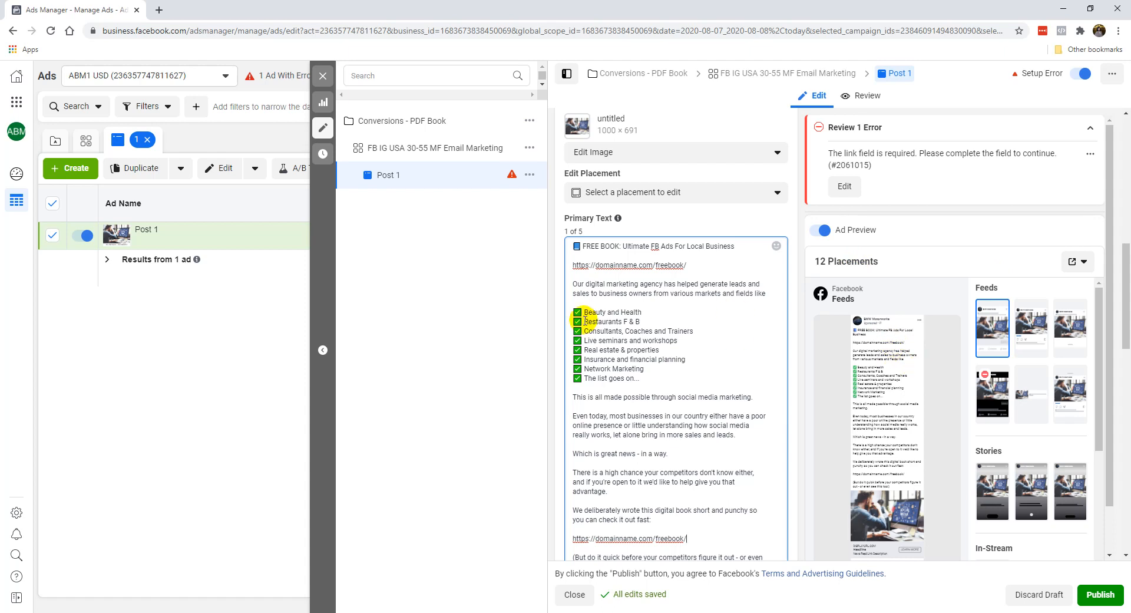
pyautogui.scroll(-4, 554, 330)
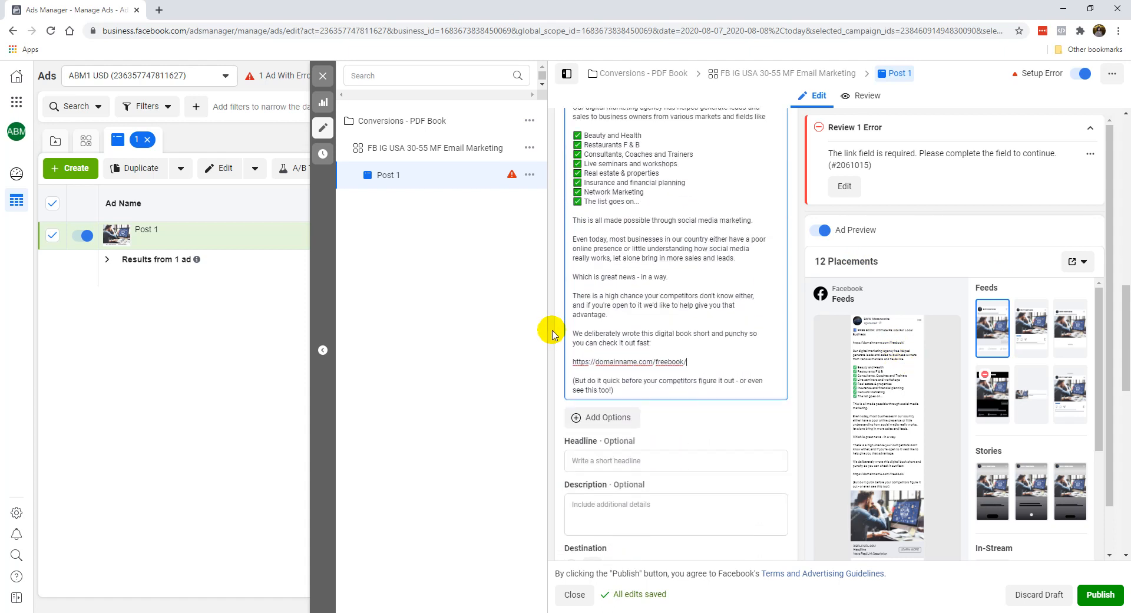
pyautogui.scroll(3, 677, 227)
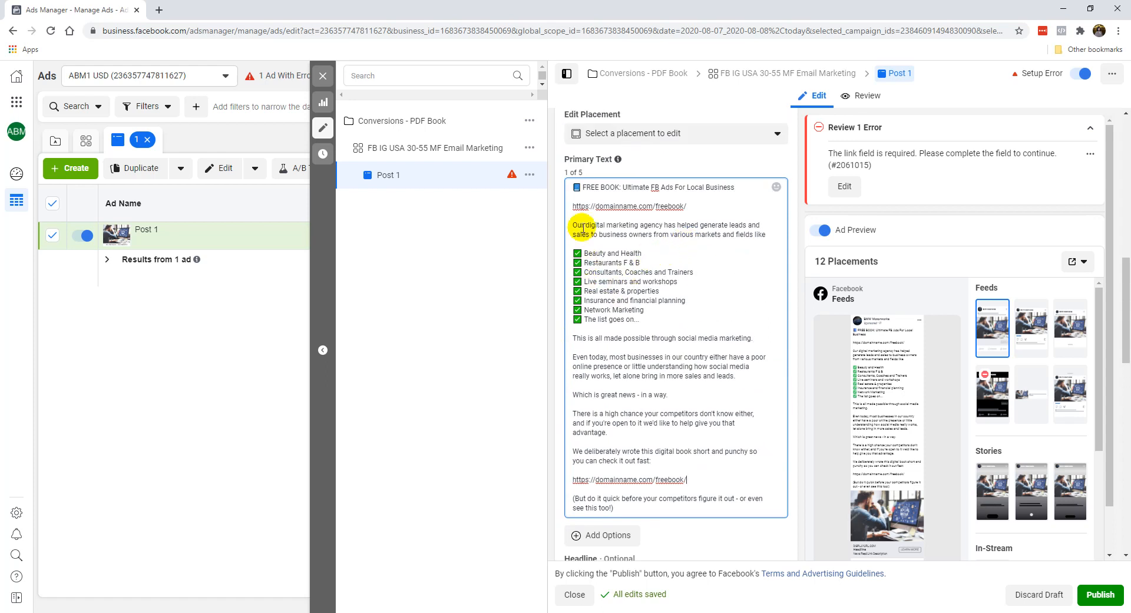
pyautogui.click(627, 317)
pyautogui.click(618, 251)
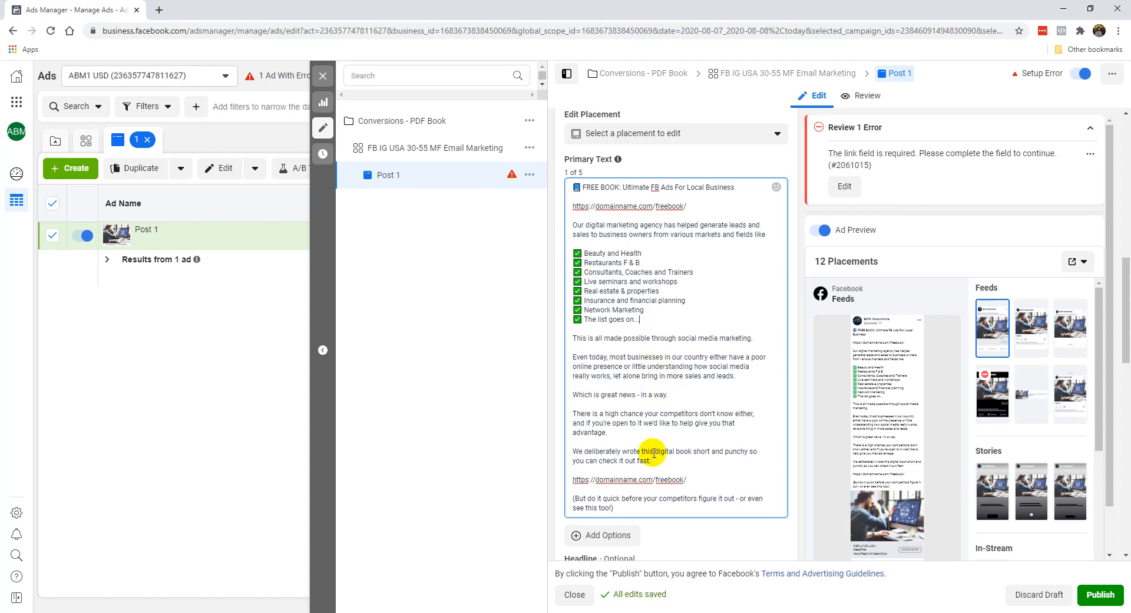
# Step: Copy "FREE Book: FB Ads For Local Business" from the Notepad file into the ad's Headline
pyautogui.scroll(-3, 665, 391)
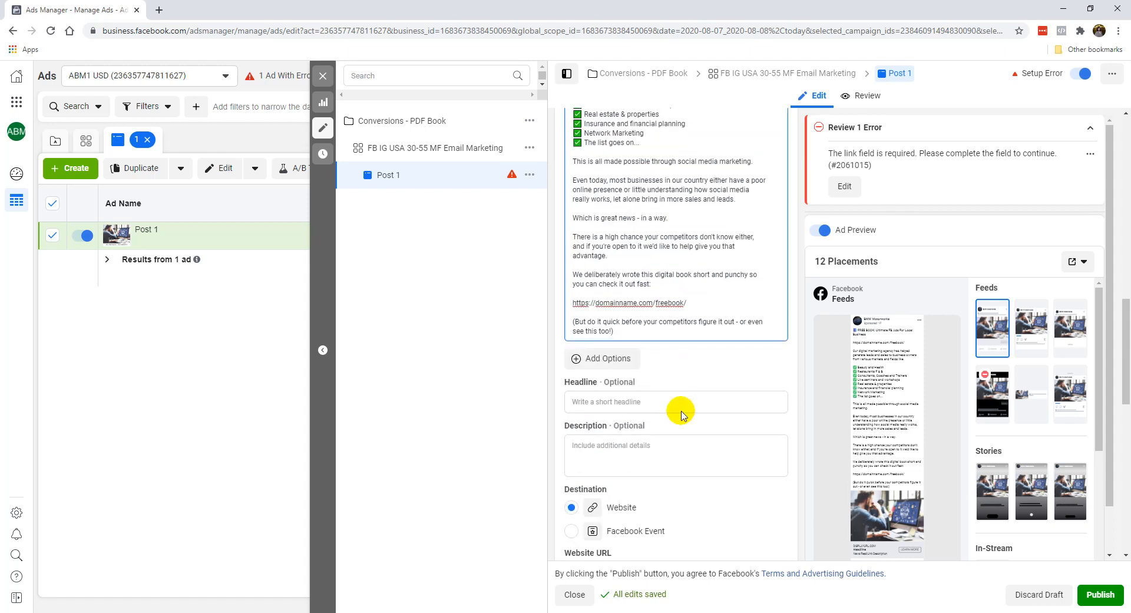
pyautogui.click(682, 398)
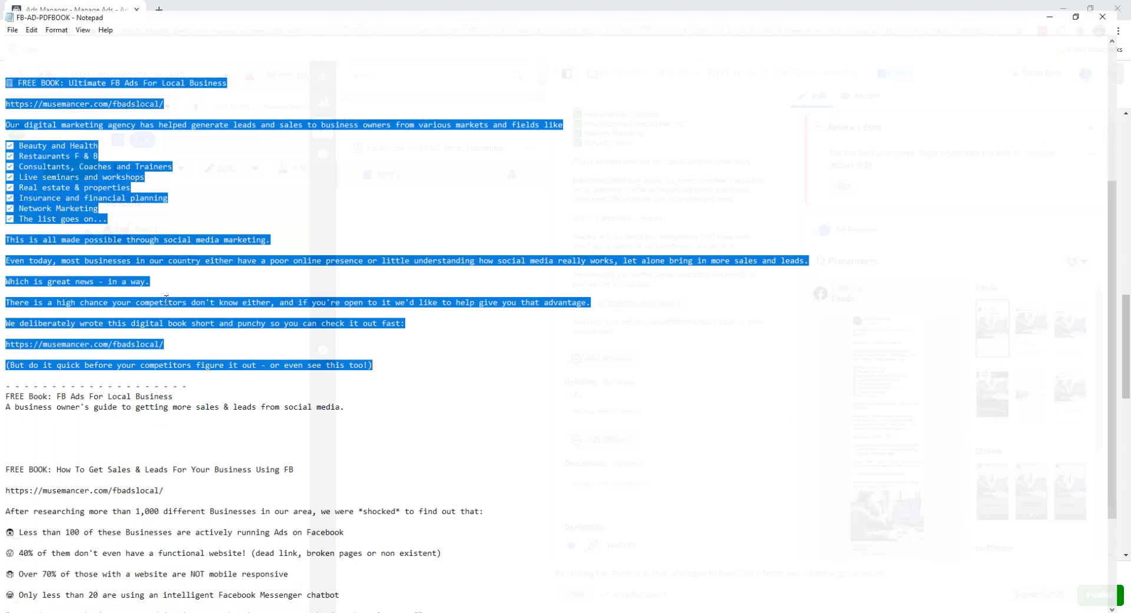
pyautogui.moveTo(3, 391); pyautogui.dragTo(172, 391)
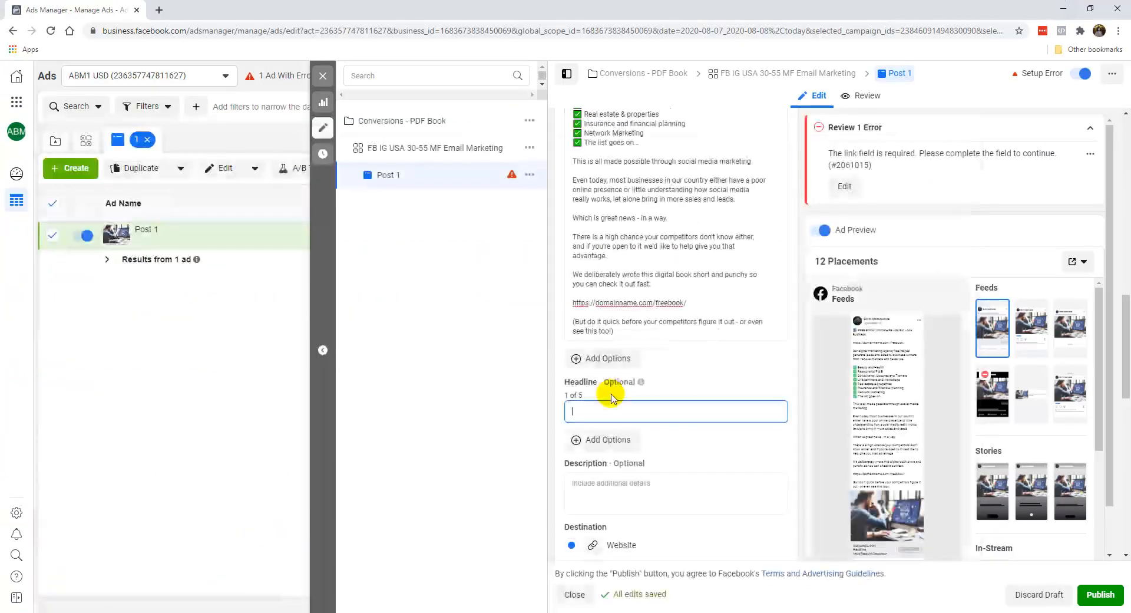
pyautogui.write('FREE Book: FB Ads For Local Business')
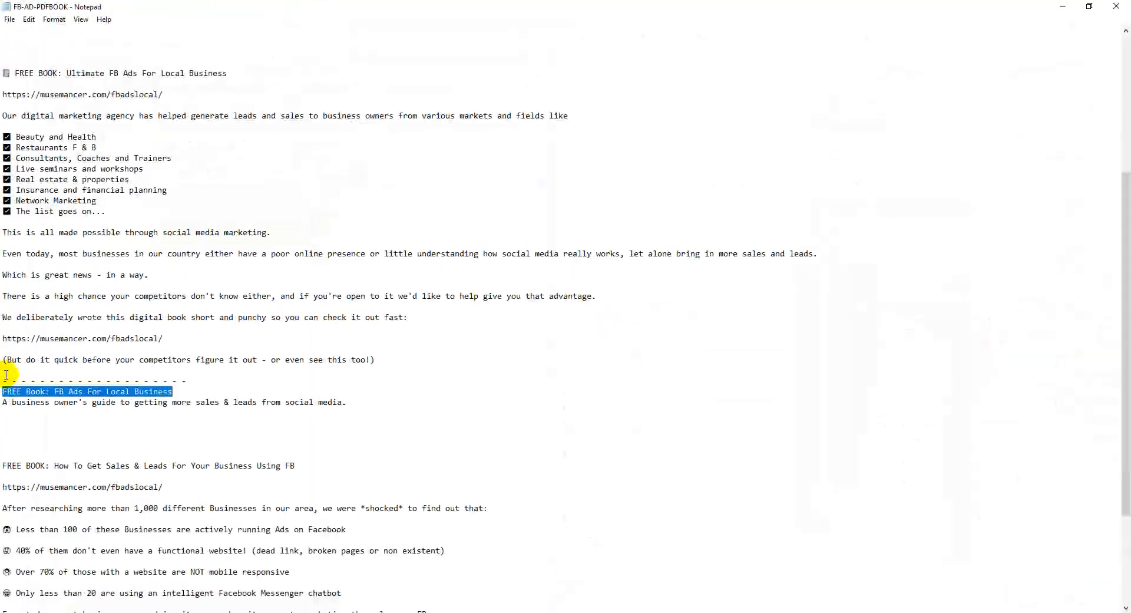
# Step: Copy "A business owner's guide to getting more sales & leads from social media." from Notepad into the ad's Description
pyautogui.click(3, 394)
pyautogui.moveTo(3, 402); pyautogui.dragTo(361, 400)
pyautogui.hotkey('ctrl', 'c')
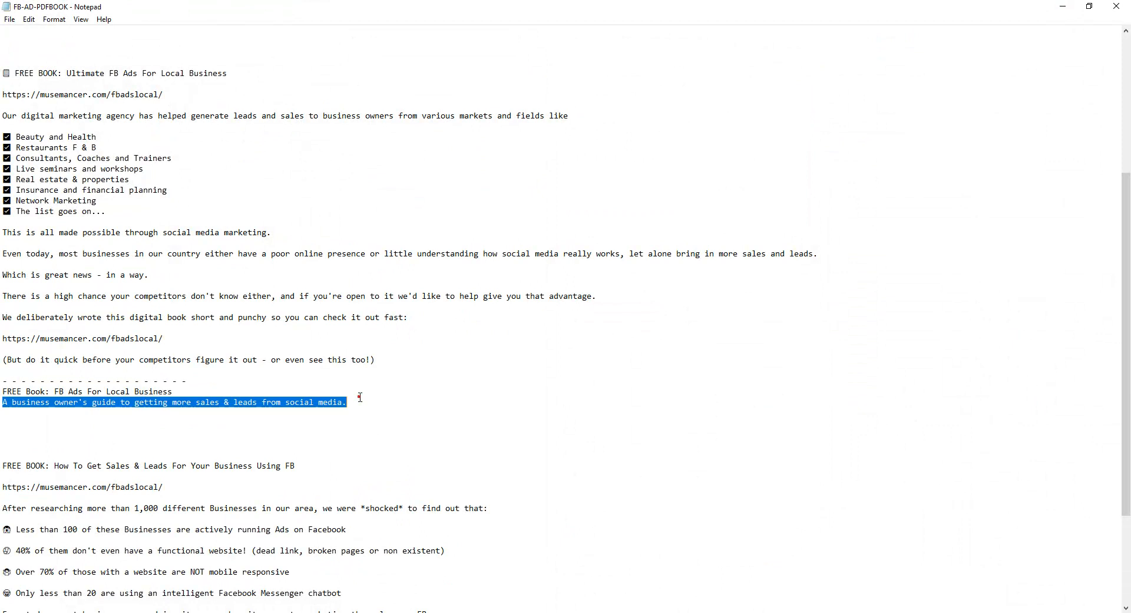
pyautogui.click(1063, 7)
pyautogui.click(606, 490)
pyautogui.rightClick(627, 496)
pyautogui.click(671, 385)
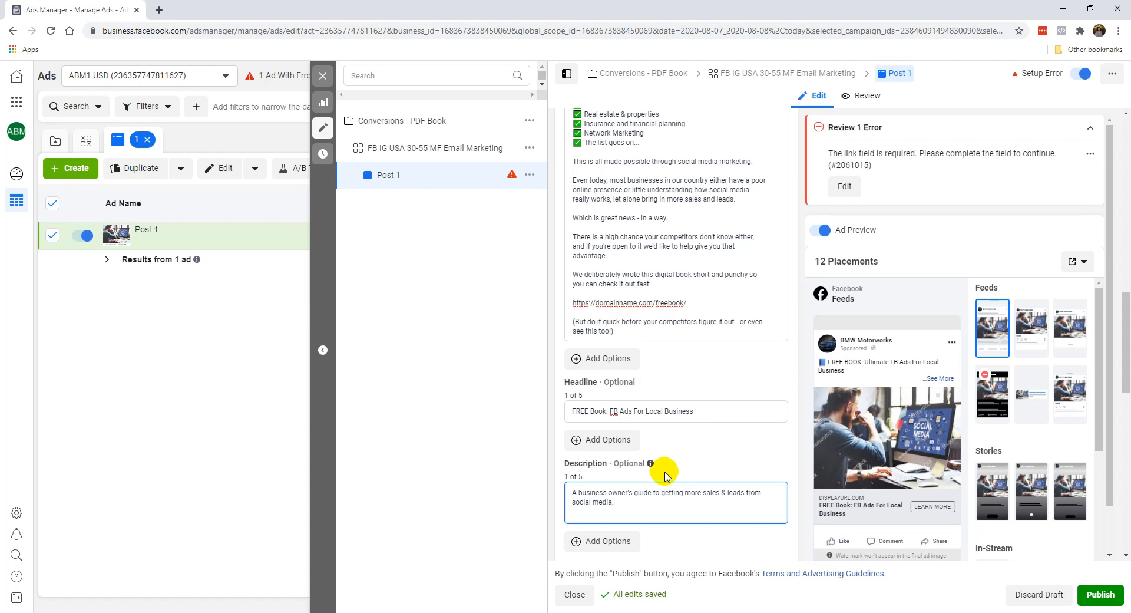
pyautogui.click(665, 475)
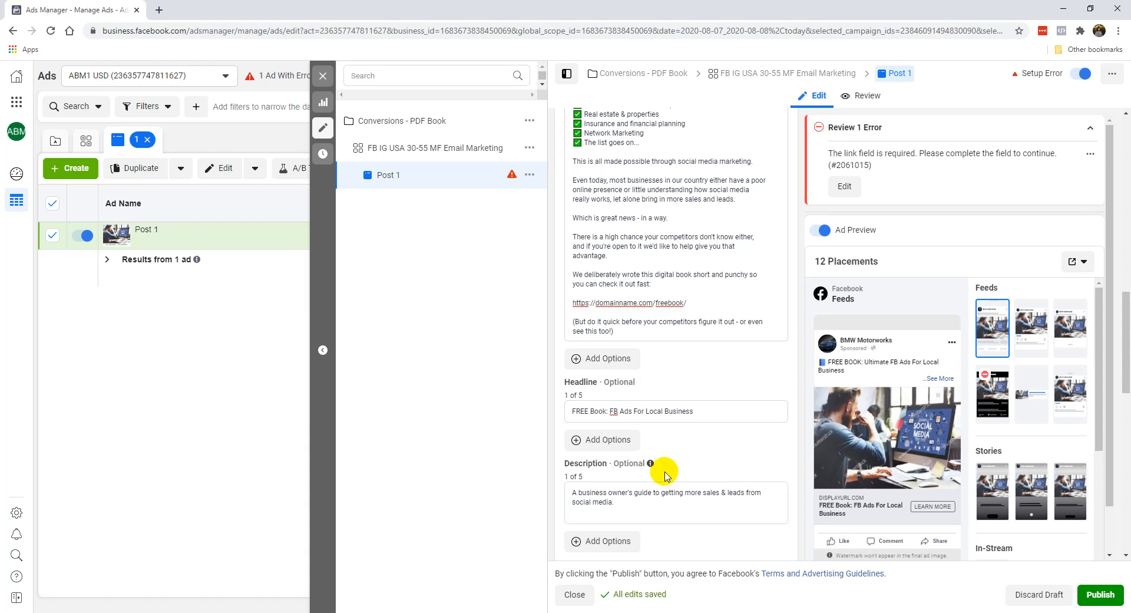
pyautogui.scroll(-1, 651, 503)
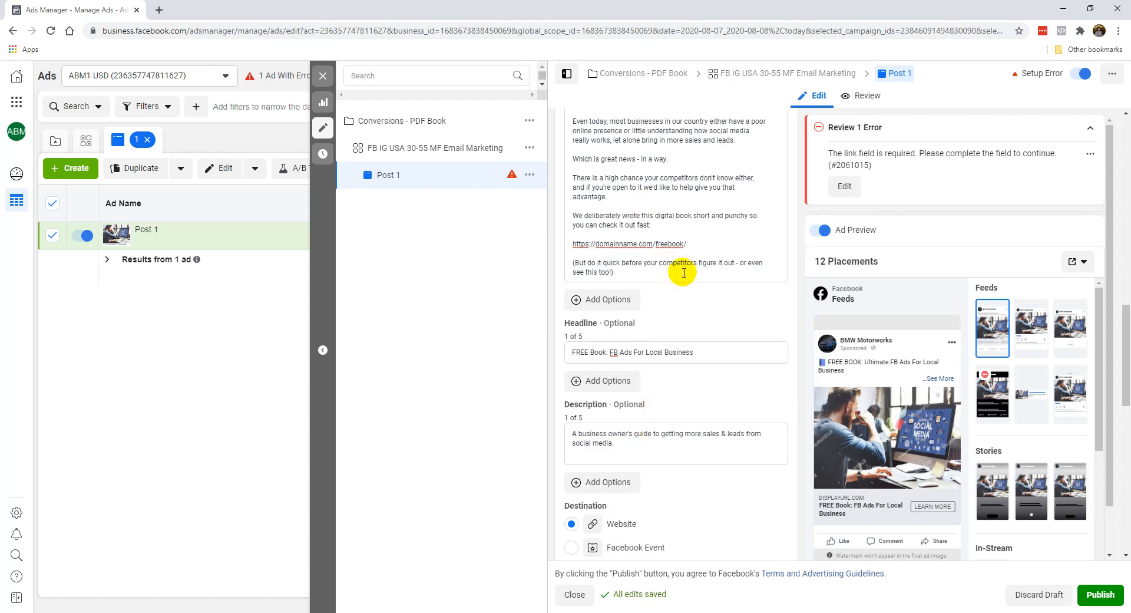
pyautogui.tripleClick(698, 246)
pyautogui.hotkey('ctrl', 'c')
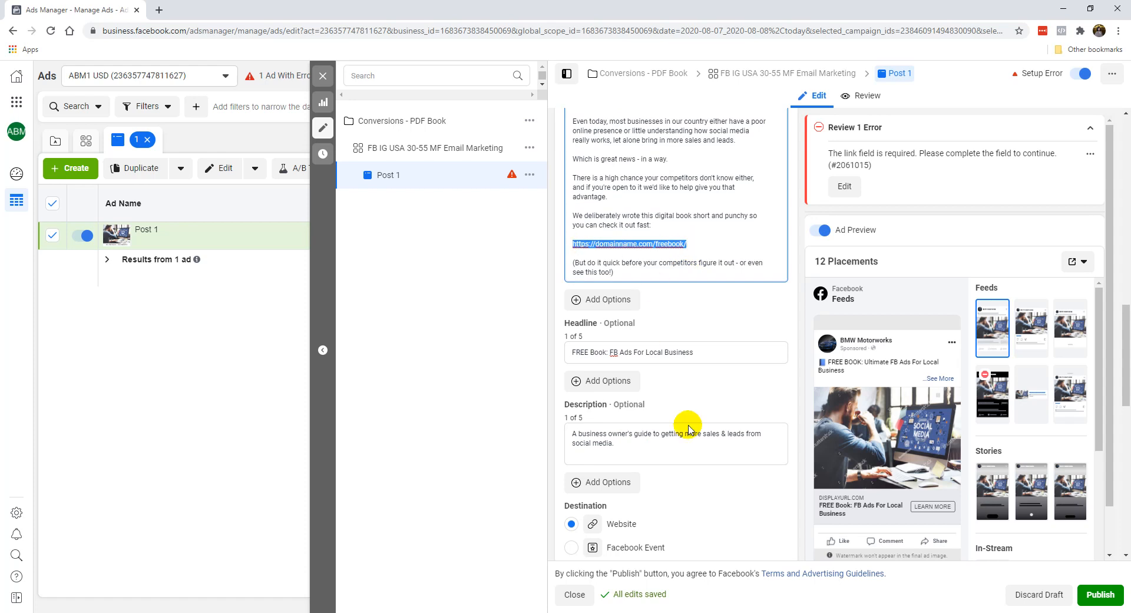
pyautogui.scroll(-3, 700, 444)
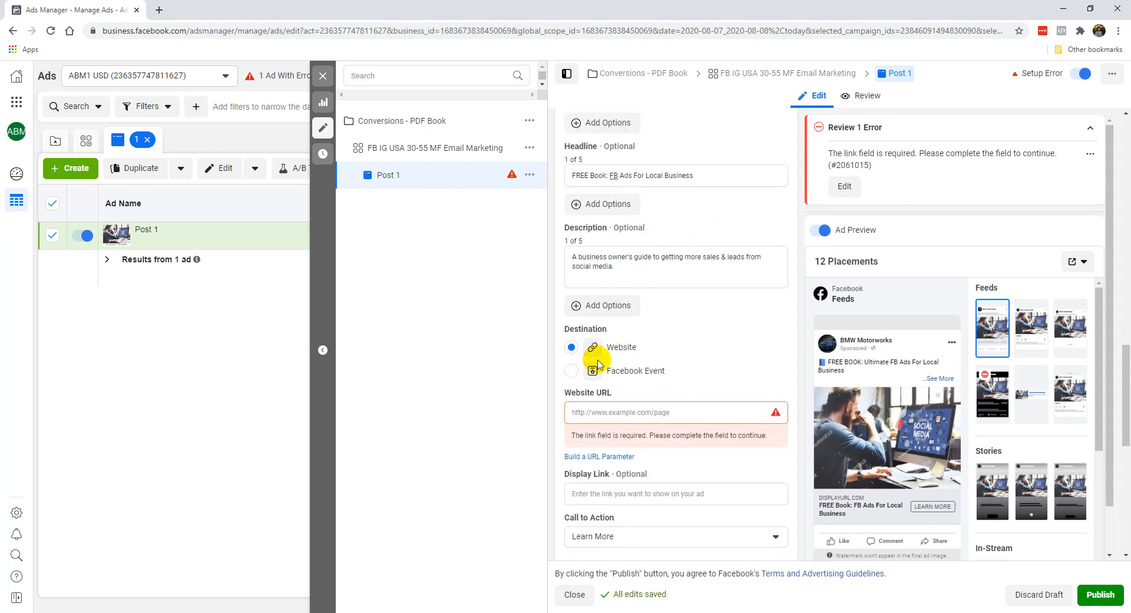
pyautogui.click(609, 413)
pyautogui.hotkey('ctrl', 'v')
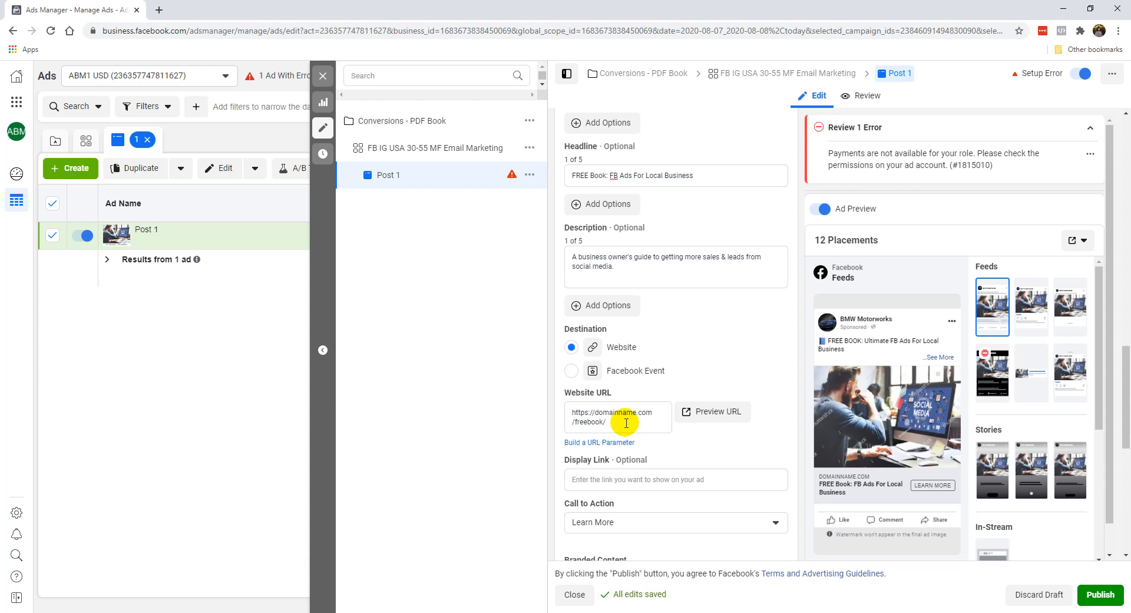
pyautogui.click(667, 481)
pyautogui.hotkey('ctrl', 'v')
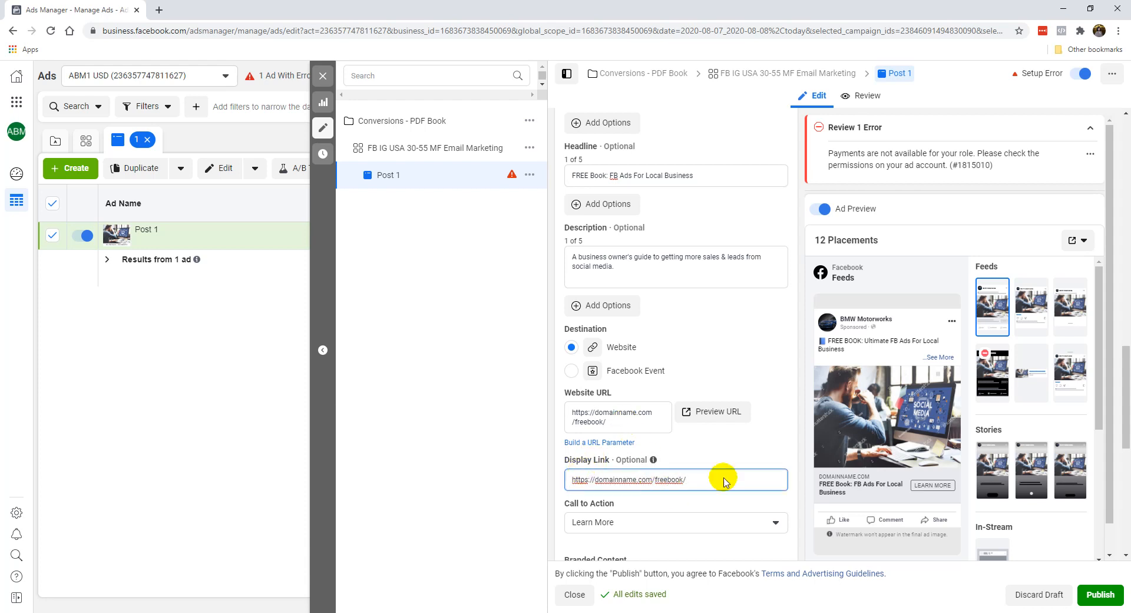
pyautogui.click(596, 479)
pyautogui.click(593, 480)
pyautogui.press('BackSpace')
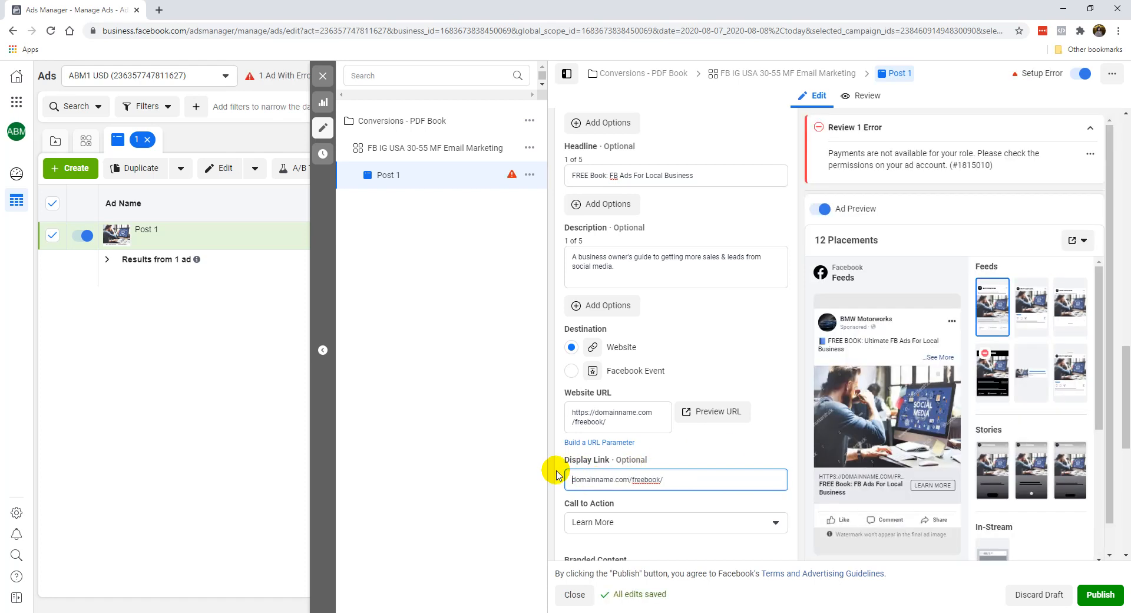
pyautogui.click(561, 478)
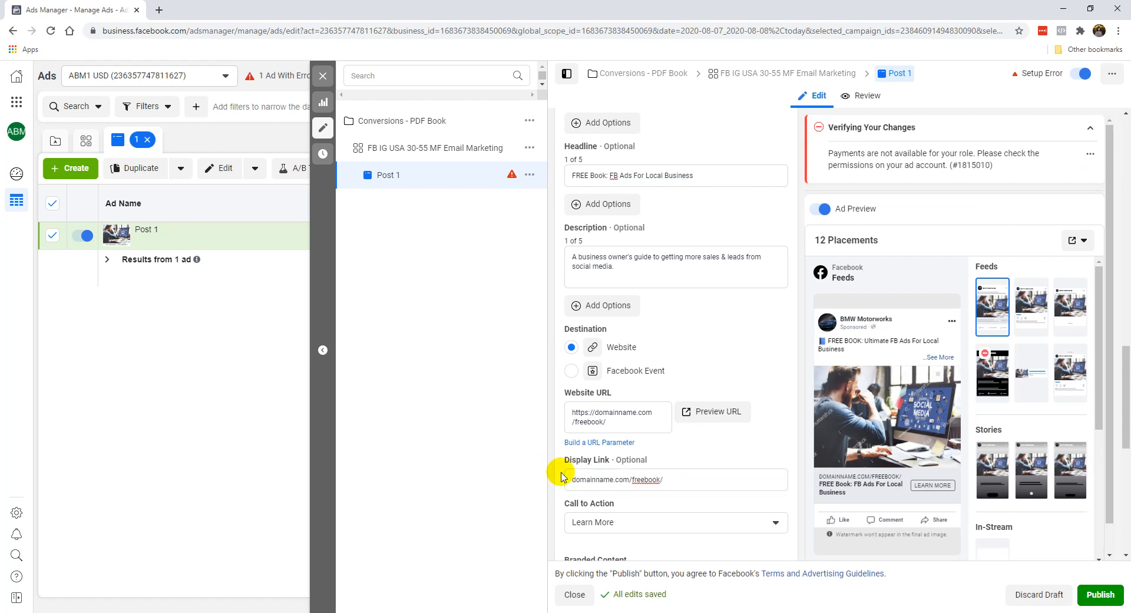
# Step: Look through the Call to Action options and keep Learn More
pyautogui.scroll(-3, 598, 471)
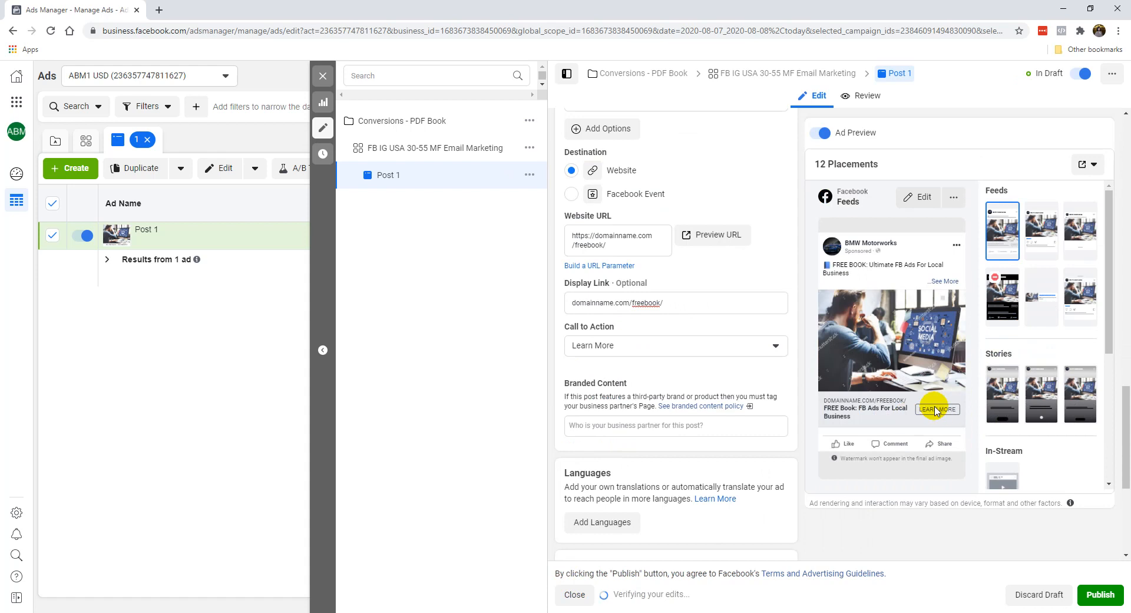
pyautogui.click(661, 345)
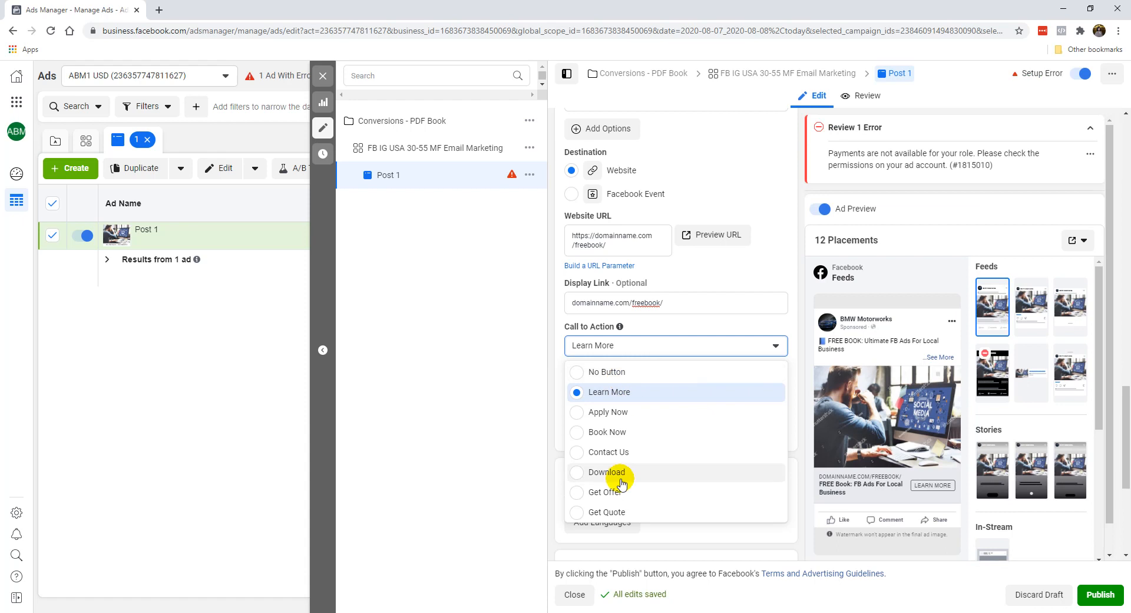
pyautogui.click(580, 346)
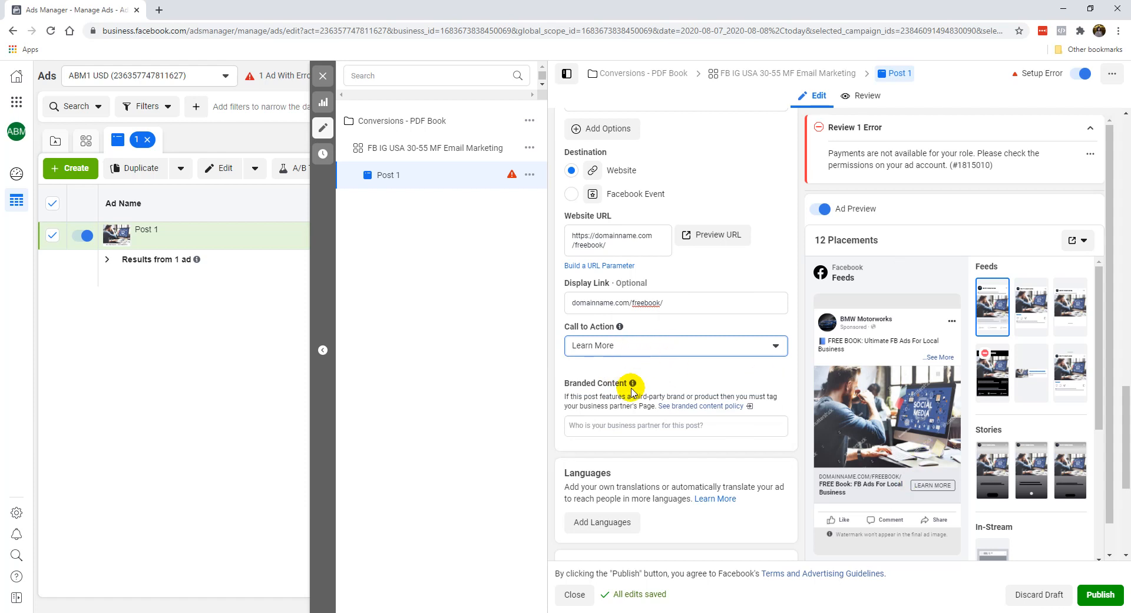
# Step: Review the ad's Languages and Tracking sections and the details of its setup error
pyautogui.scroll(-3, 682, 417)
pyautogui.scroll(-2, 682, 417)
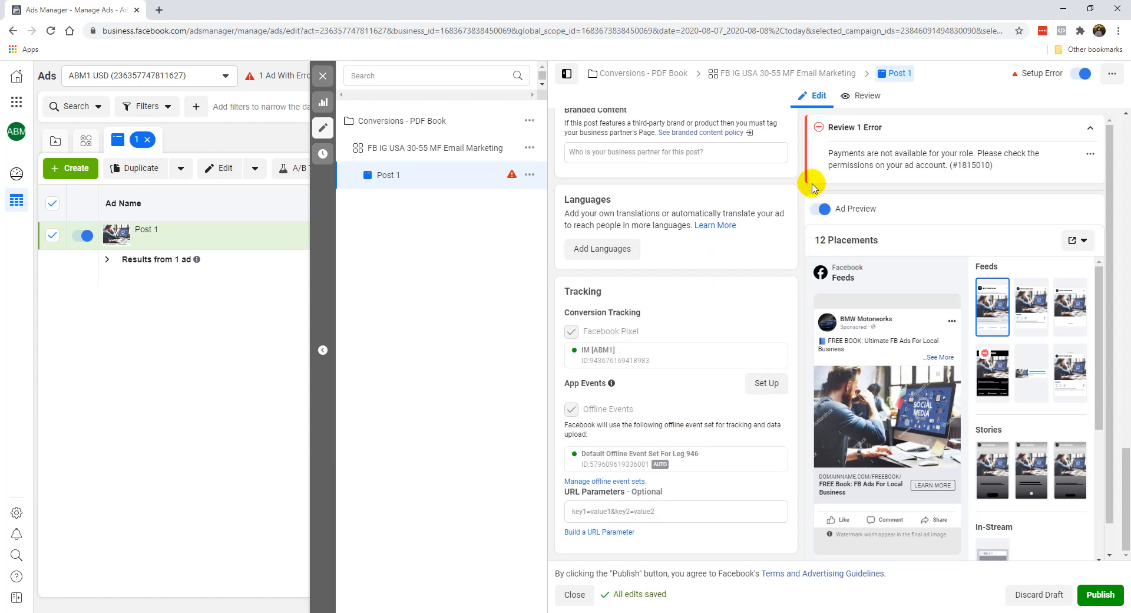
pyautogui.click(1091, 128)
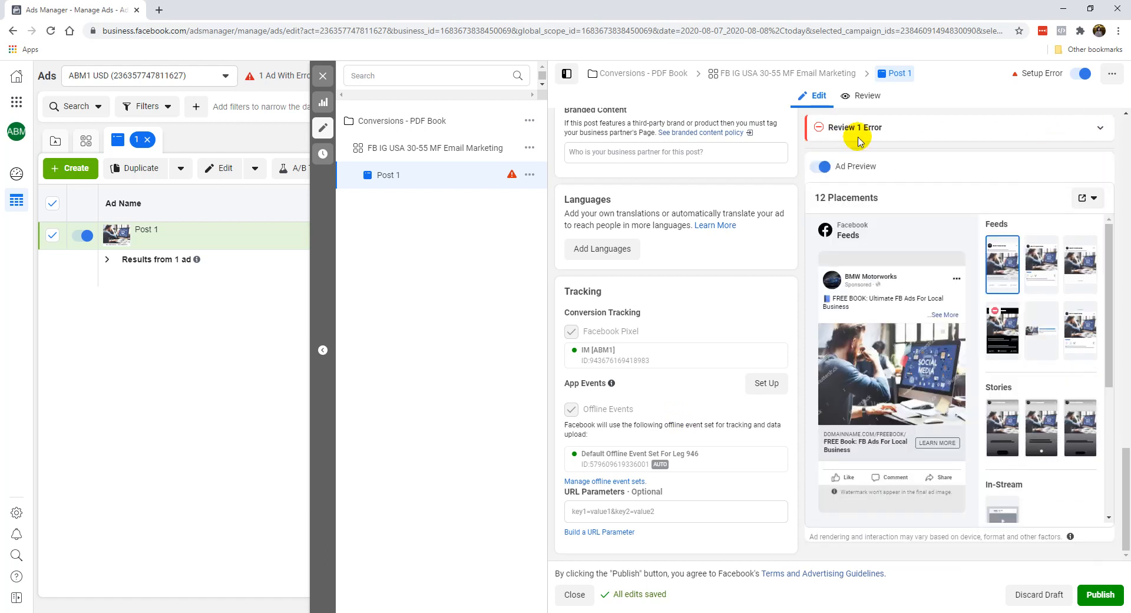
pyautogui.click(1096, 129)
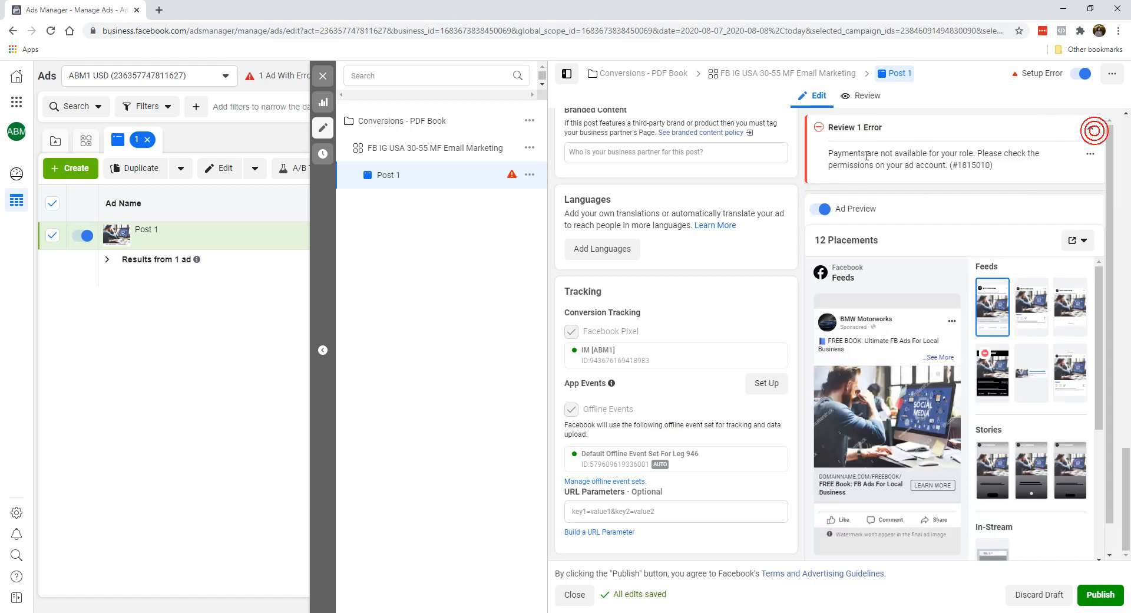
pyautogui.click(1087, 128)
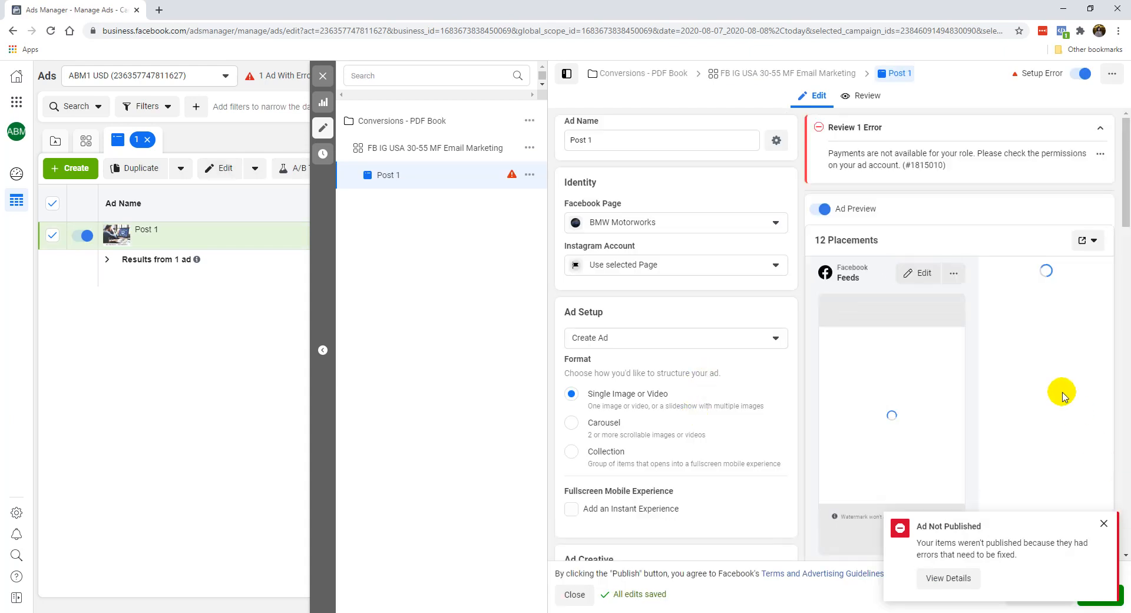
# Step: Dismiss the Ad Not Published notification and close the Post 1 editor to return to the ads table
pyautogui.click(1104, 523)
pyautogui.click(323, 77)
pyautogui.click(588, 322)
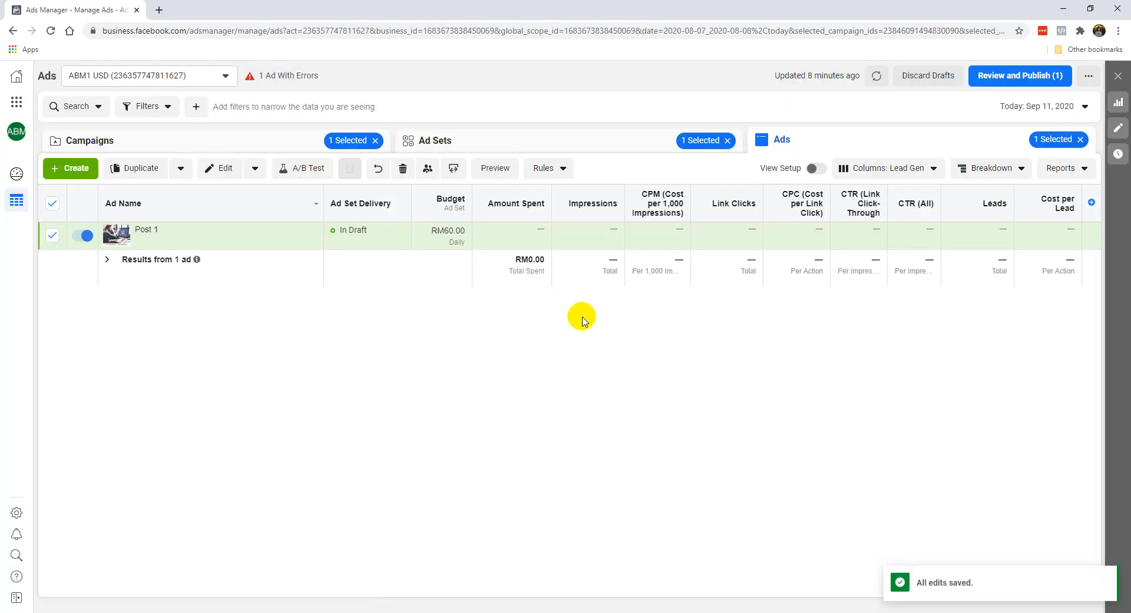